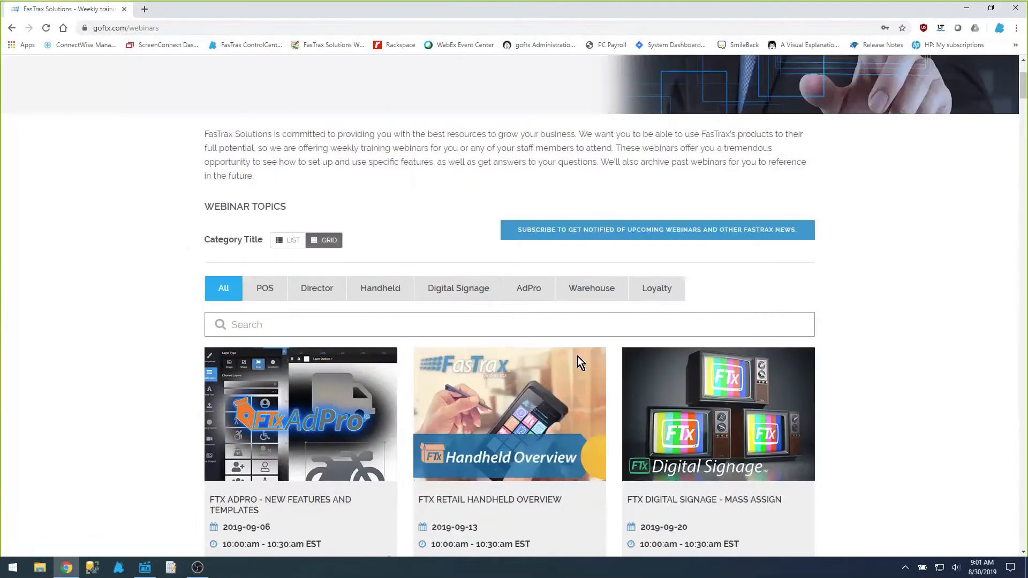
Switch to FasTrax Director and open the return worksheet setup from the general settings.
scroll(577, 356, "up", 3)
mouse_move(145, 569)
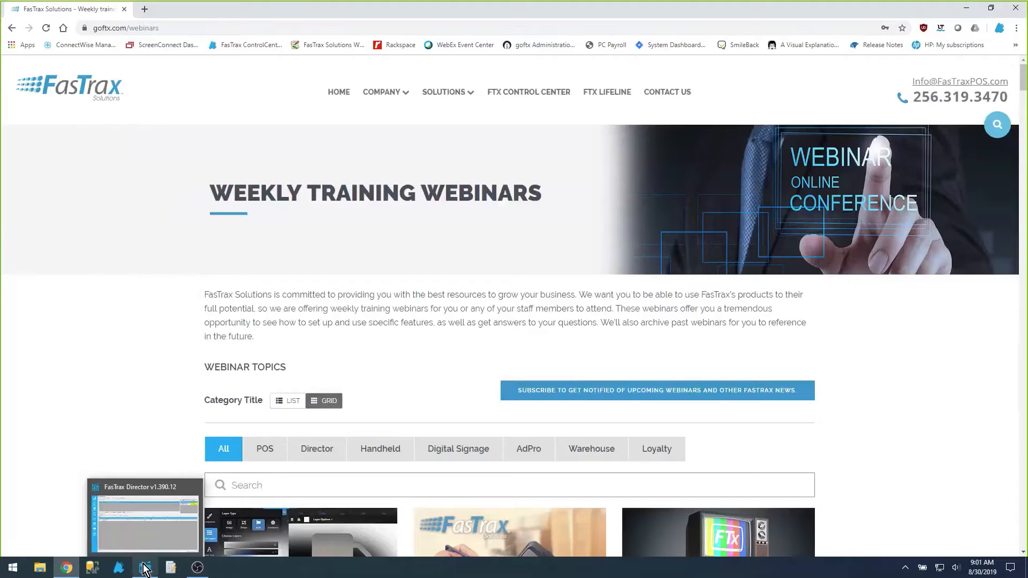
left_click(144, 569)
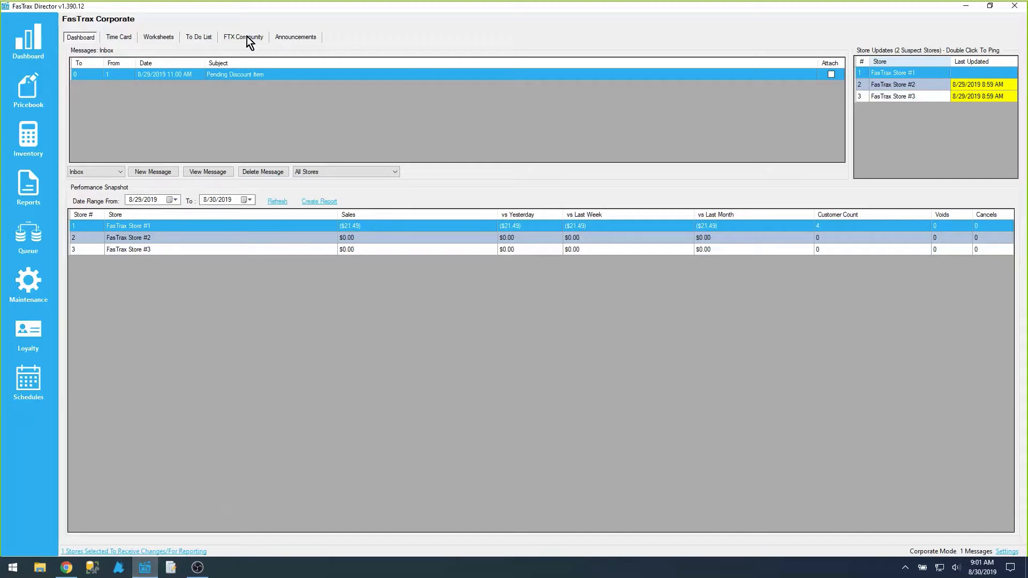
left_click(1010, 552)
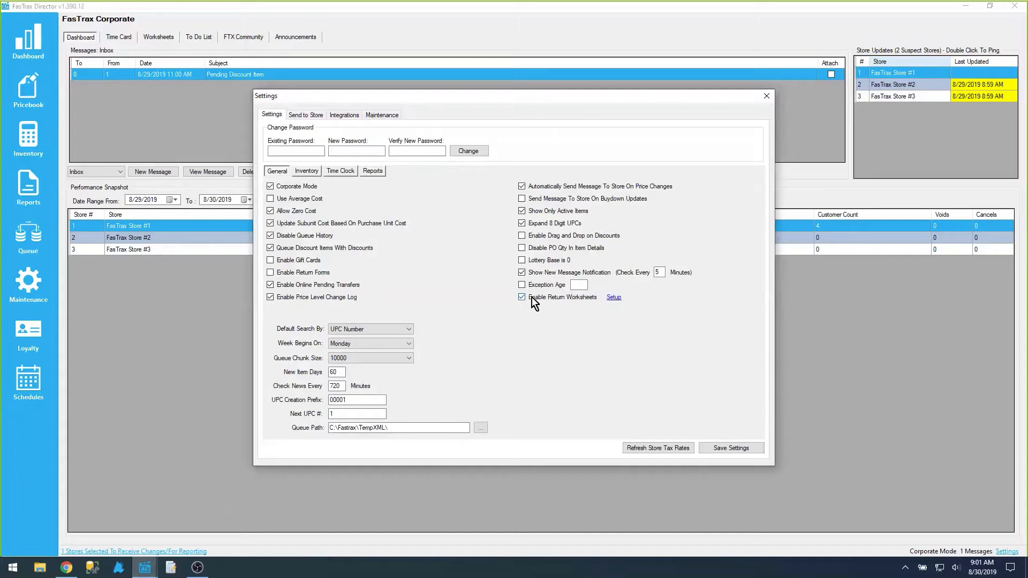
left_click(615, 298)
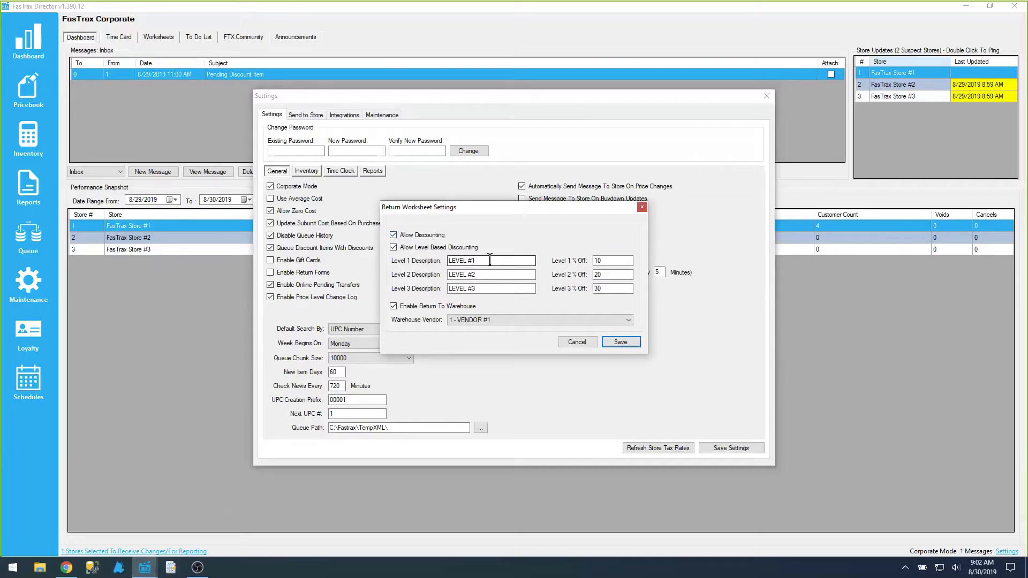
Review the descriptions and percent-off values of the three return discount levels, save the setup and close the settings.
left_click_drag(491, 261, 442, 261)
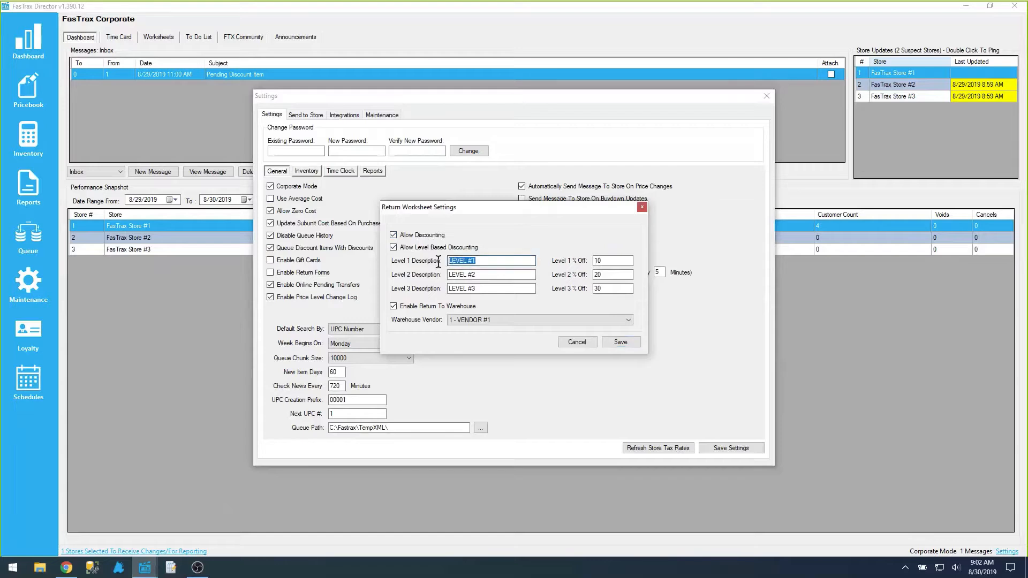
left_click_drag(511, 275, 442, 274)
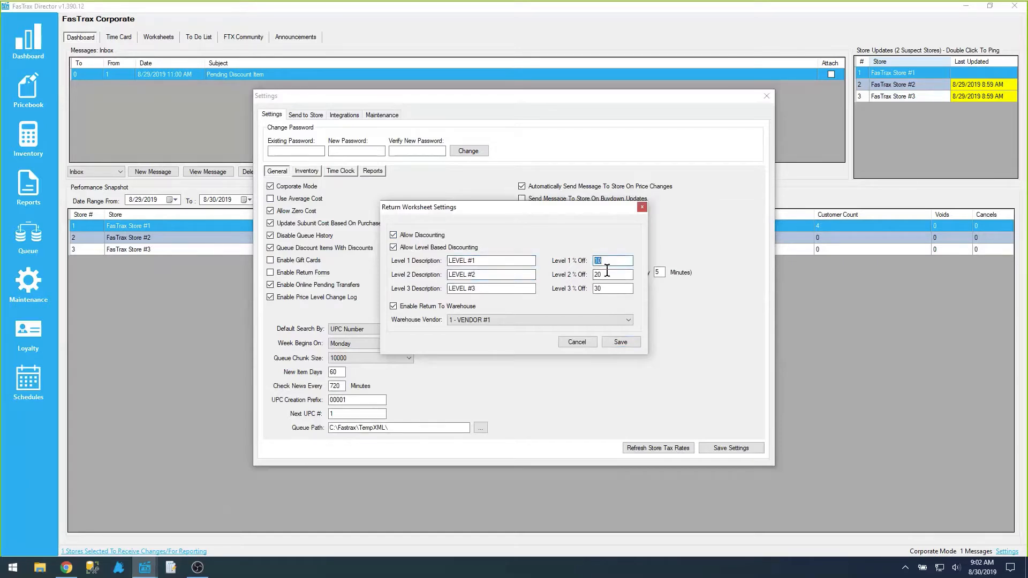
mouse_move(605, 274)
left_mouse_down()
mouse_move(589, 274)
mouse_move(591, 288)
left_mouse_up()
left_click(622, 290)
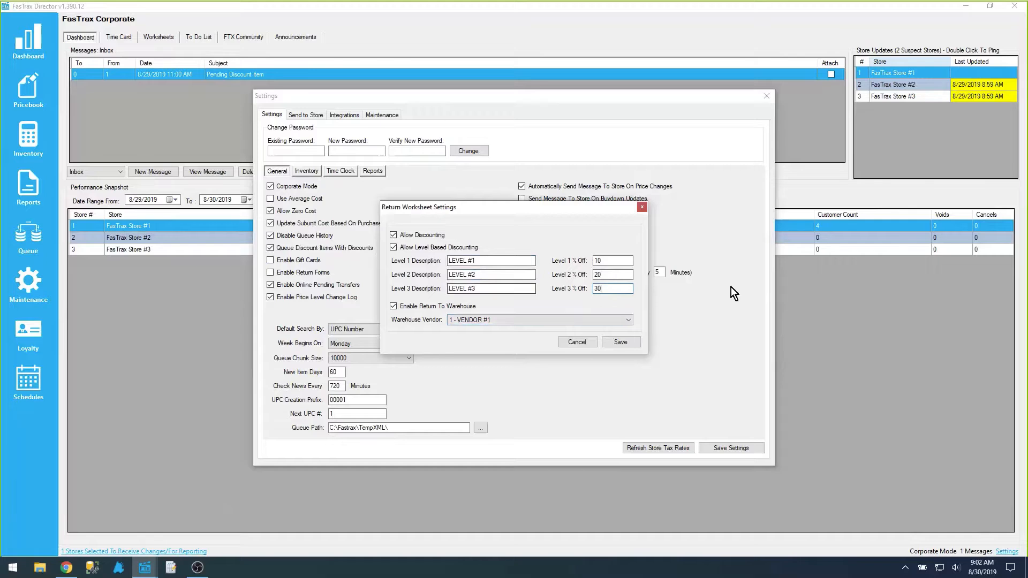
left_click(622, 343)
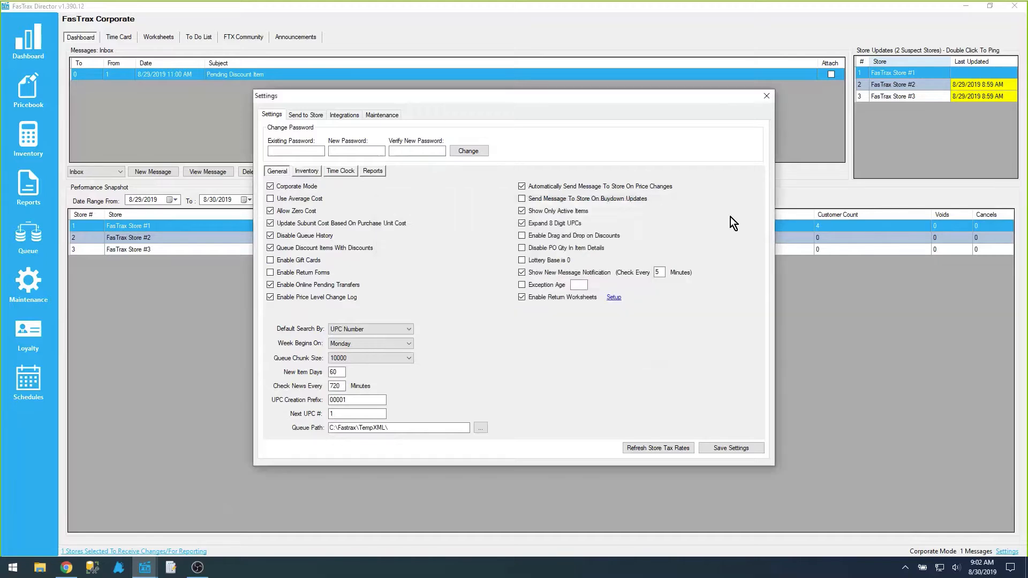
left_click(768, 99)
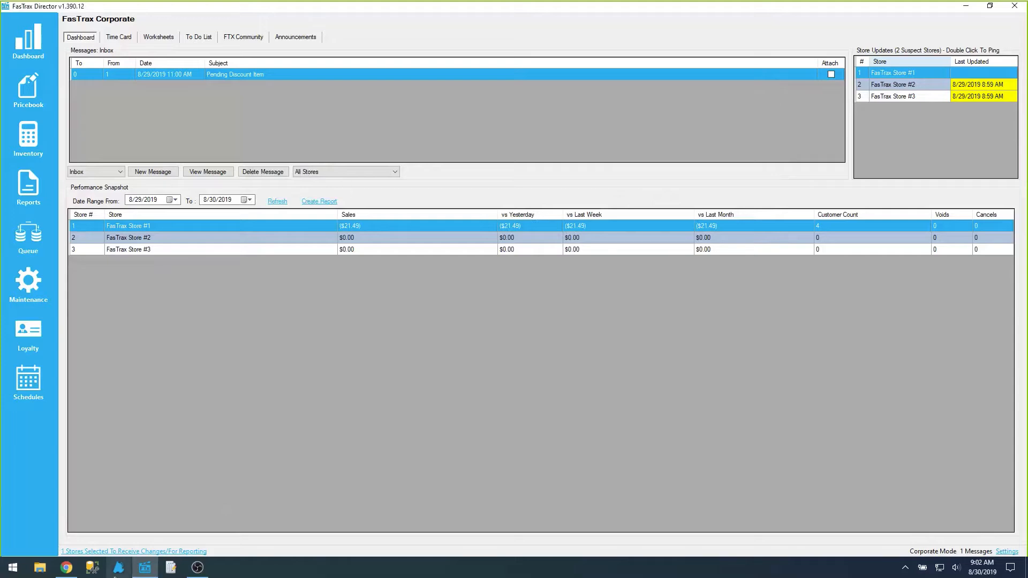
Launch FasTrax POS and log in through the keypad with the employee ID and password.
left_click(116, 573)
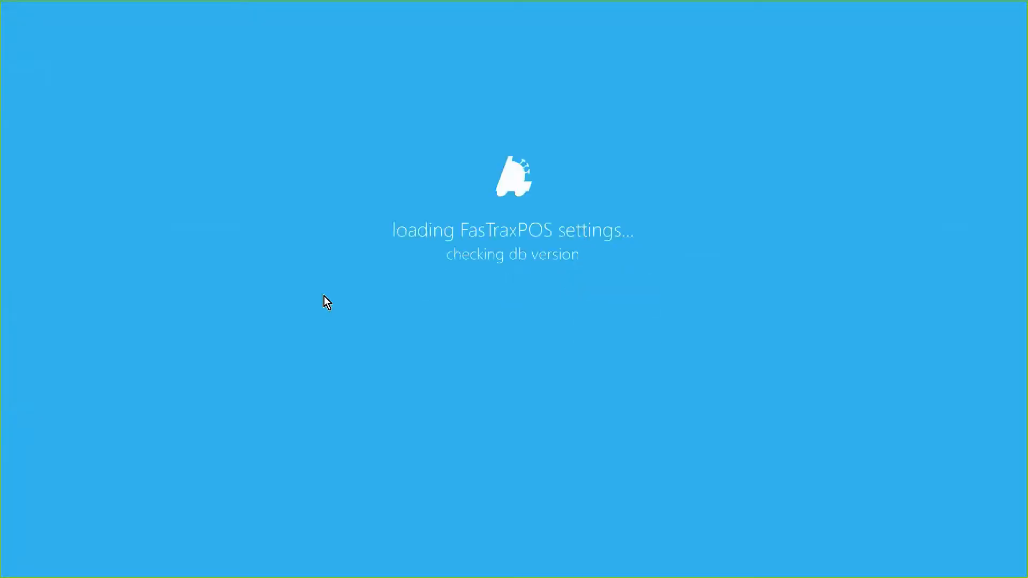
left_click(340, 225)
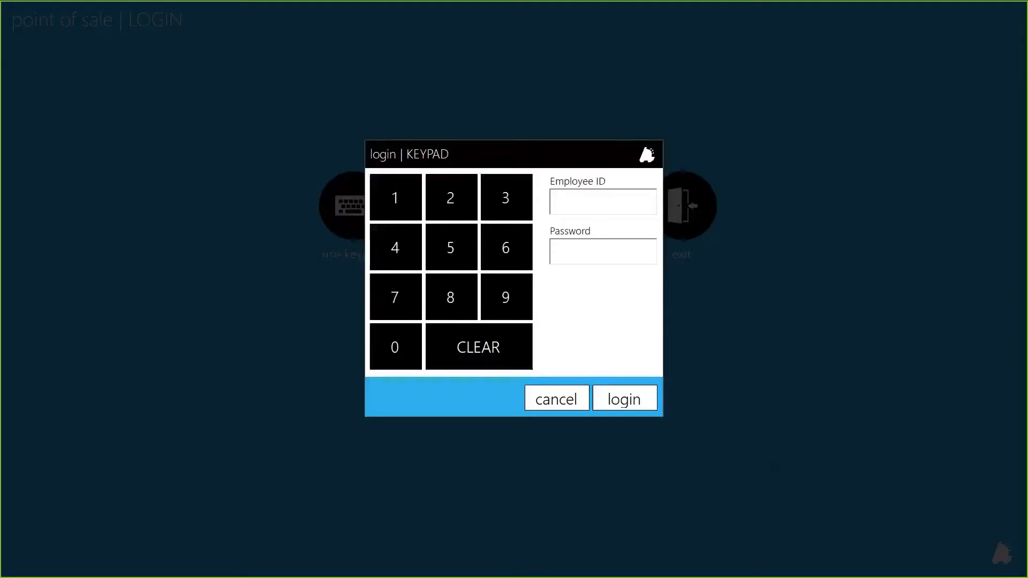
type("1")
key("Tab")
type("1")
key("Return")
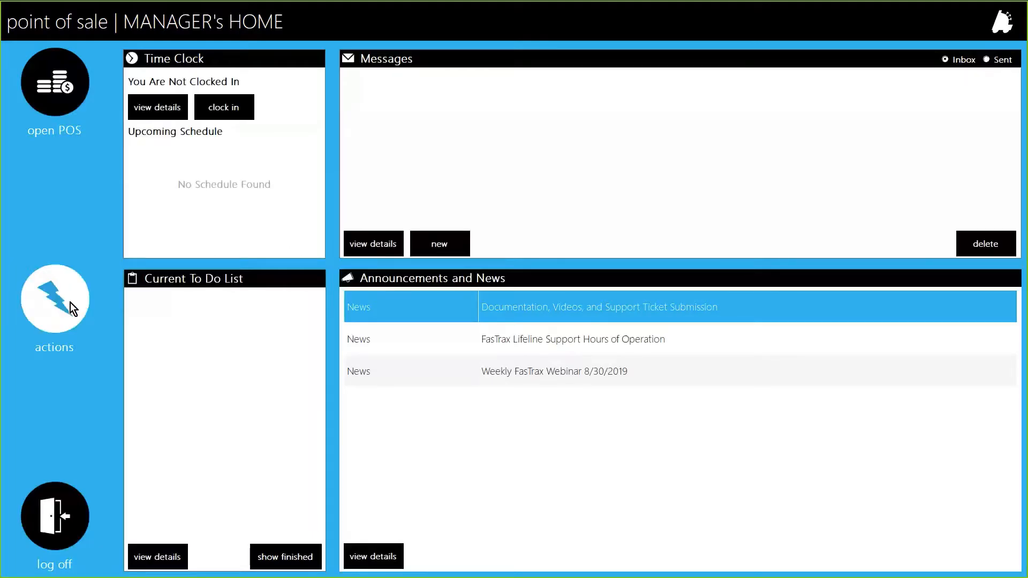
Open the return worksheet setup from the POS register settings.
left_click(70, 303)
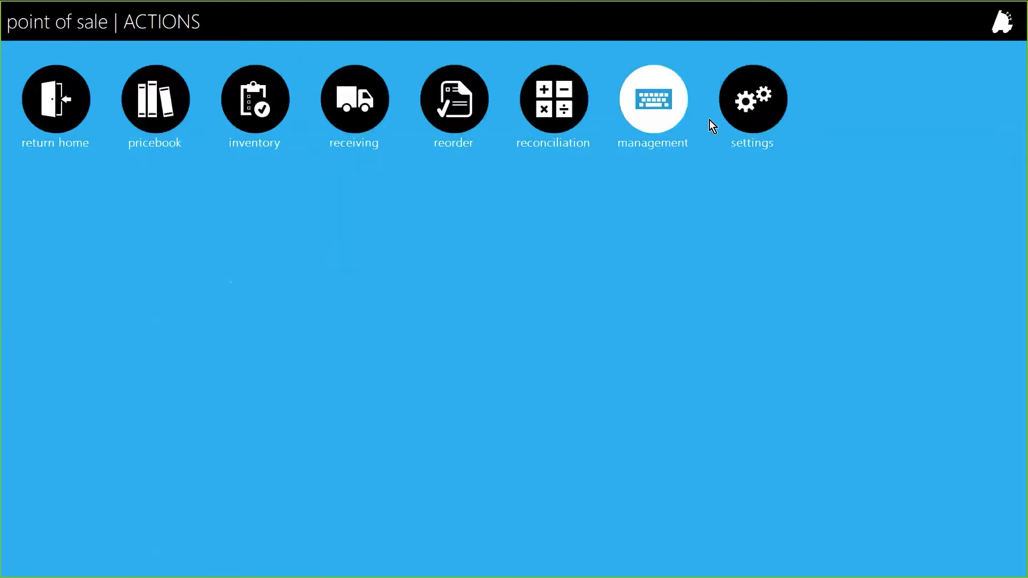
left_click(757, 111)
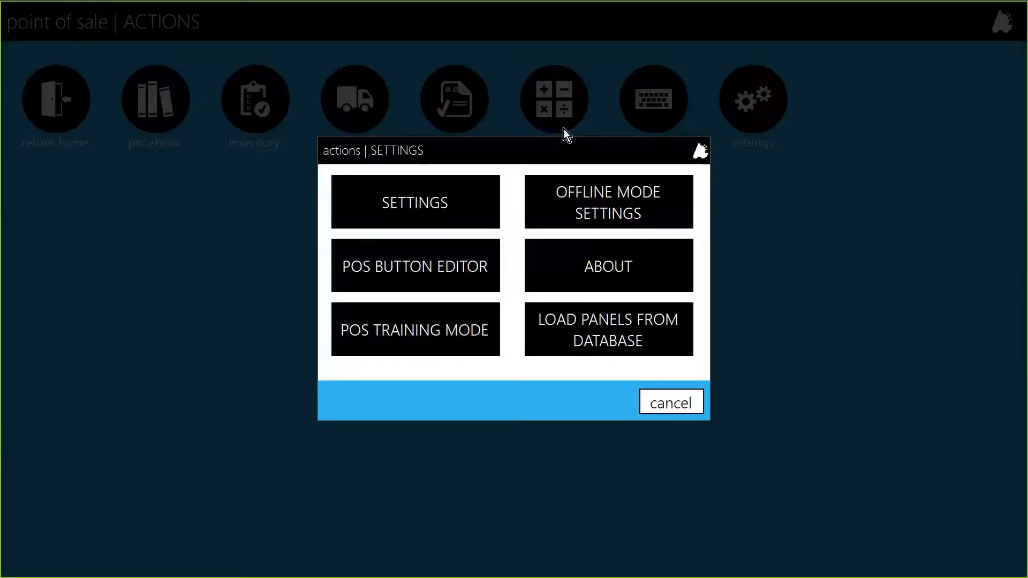
left_click(411, 199)
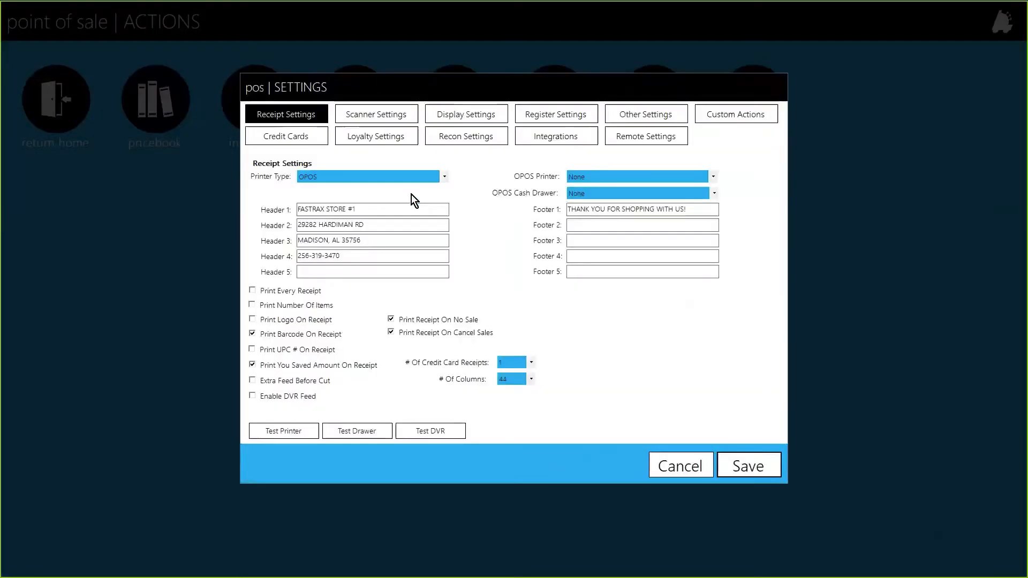
left_click(557, 115)
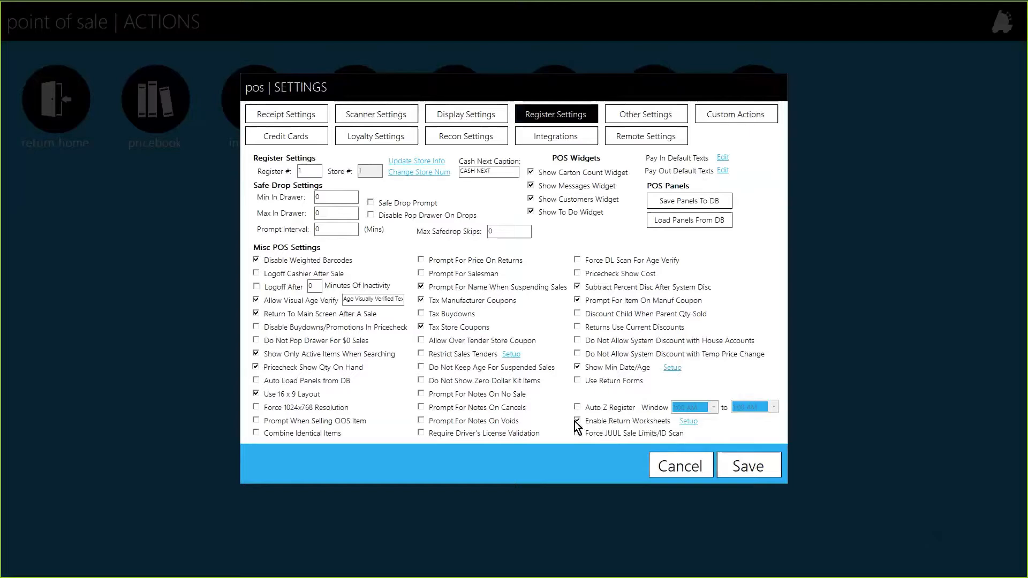
left_click(688, 422)
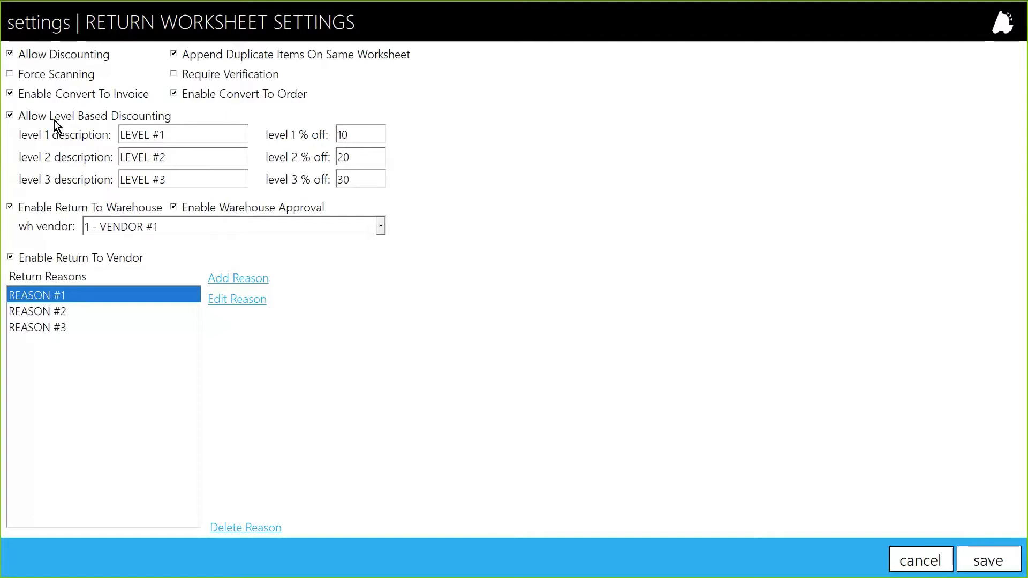
Examine the three discount level descriptions and their percent-off values in the return worksheet settings.
left_click(173, 137)
left_click(188, 160)
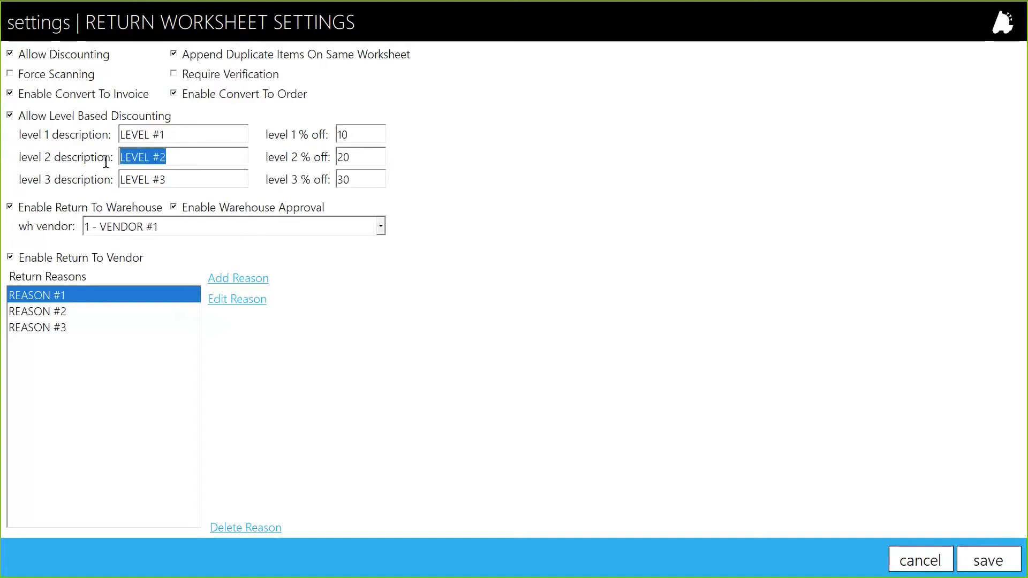
left_click(175, 178)
left_click(175, 179)
left_click(185, 156)
left_click(209, 128)
left_click(353, 135)
left_click(352, 157)
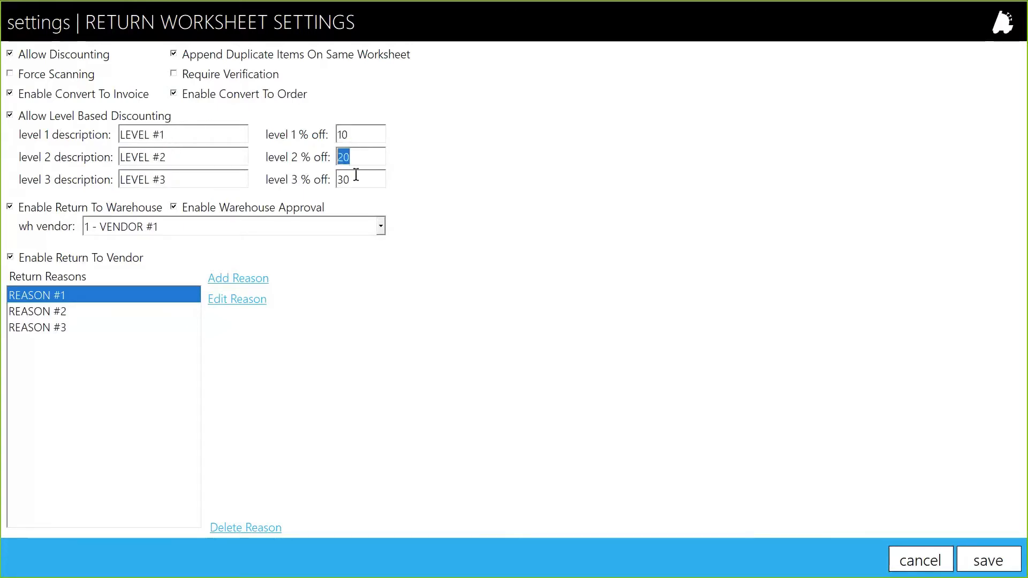
left_click(356, 175)
Look through the return-to-vendor reasons REASON #1, REASON #2 and REASON #3 in the list.
left_click(41, 313)
left_click(40, 327)
left_click(46, 312)
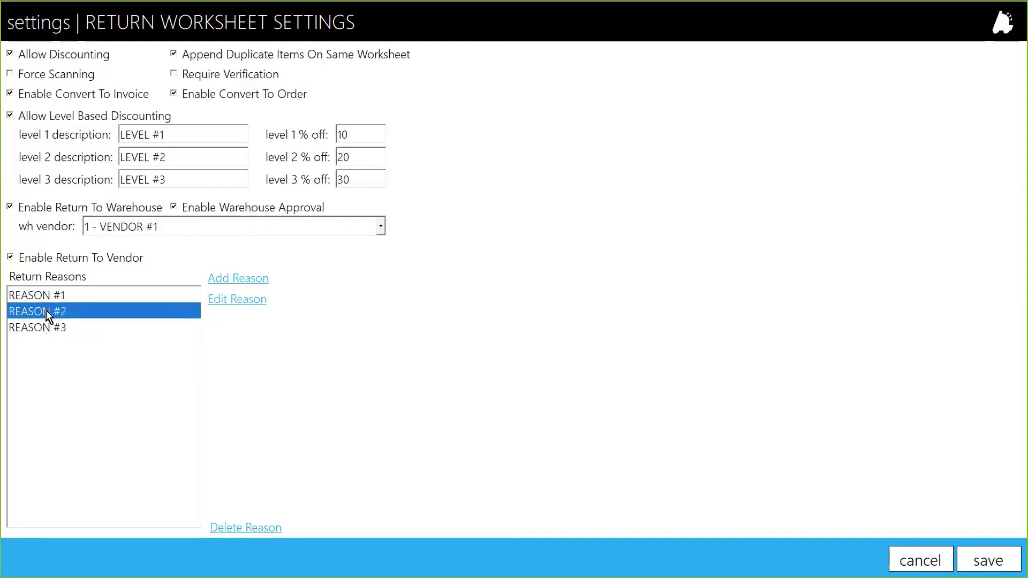
left_click(50, 299)
left_click(53, 314)
left_click(54, 327)
left_click(54, 310)
left_click(54, 298)
left_click(54, 313)
left_click(58, 324)
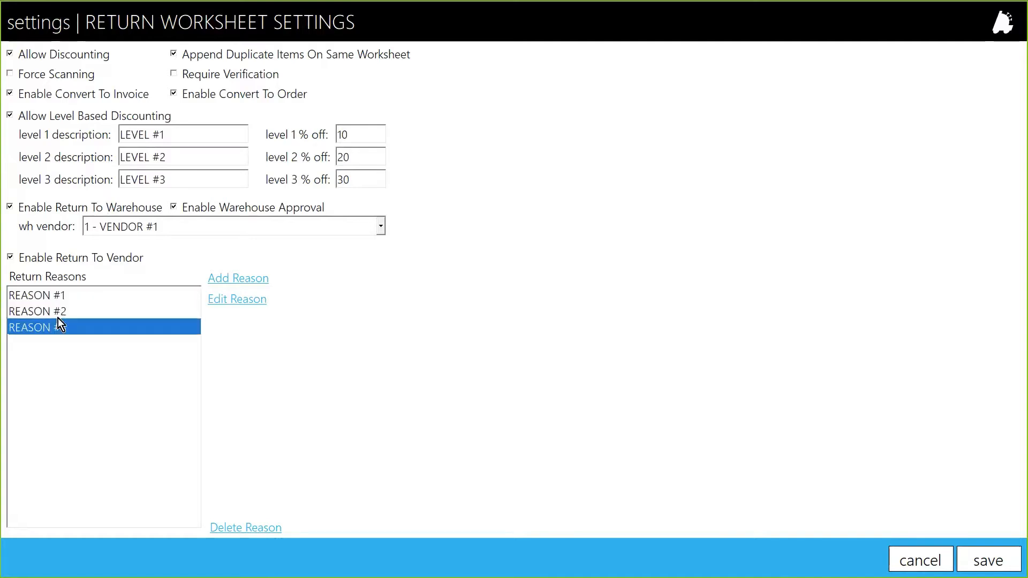
left_click(60, 312)
left_click(63, 295)
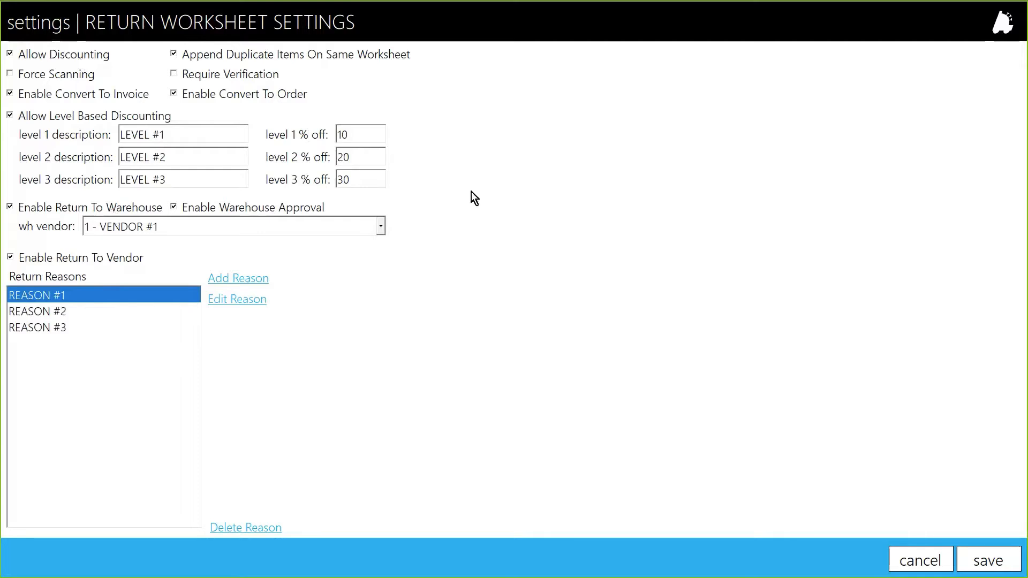
Save the return worksheet settings and go back to the manager's home screen, discarding the POS settings dialog.
left_click(995, 560)
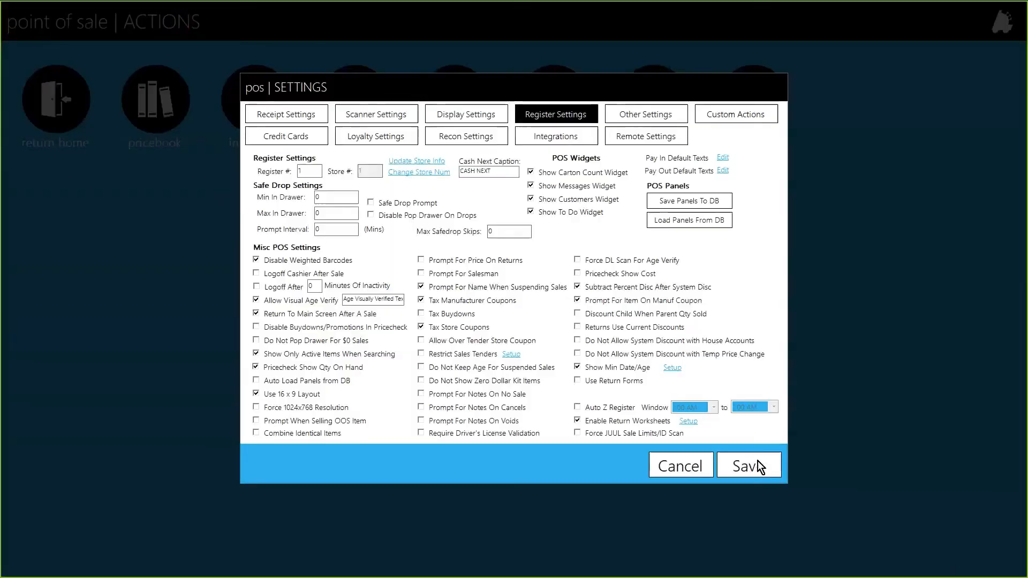
left_click(679, 469)
left_click(62, 104)
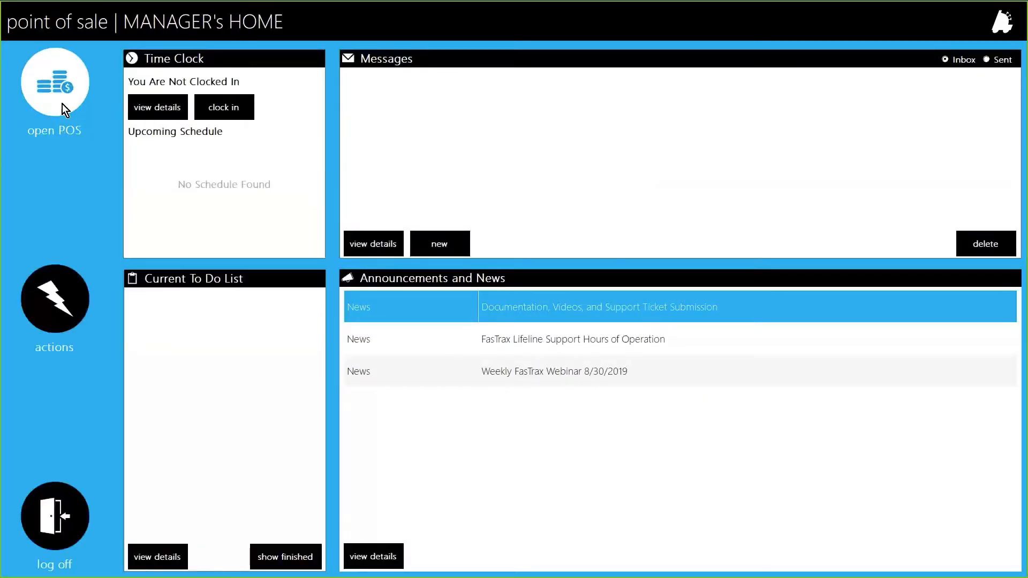
left_click(65, 85)
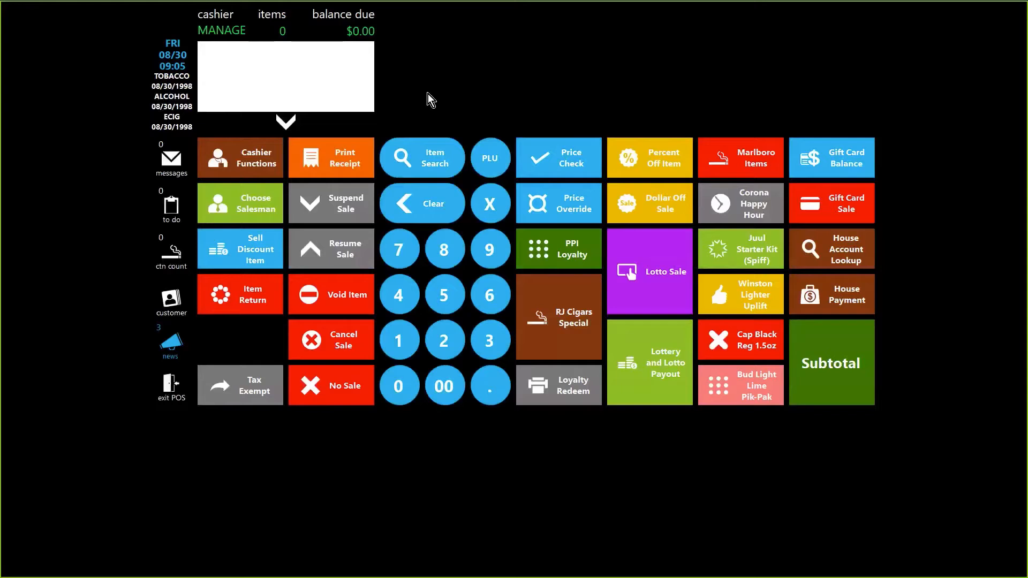
left_click(254, 302)
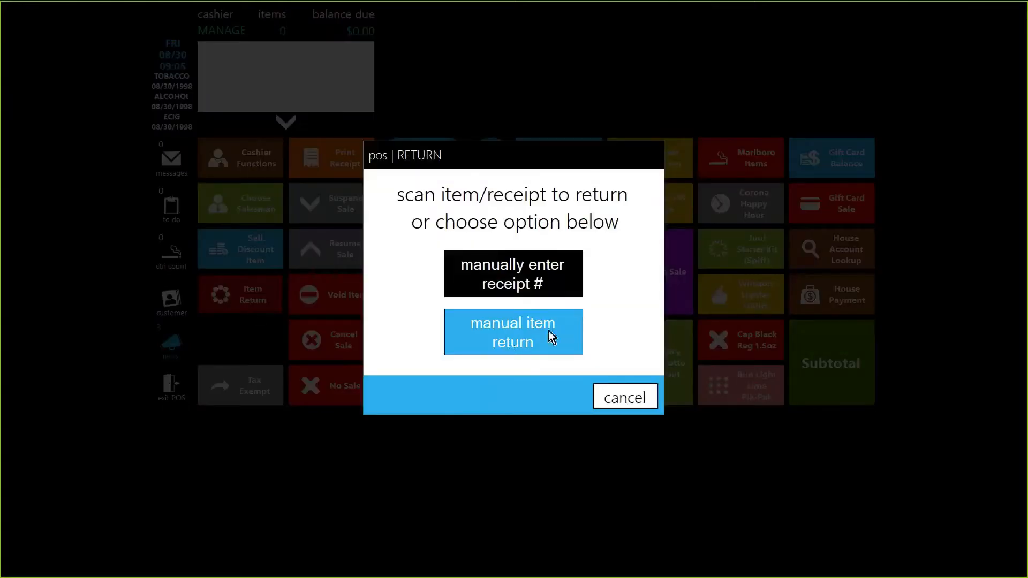
left_click(548, 331)
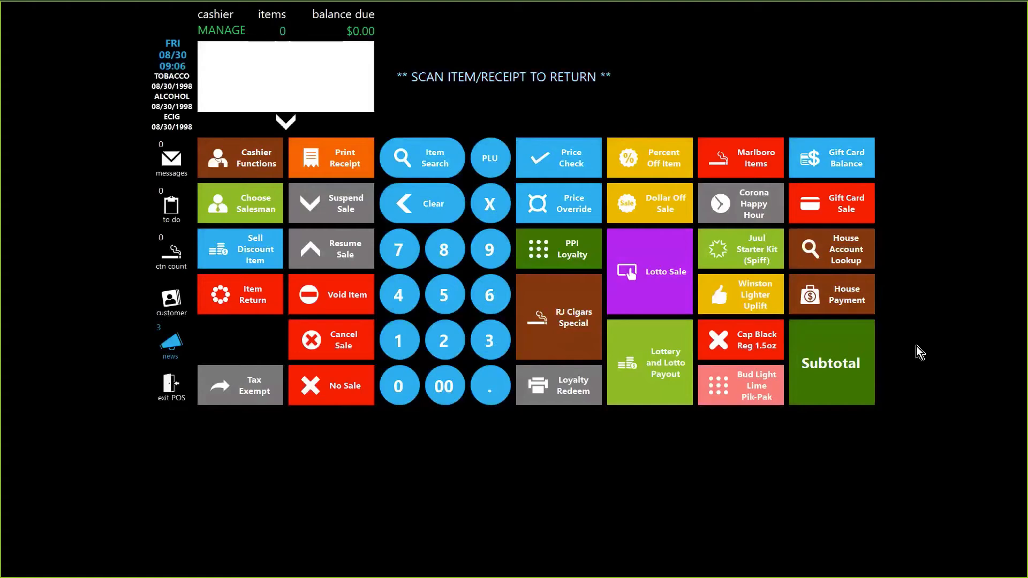
type("012300")
type("112130")
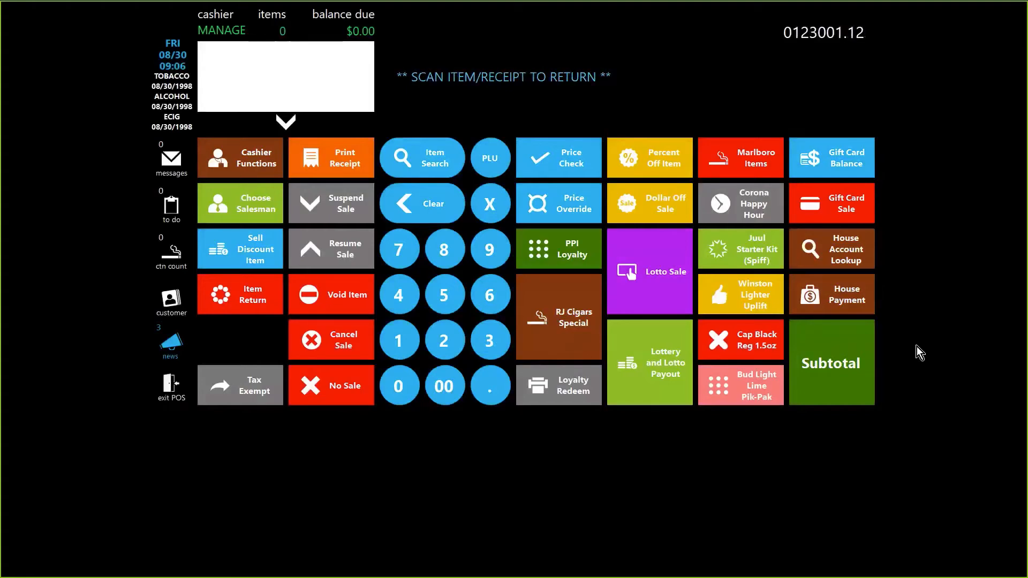
key("Return")
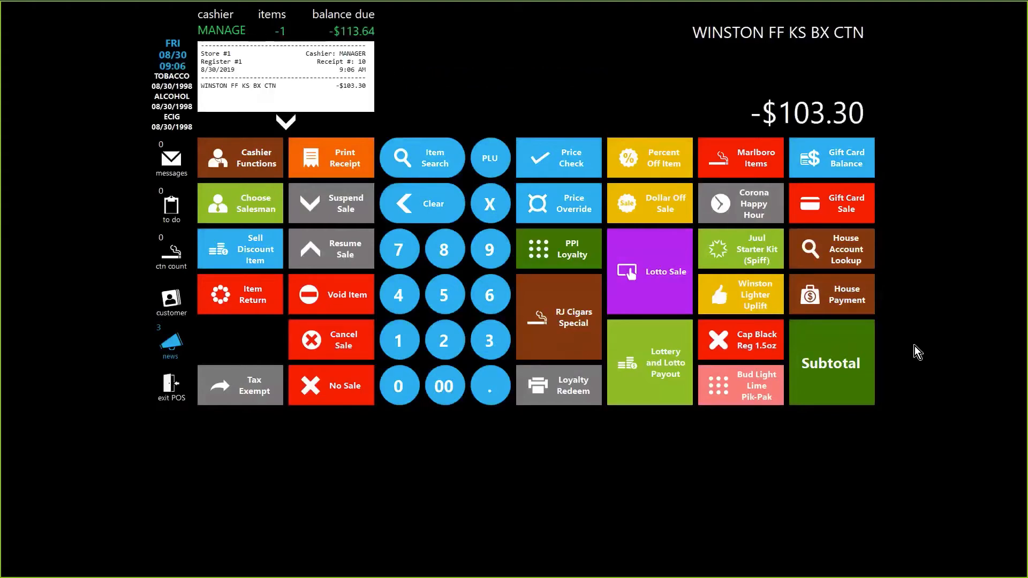
Refund the return in cash and send the item back to inventory as new.
left_click(851, 364)
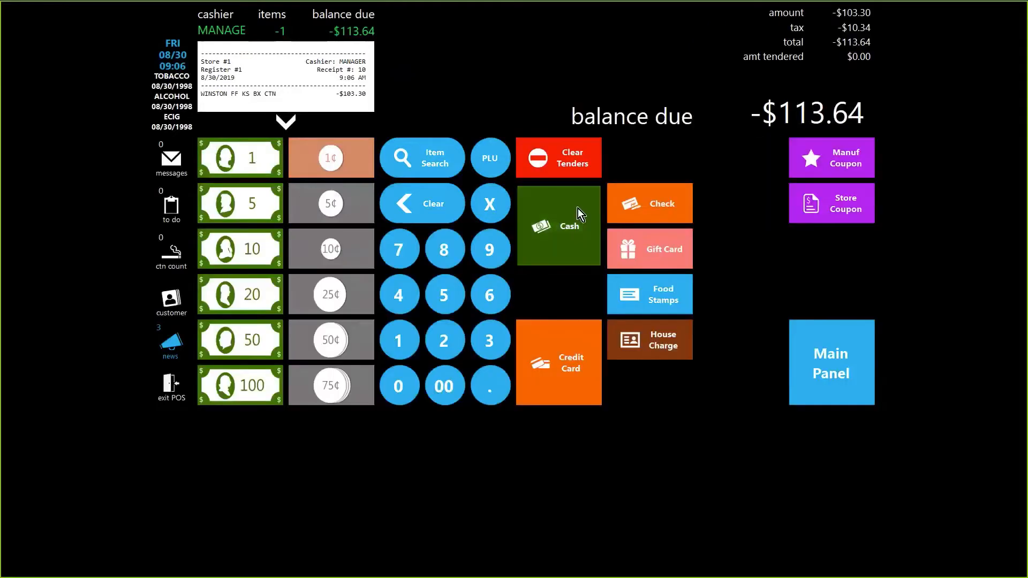
left_click(577, 208)
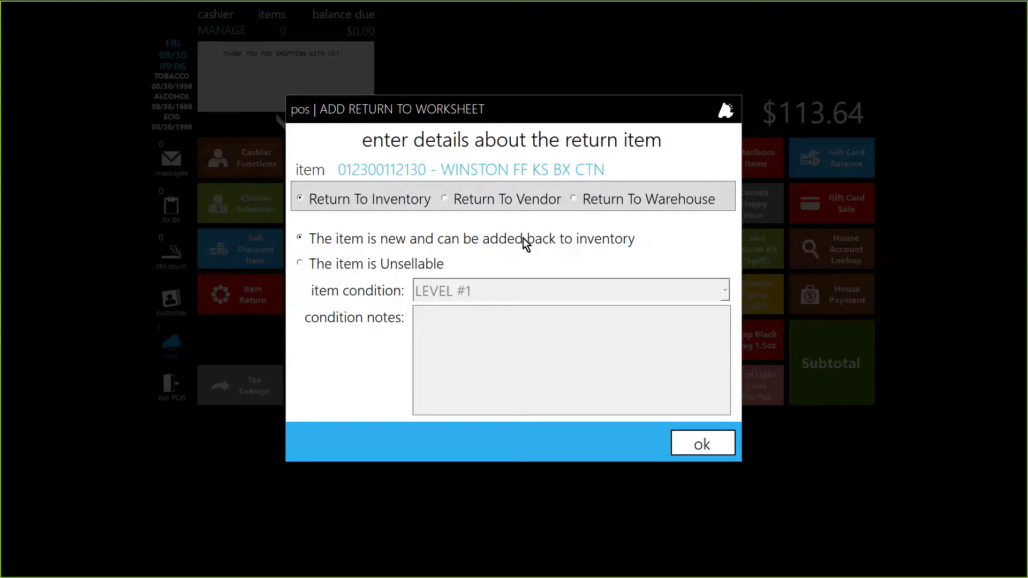
left_click(706, 445)
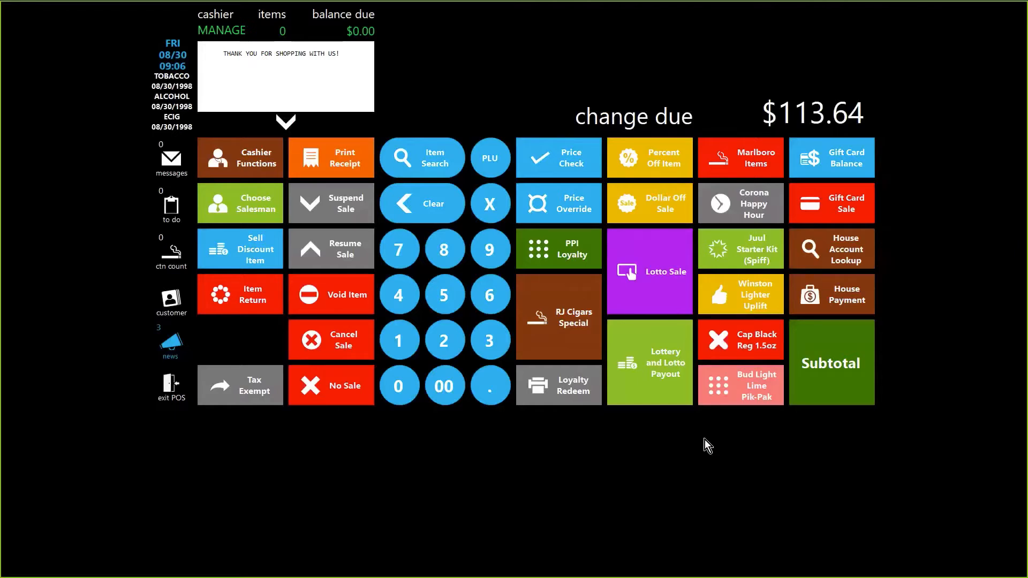
left_click(226, 297)
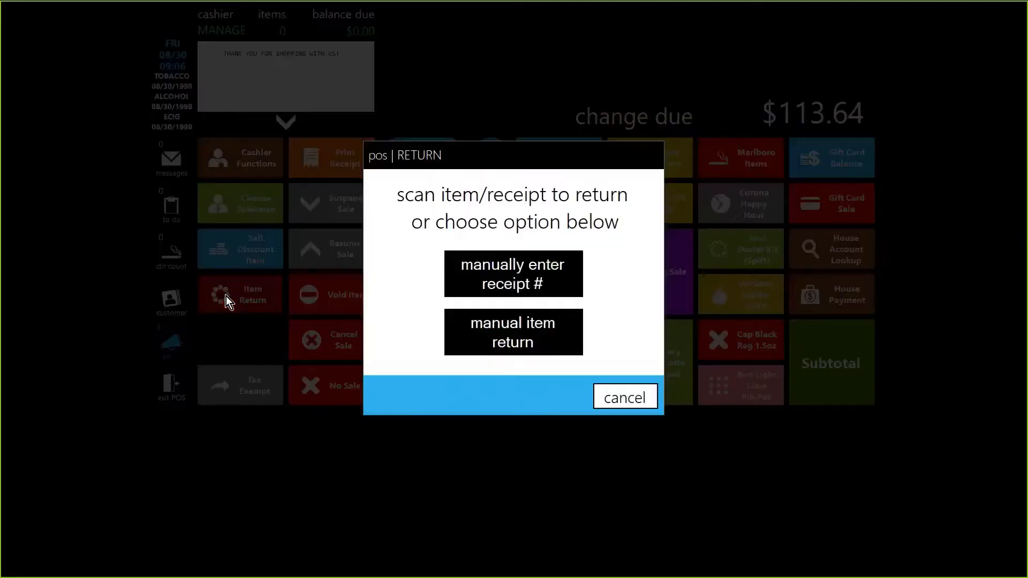
left_click(484, 322)
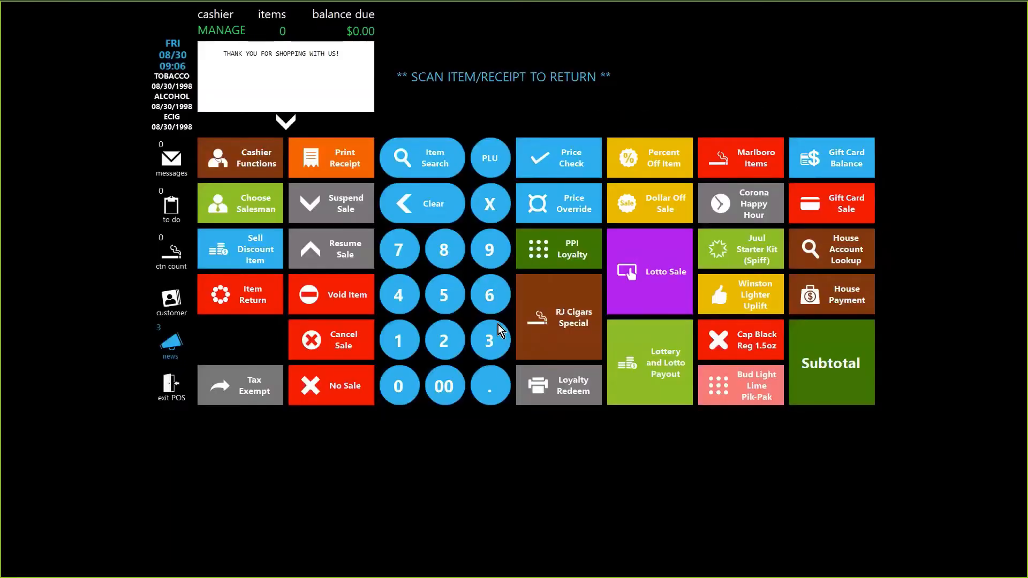
type("123001121.30")
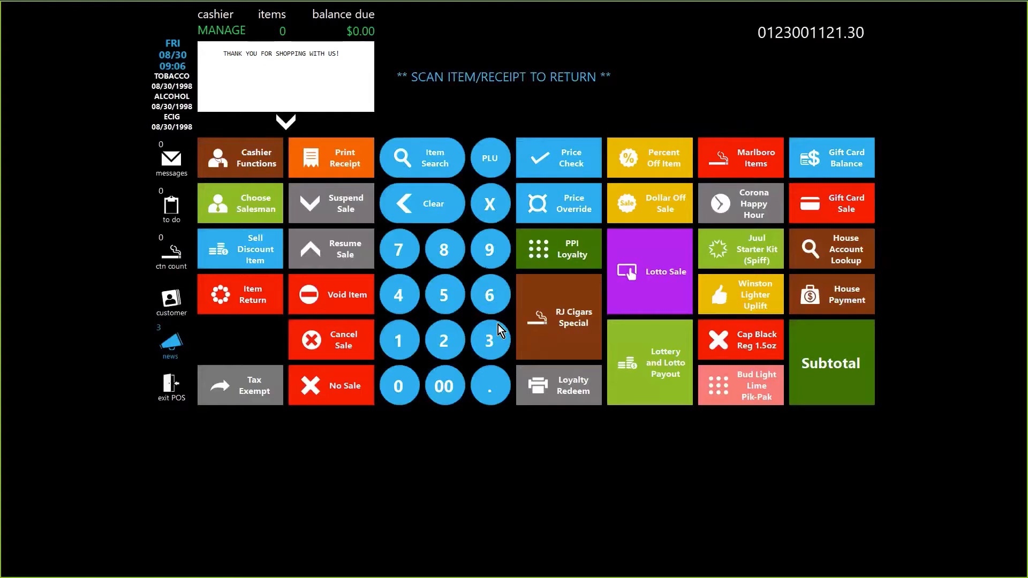
key("Return")
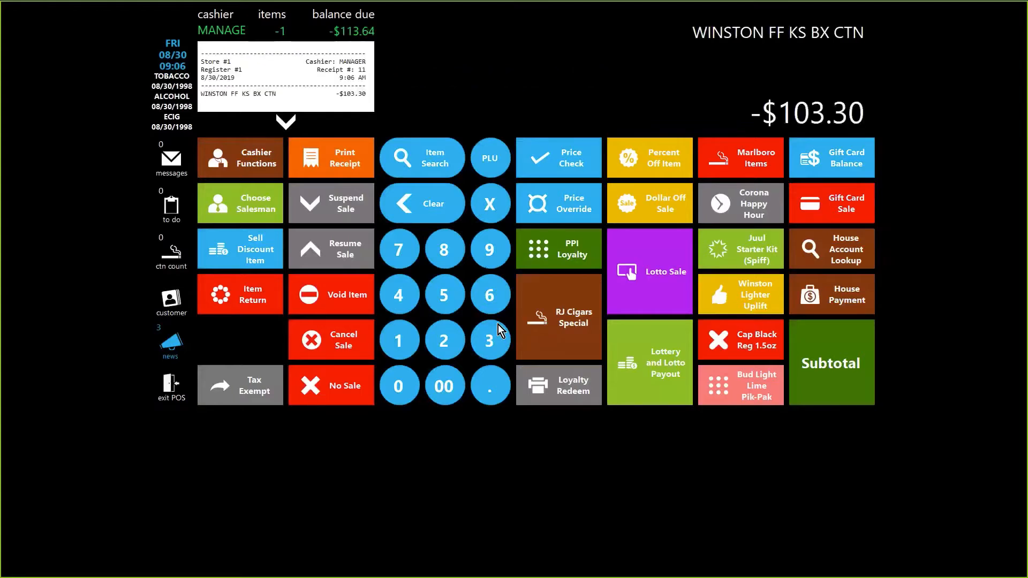
left_click(853, 388)
left_click(583, 261)
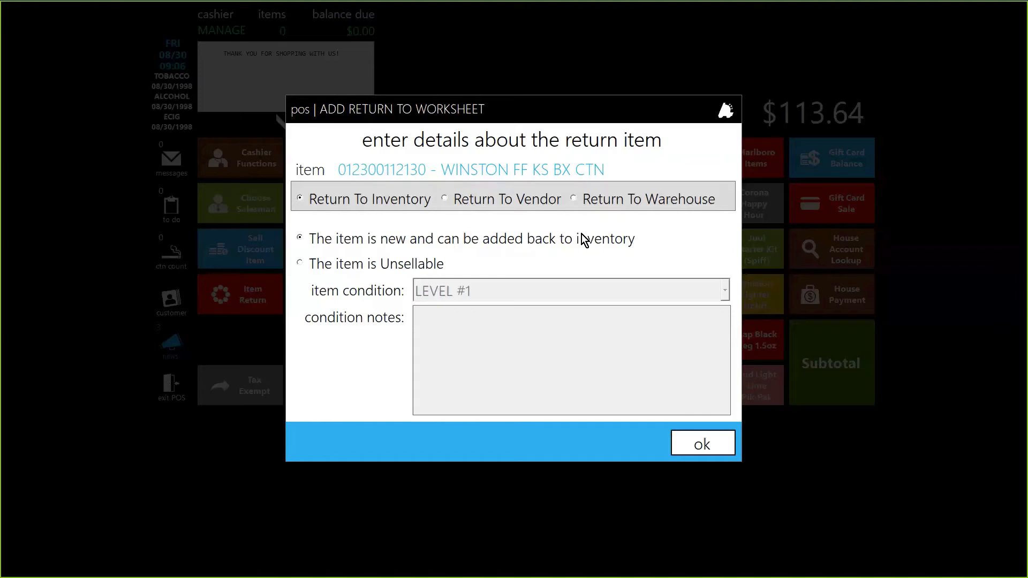
Return the item to inventory as unsellable with condition LEVEL #1 and the condition note "Damaged".
left_click(340, 269)
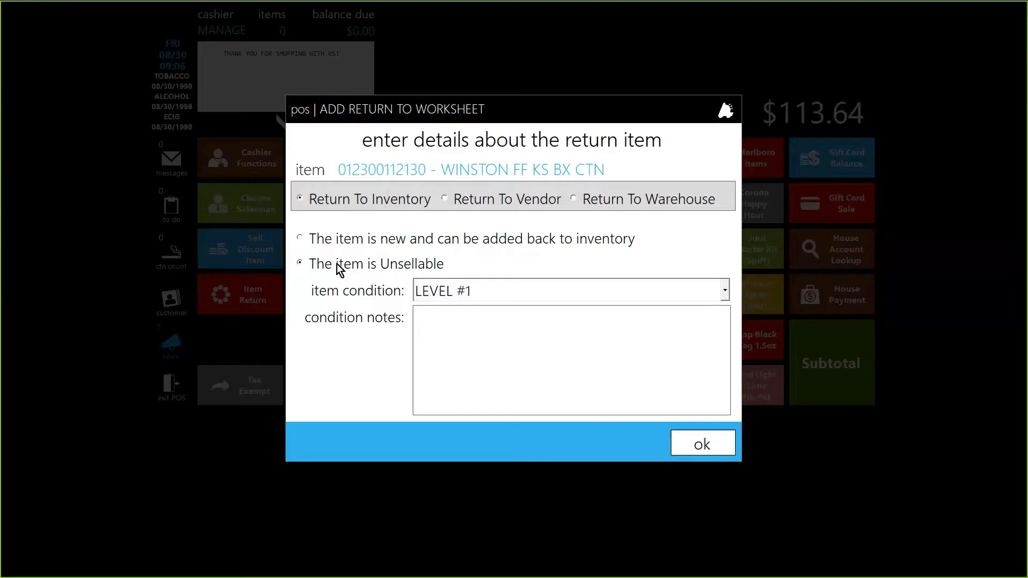
left_click(464, 294)
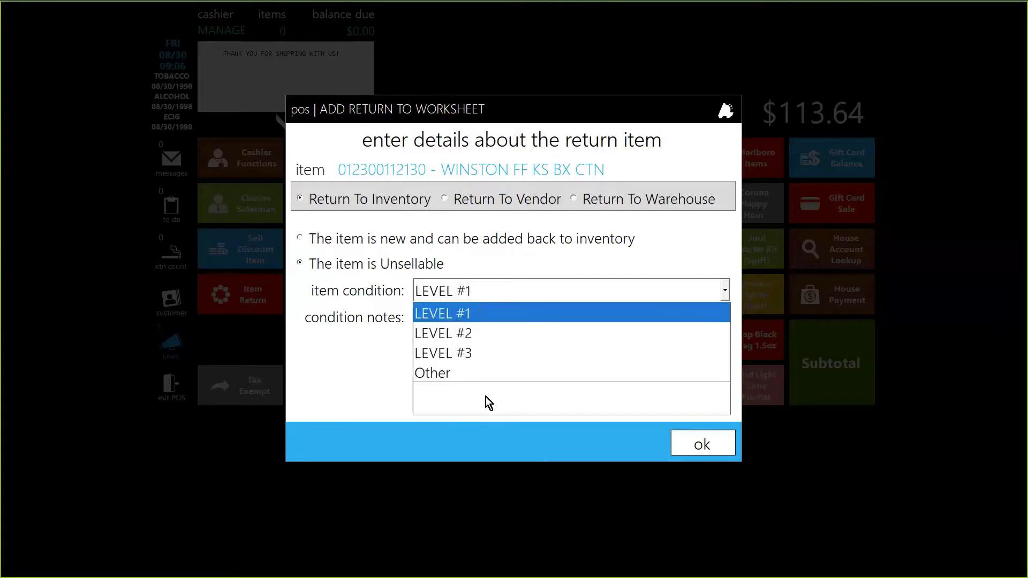
left_click(483, 321)
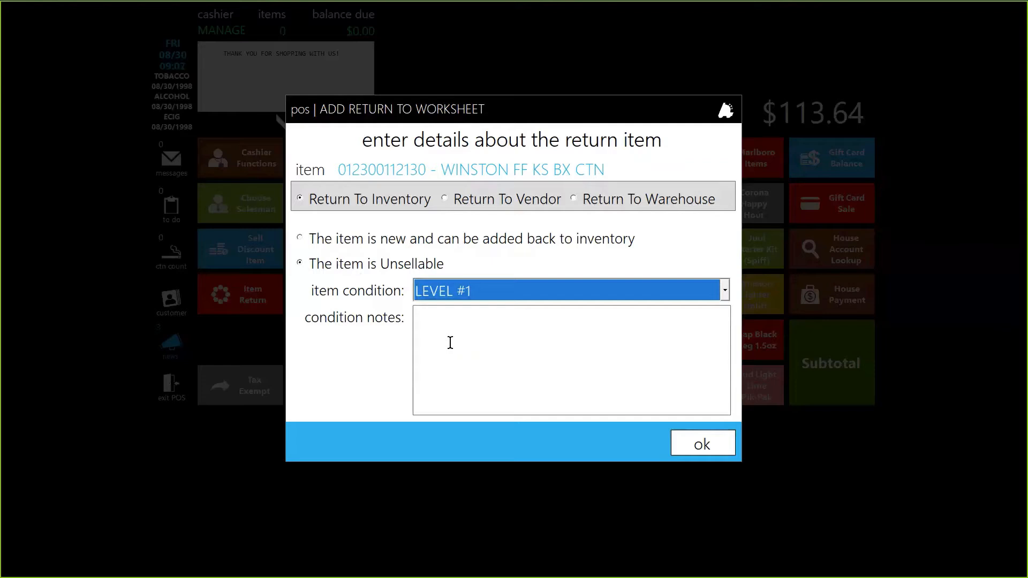
left_click(450, 343)
type("Damaged")
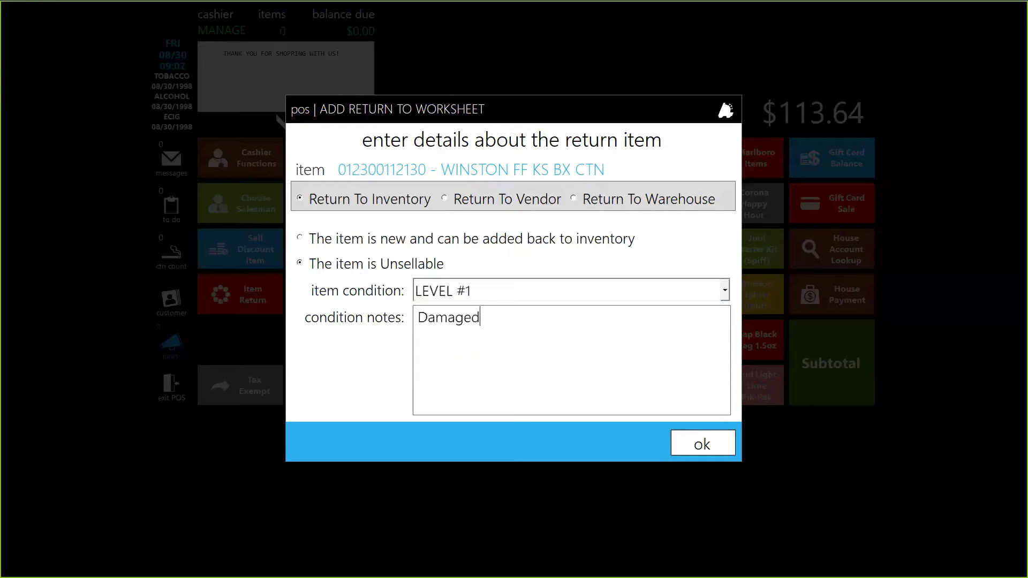
left_click(717, 448)
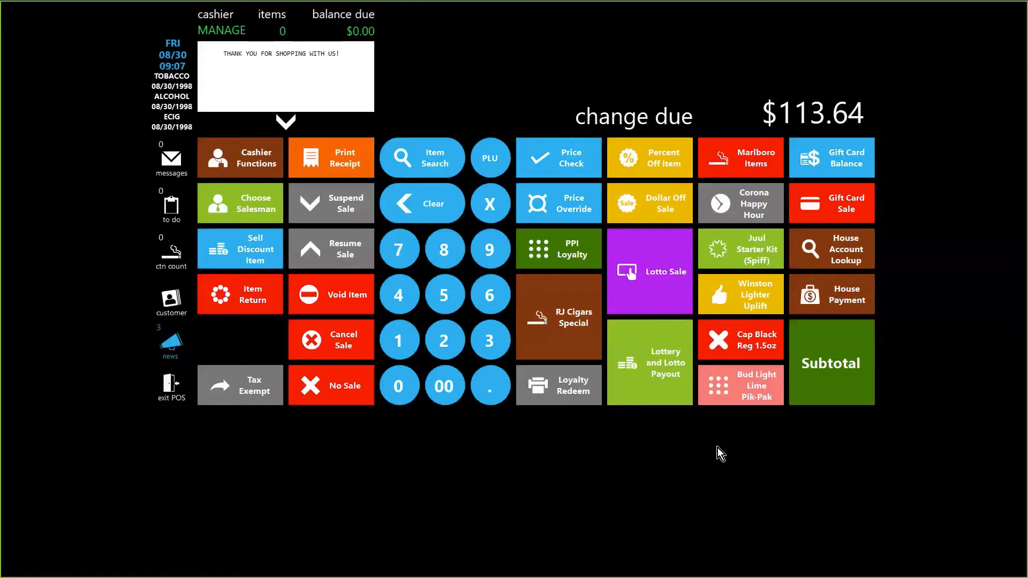
Switch to FasTrax Director and open the pending discount items in the pricebook.
key("alt+Tab")
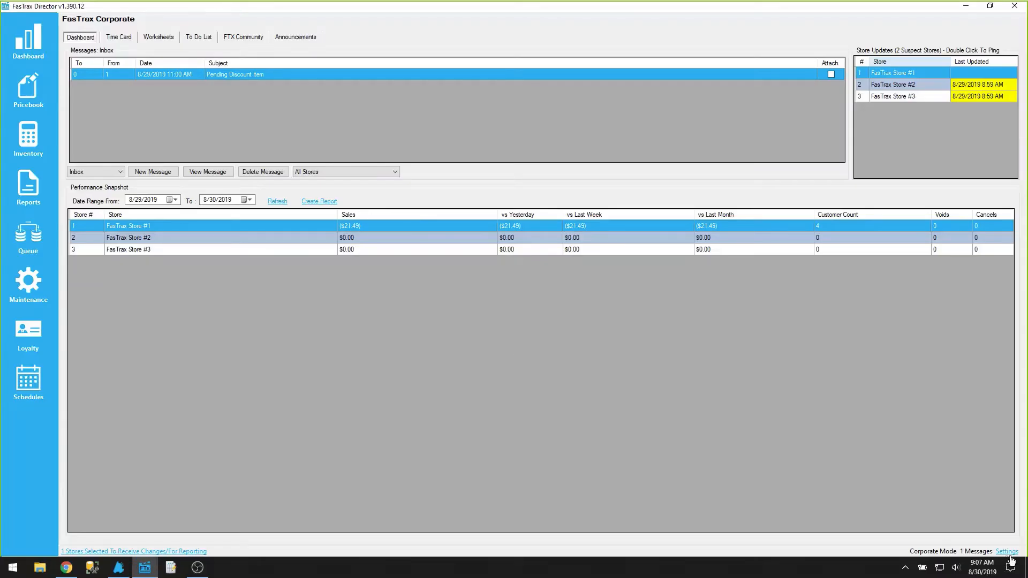
left_click(22, 92)
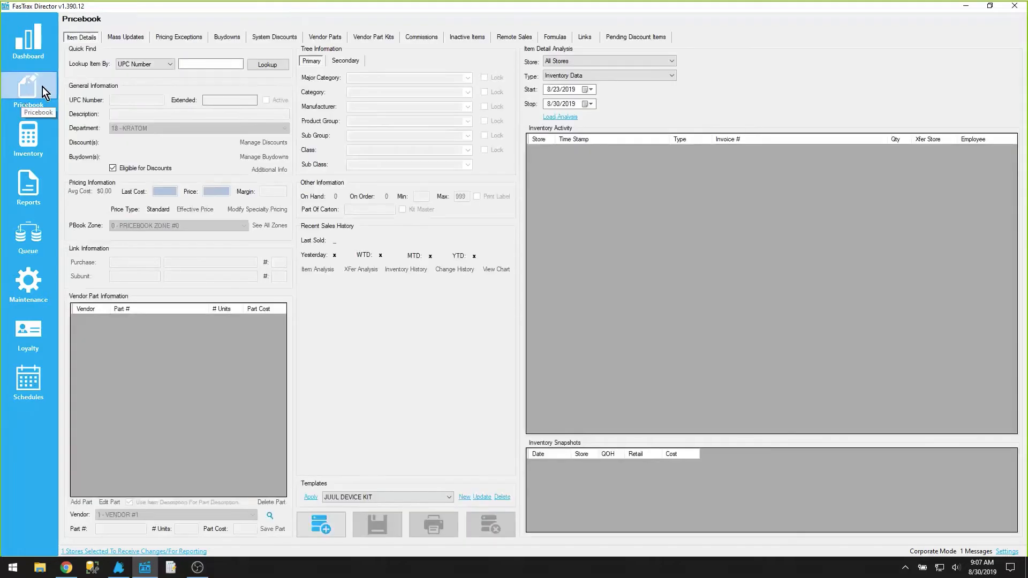
left_click(629, 38)
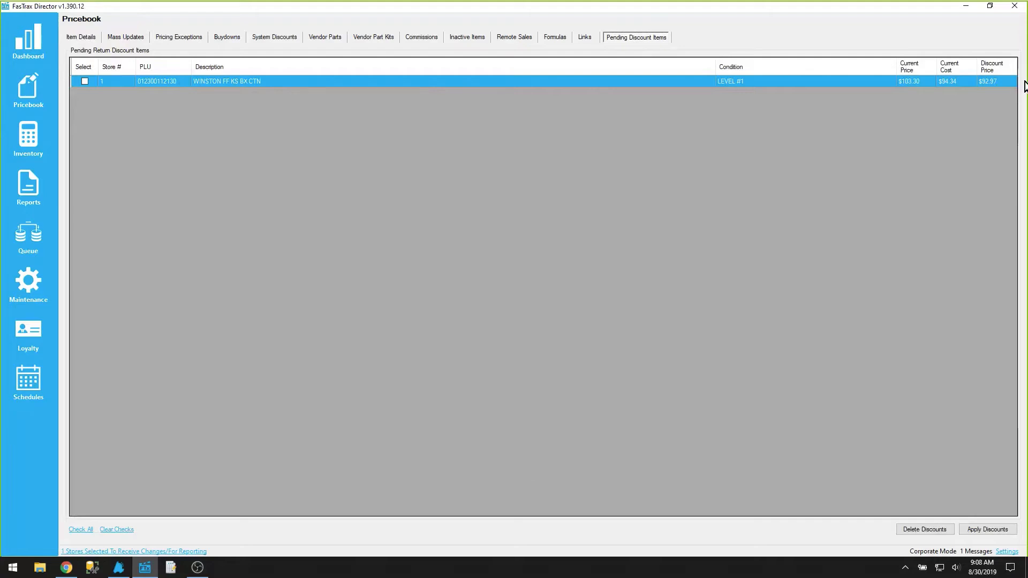
Set the discount price of the pending WINSTON FF KS BX CTN item to $95.99.
left_click(993, 81)
type("5")
left_click(999, 81)
key("BackSpace")
type("9")
Select the pending WINSTON FF KS BX CTN item and apply its discount to the stores.
left_click(84, 81)
left_click(84, 81)
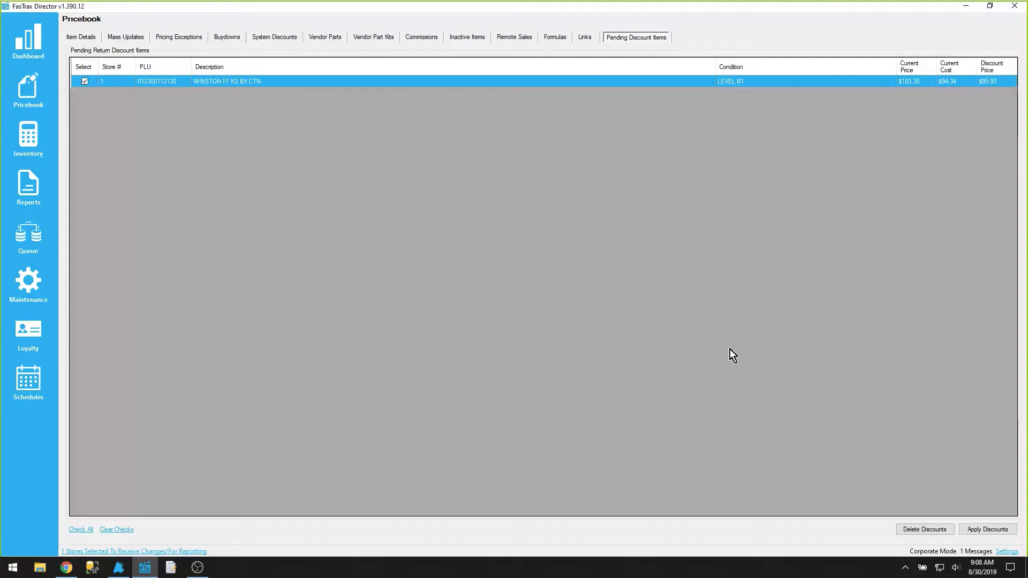
left_click(995, 531)
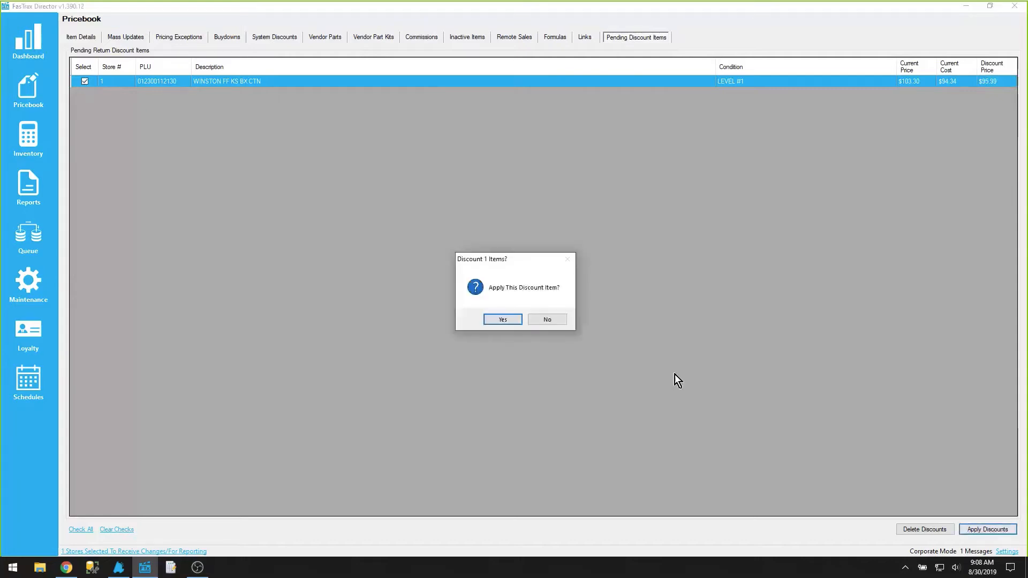
left_click(518, 323)
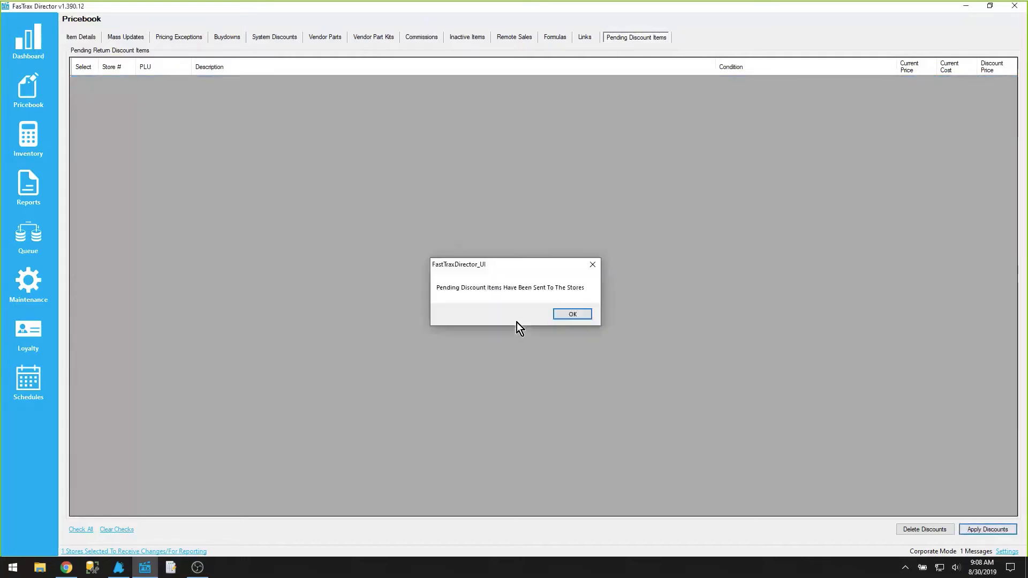
left_click(573, 315)
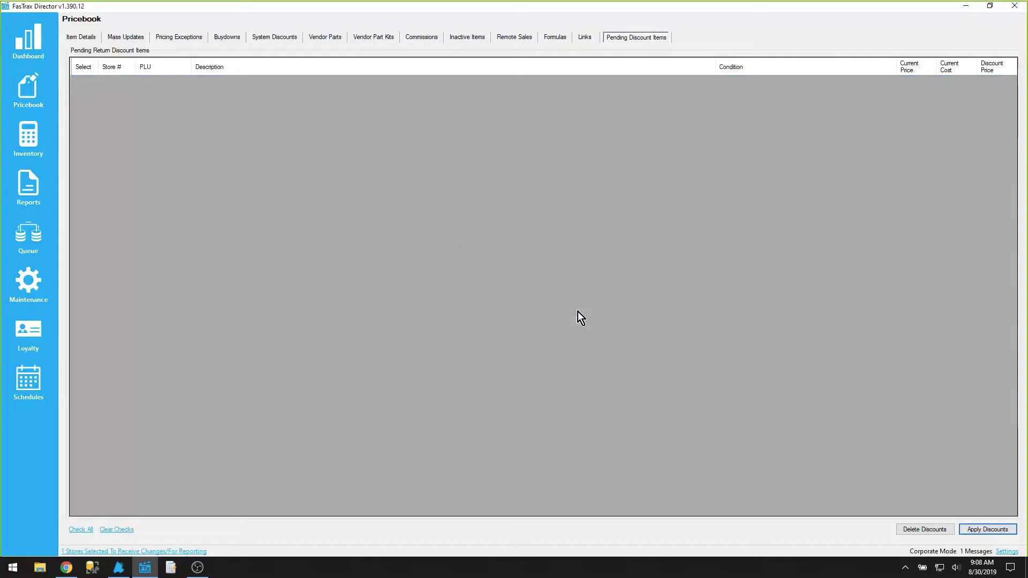
Switch to the POS, exit the register and open the Main Panel in the POS button editor.
left_click(118, 567)
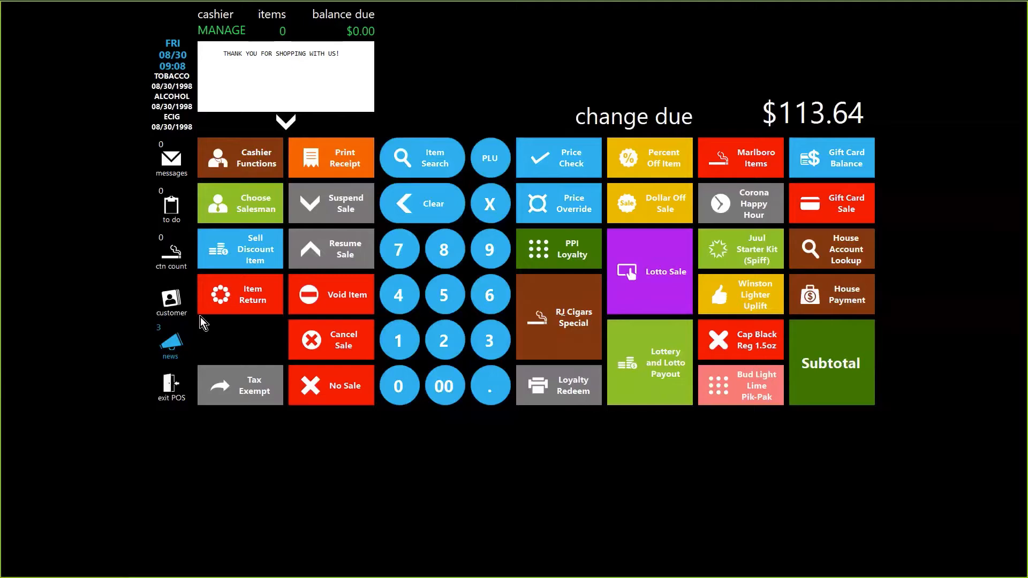
left_click(170, 388)
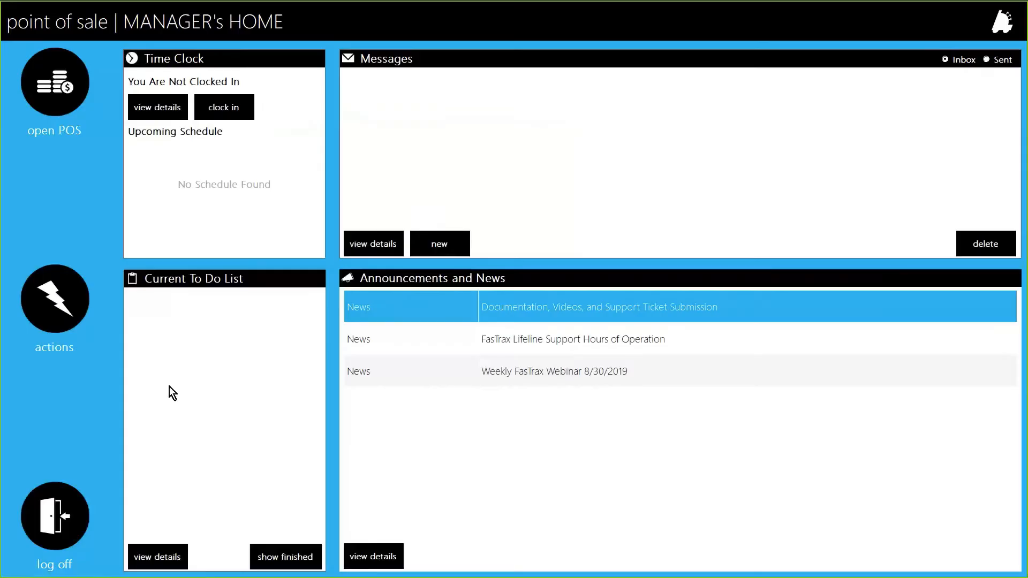
left_click(57, 311)
left_click(755, 115)
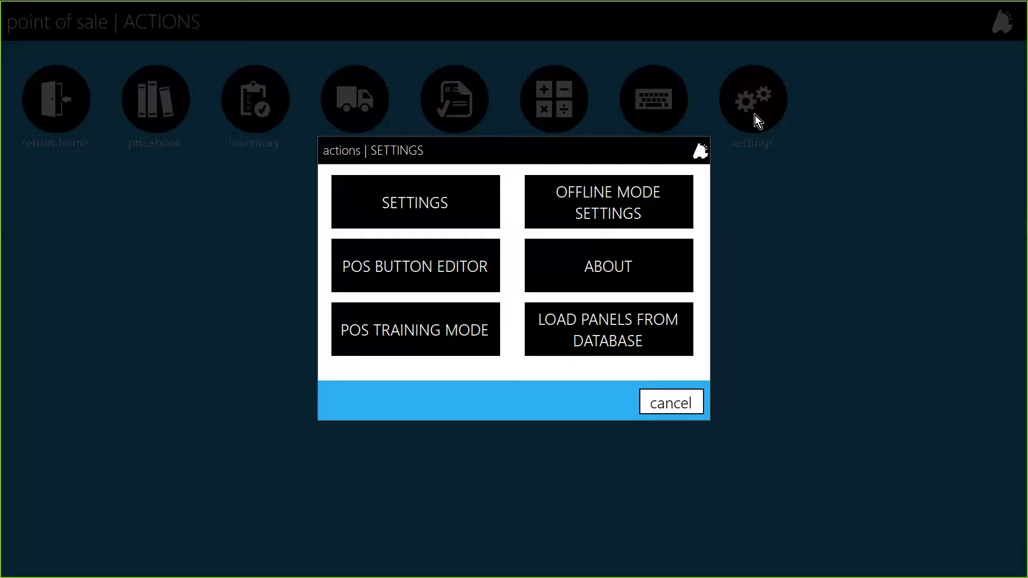
left_click(472, 267)
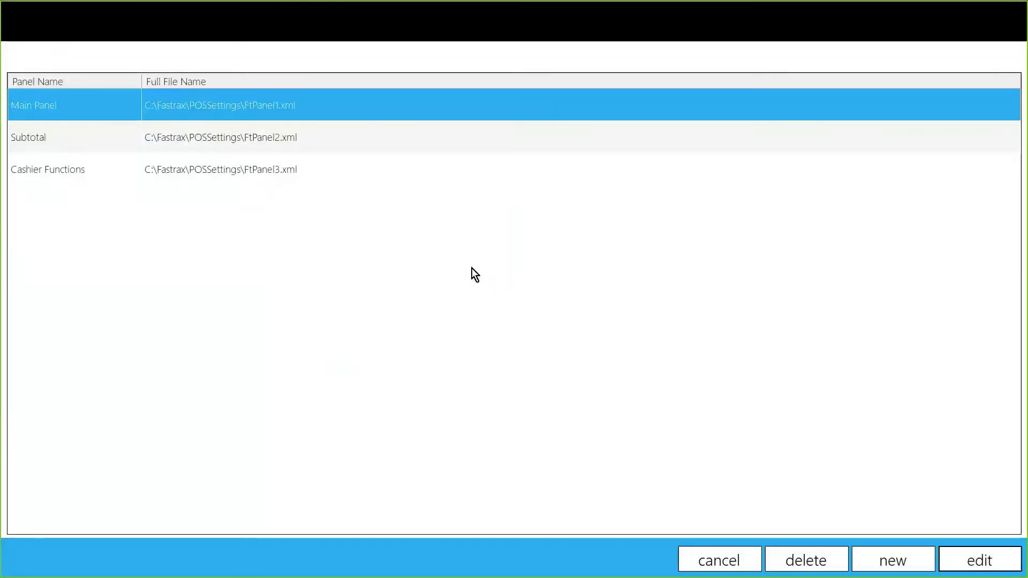
double_click(83, 104)
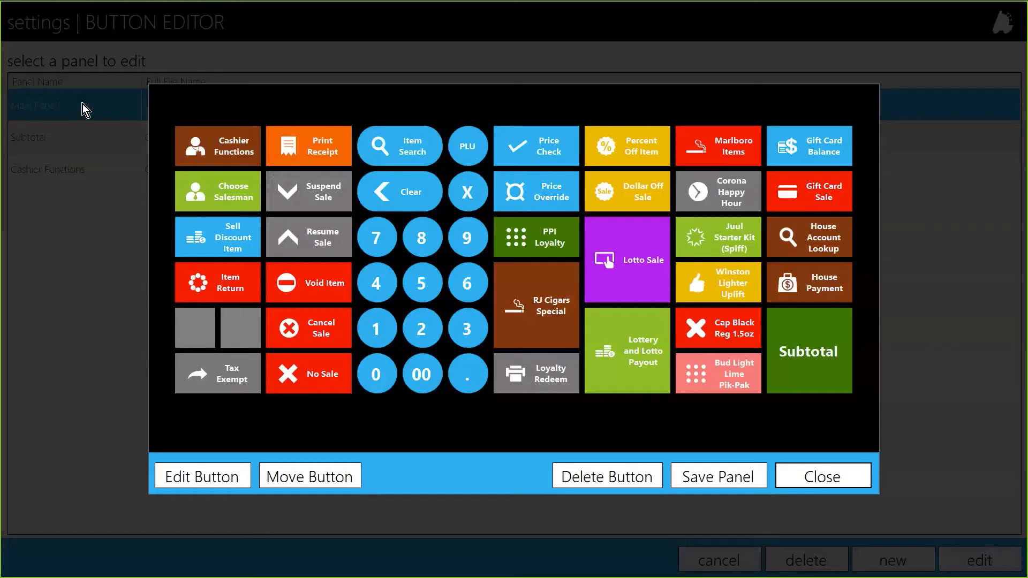
Examine the settings of the Sell Discount Item button and return to the manager's home screen without changing anything.
left_click(215, 238)
left_click(202, 478)
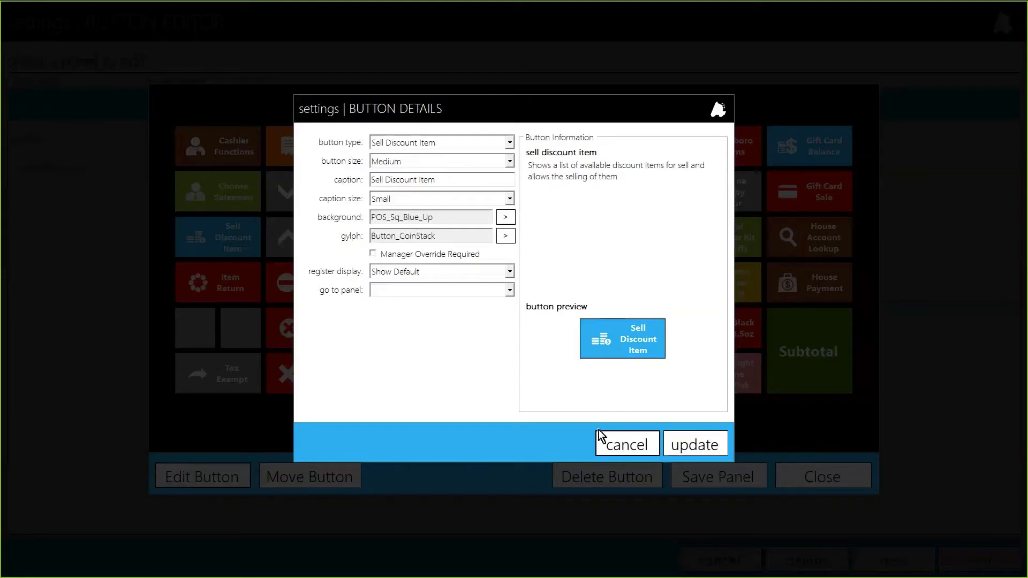
left_click(614, 444)
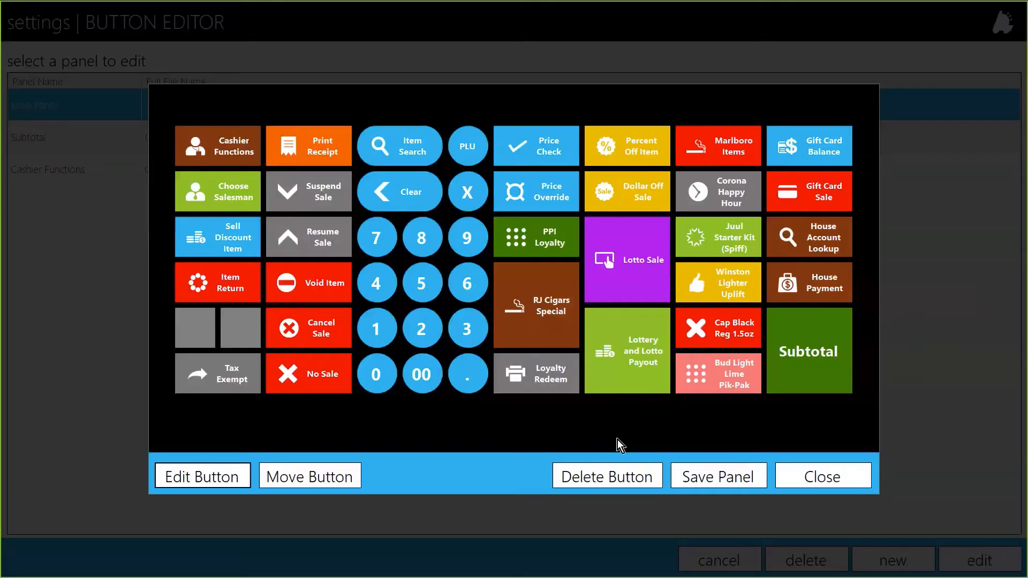
left_click(794, 475)
left_click(870, 509)
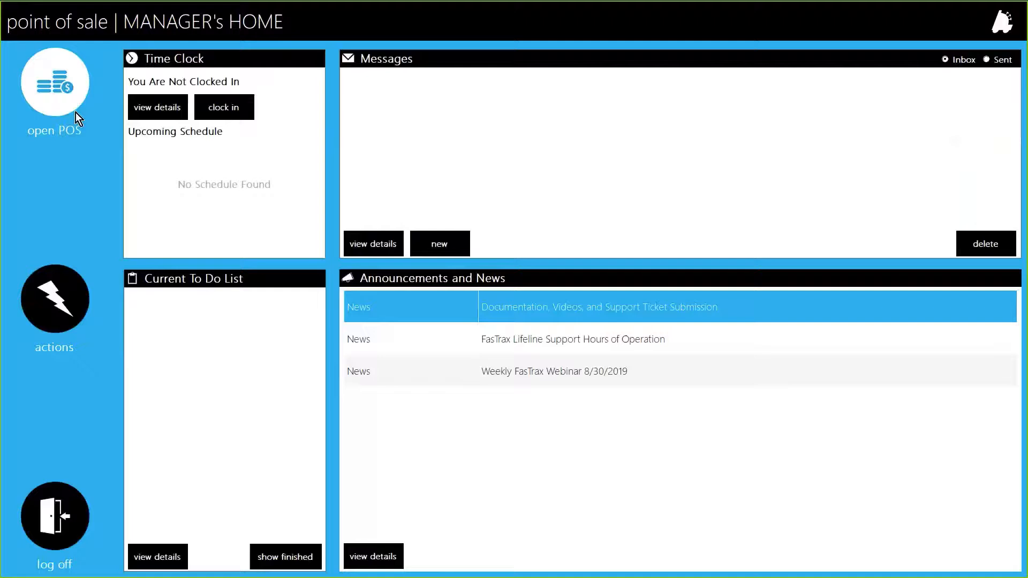
Open the POS register and add the discounted WINSTON FF KS BX CTN to the sale as a discount item.
left_click(69, 87)
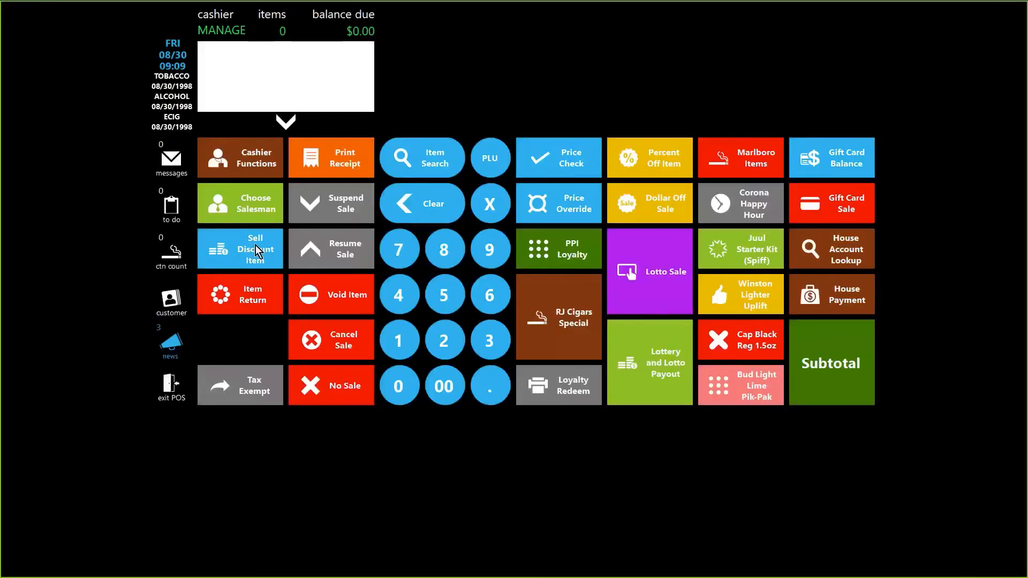
left_click(255, 245)
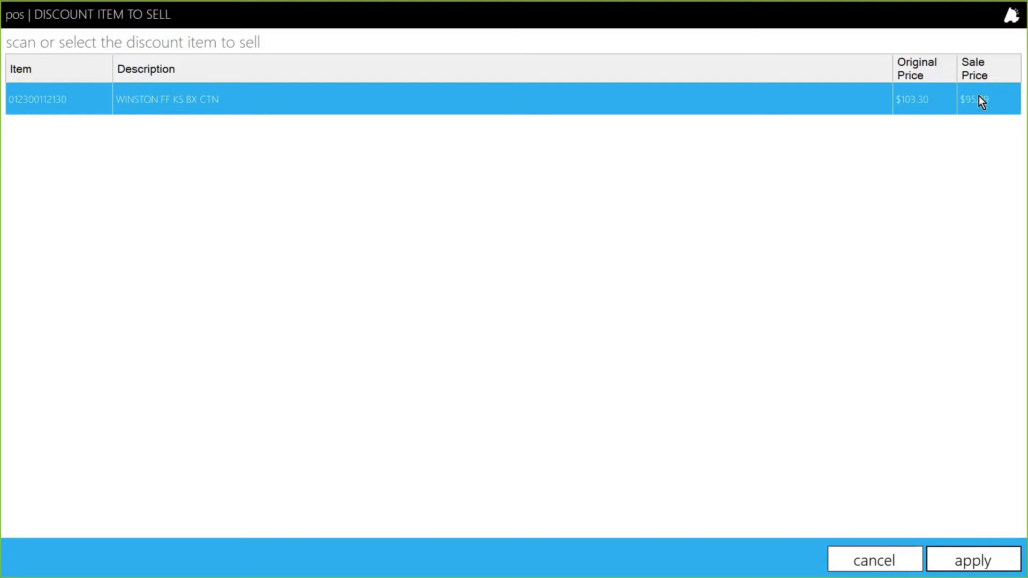
left_click(972, 557)
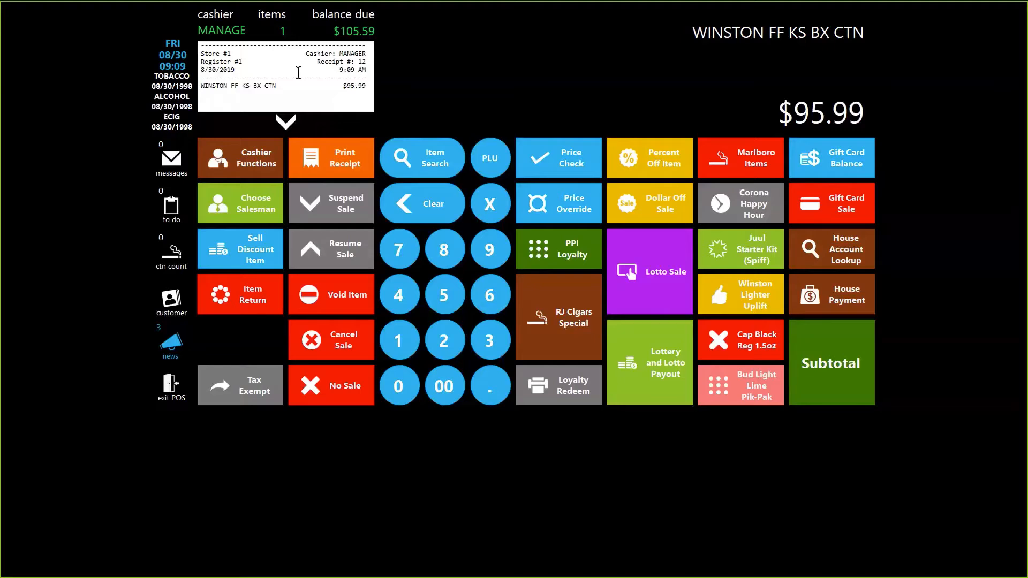
Tender the sale for the exact amount due and recheck the list of discount items available to sell.
left_click(851, 371)
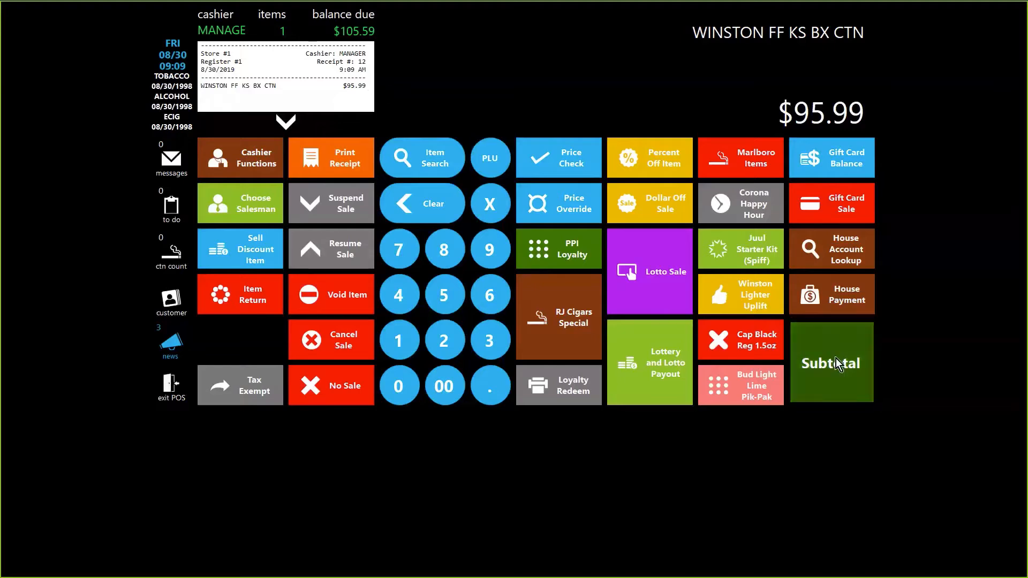
left_click(538, 225)
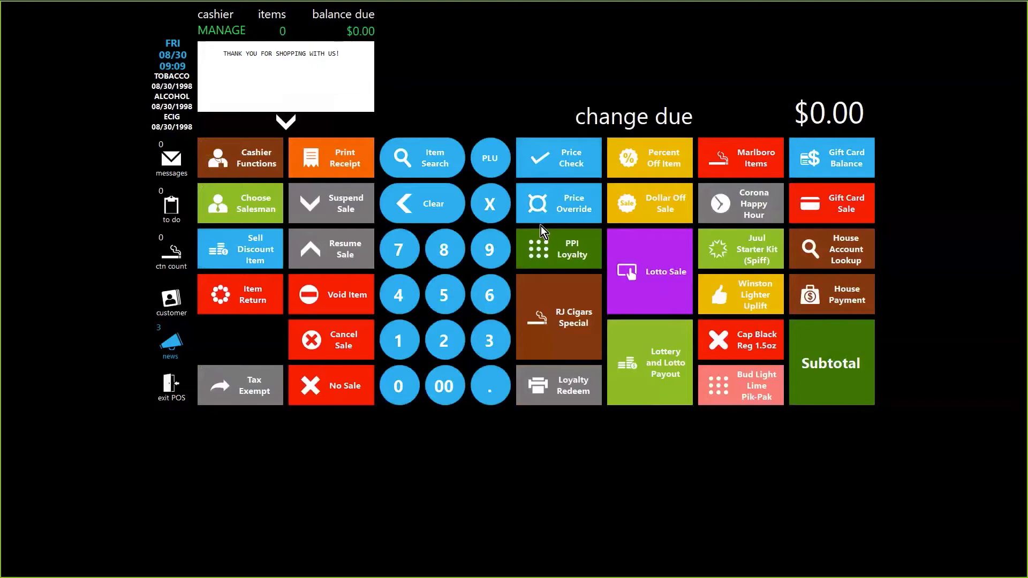
left_click(243, 246)
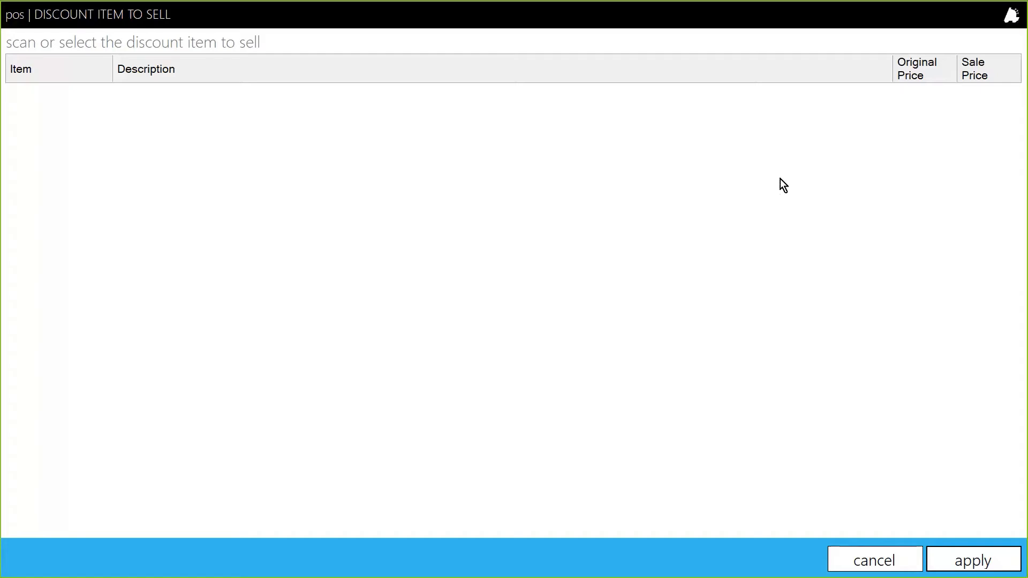
left_click(878, 559)
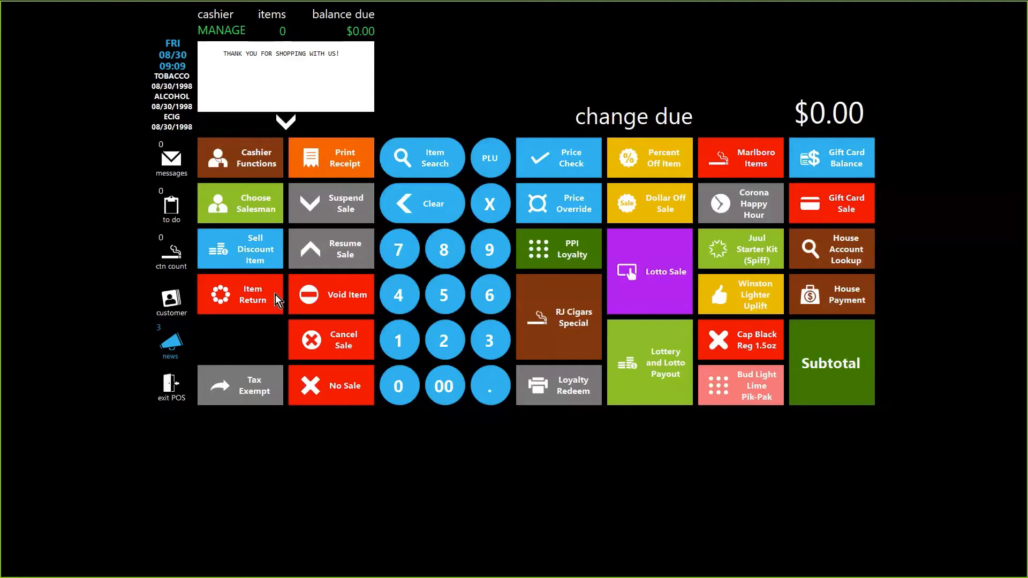
left_click(254, 294)
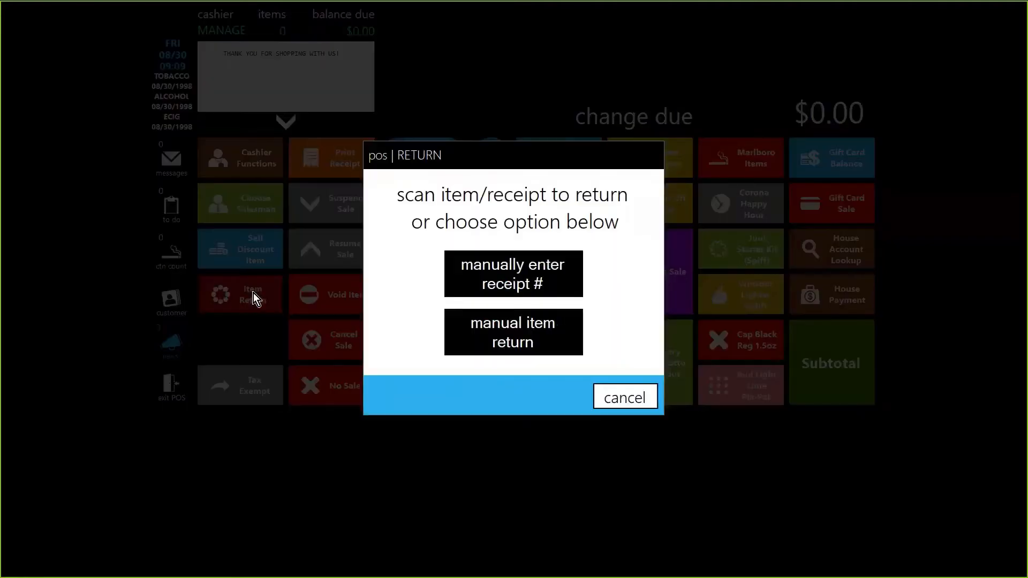
left_click(544, 345)
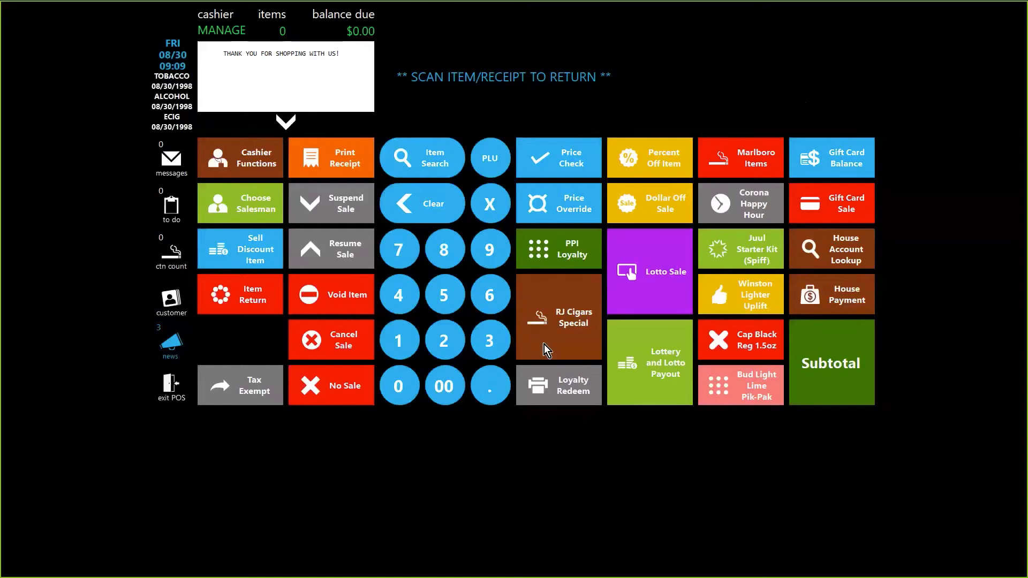
type("01230012130")
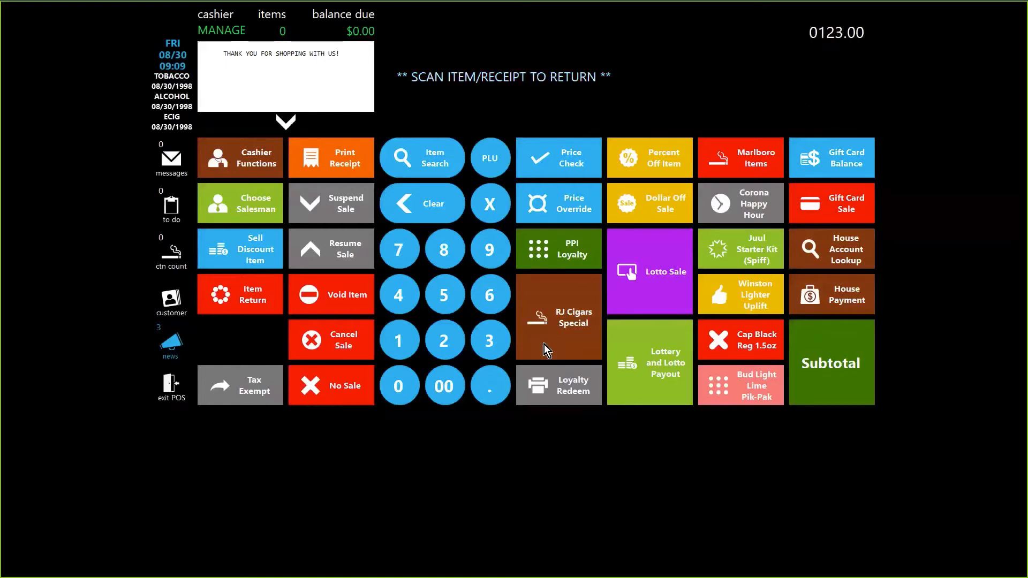
key("Return")
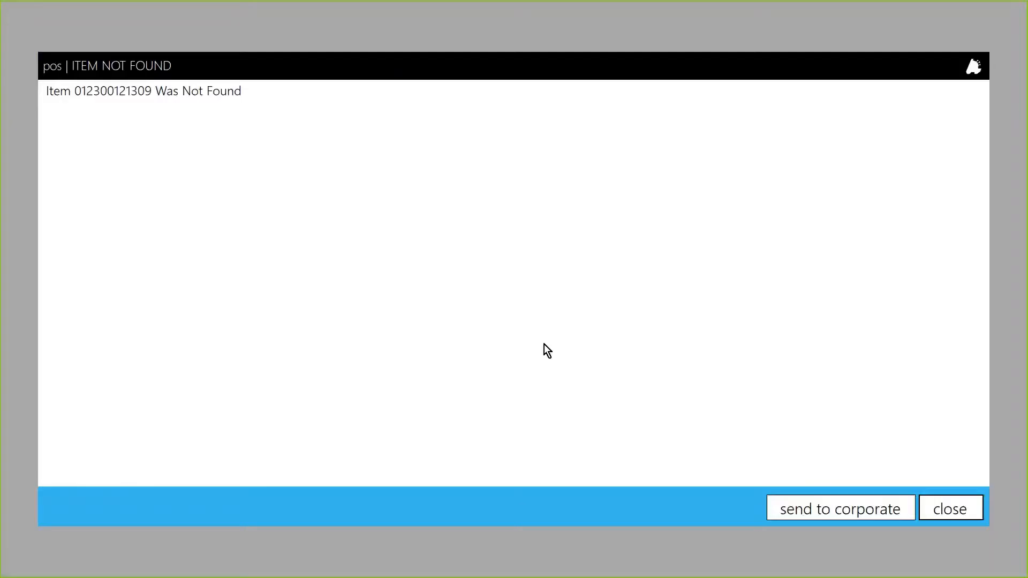
left_click(879, 496)
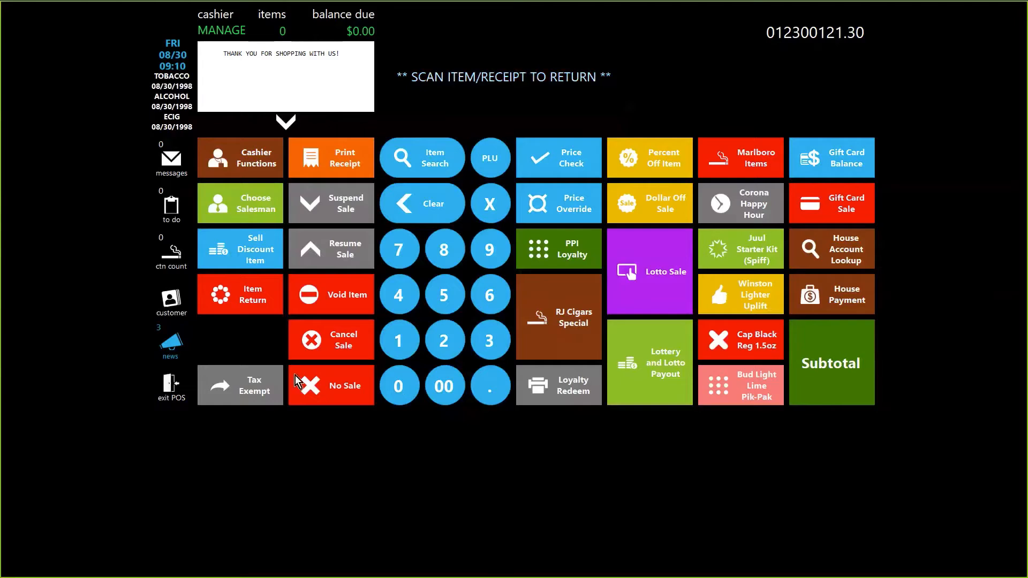
type("012300112130")
key("Return")
left_click(863, 345)
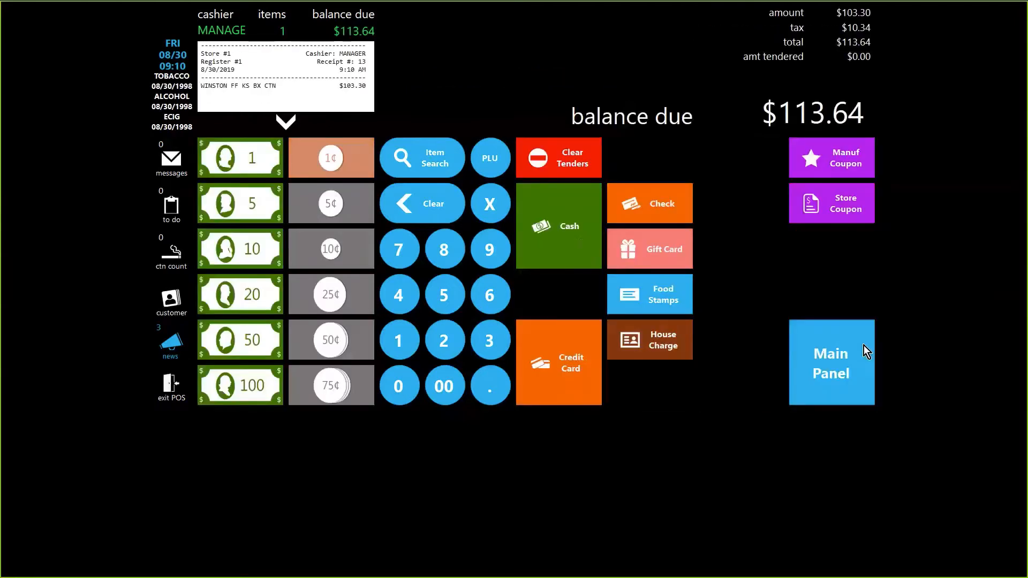
left_click(580, 241)
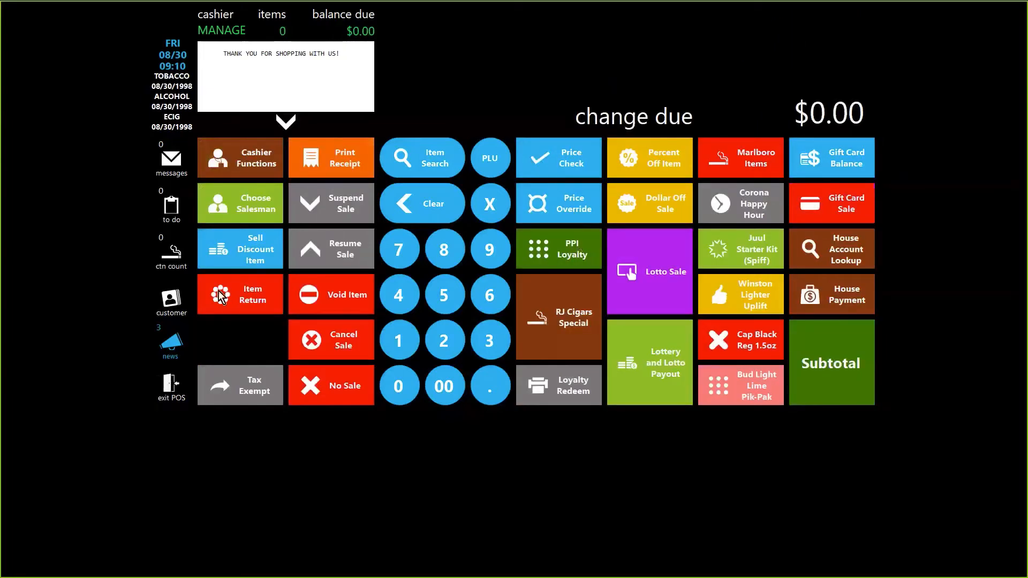
left_click(852, 355)
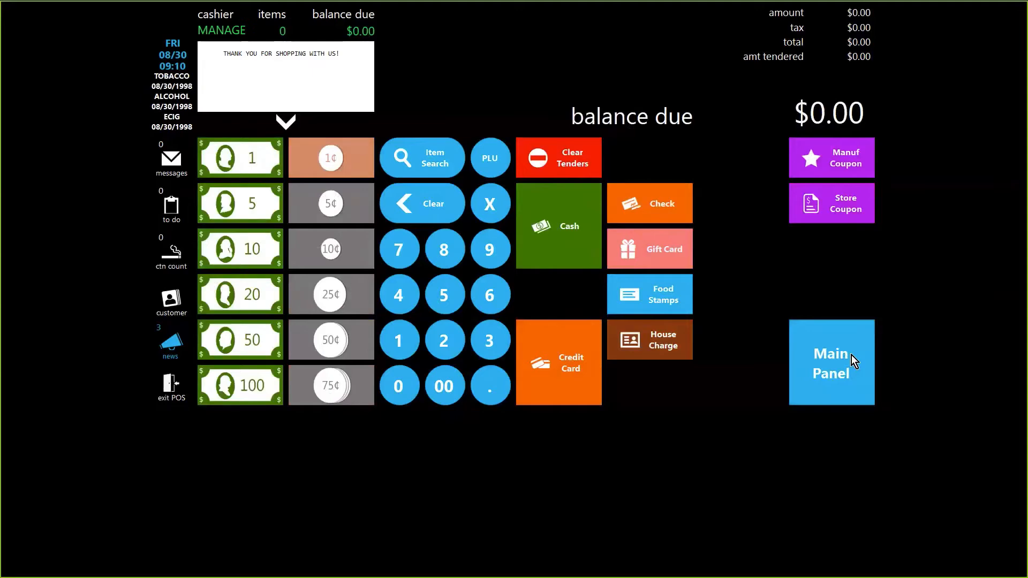
left_click(851, 355)
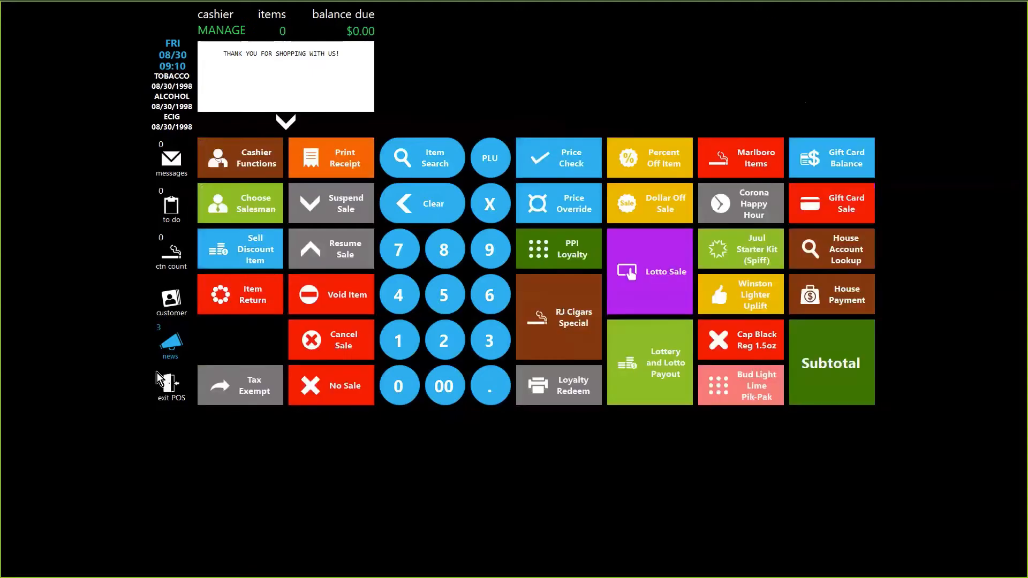
left_click(246, 296)
left_click(498, 339)
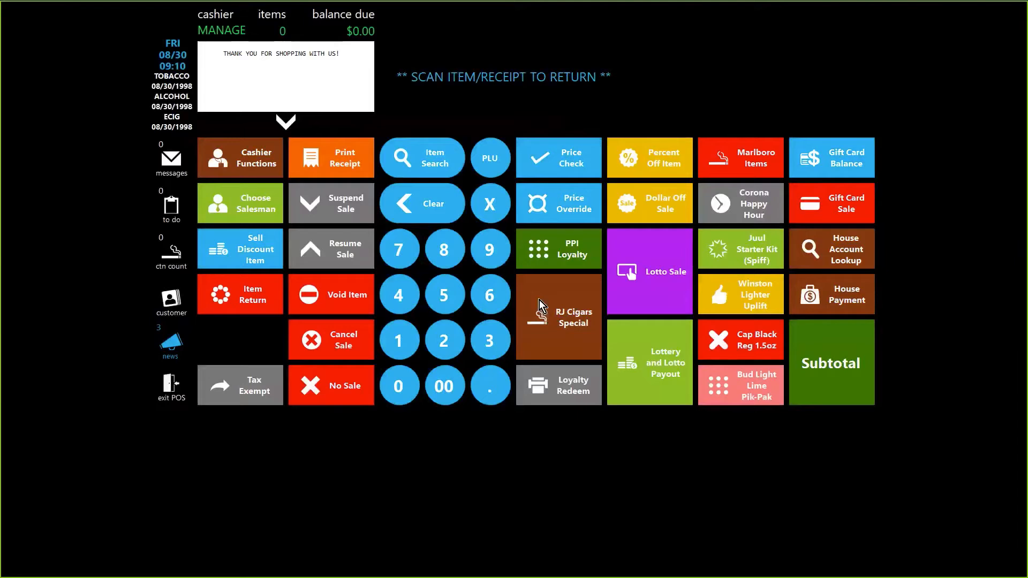
type("12300112")
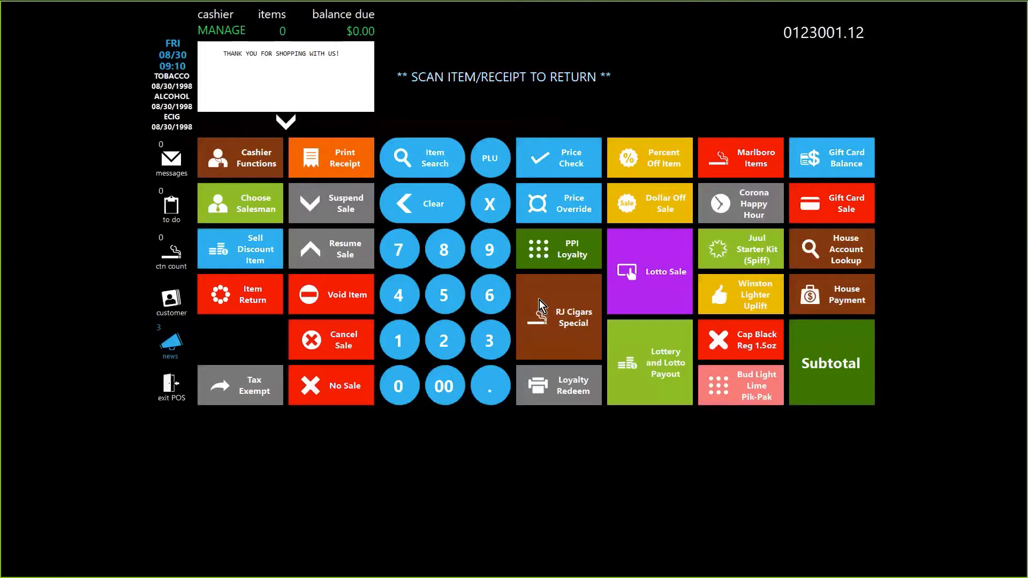
key("Return")
left_click(833, 353)
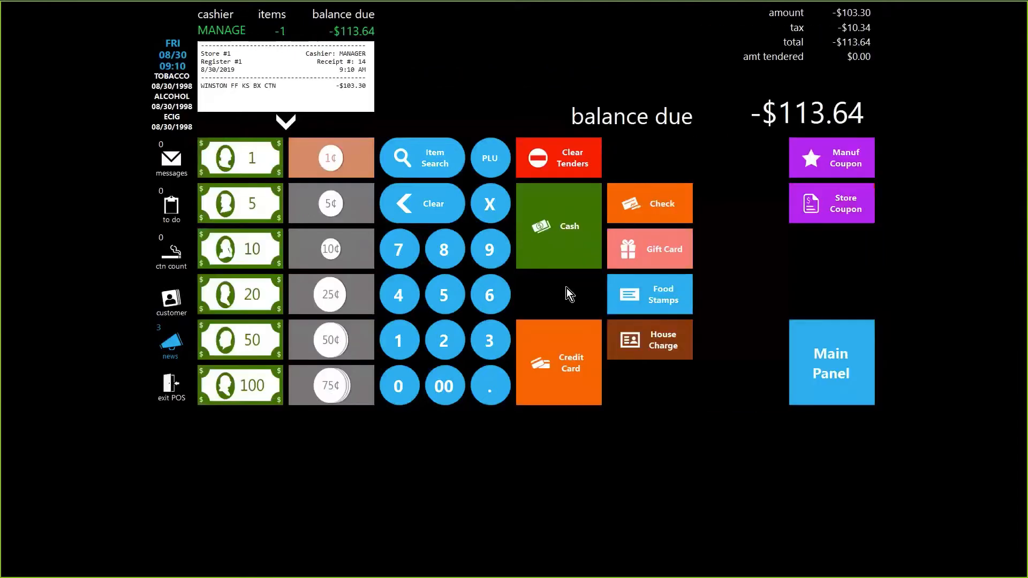
left_click(546, 223)
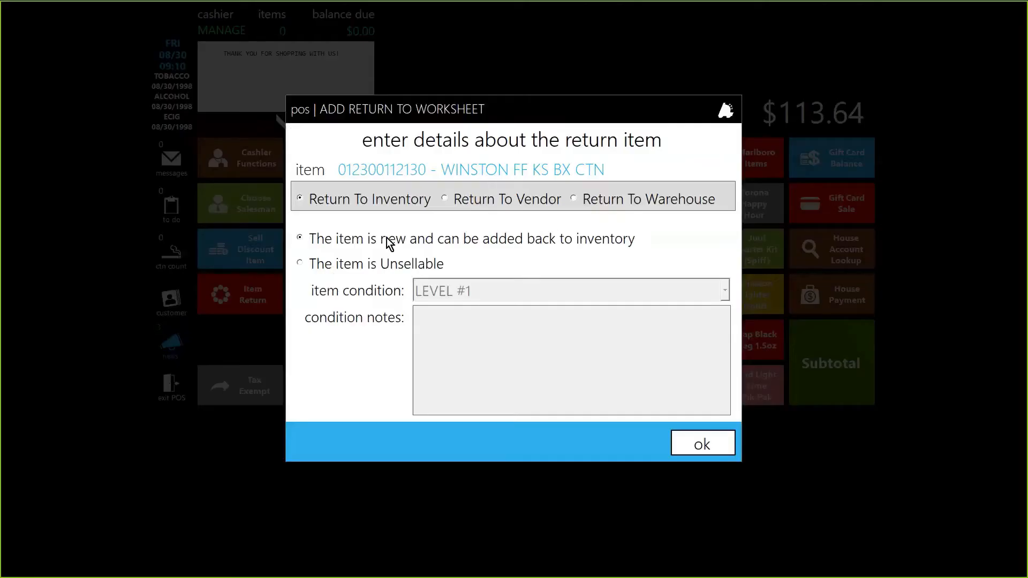
Record the returned carton as unsellable inventory in condition LEVEL #2 with the condition note "Damaged".
left_click(347, 271)
left_click(509, 295)
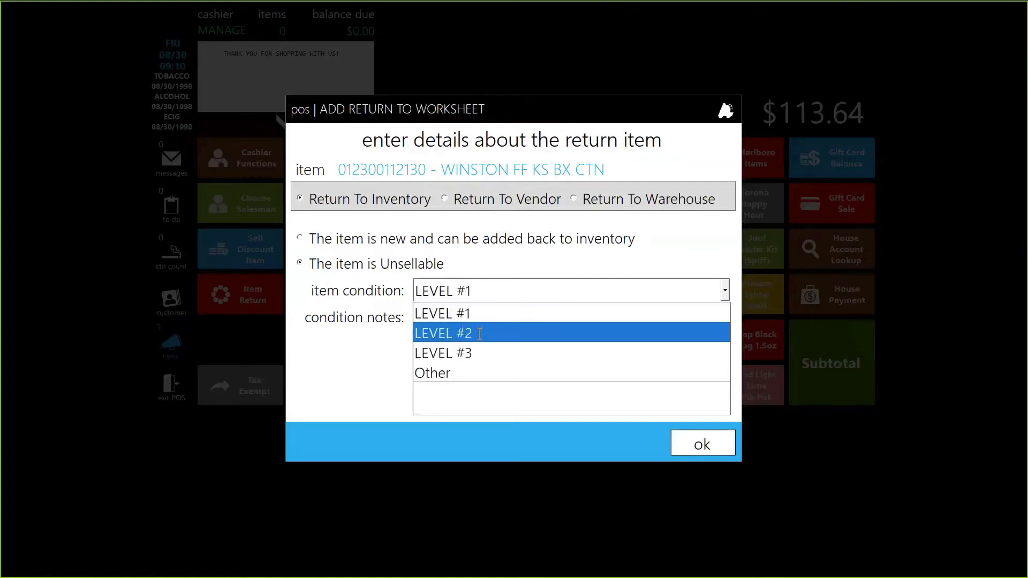
left_click(479, 335)
left_click(480, 335)
type("Damaged")
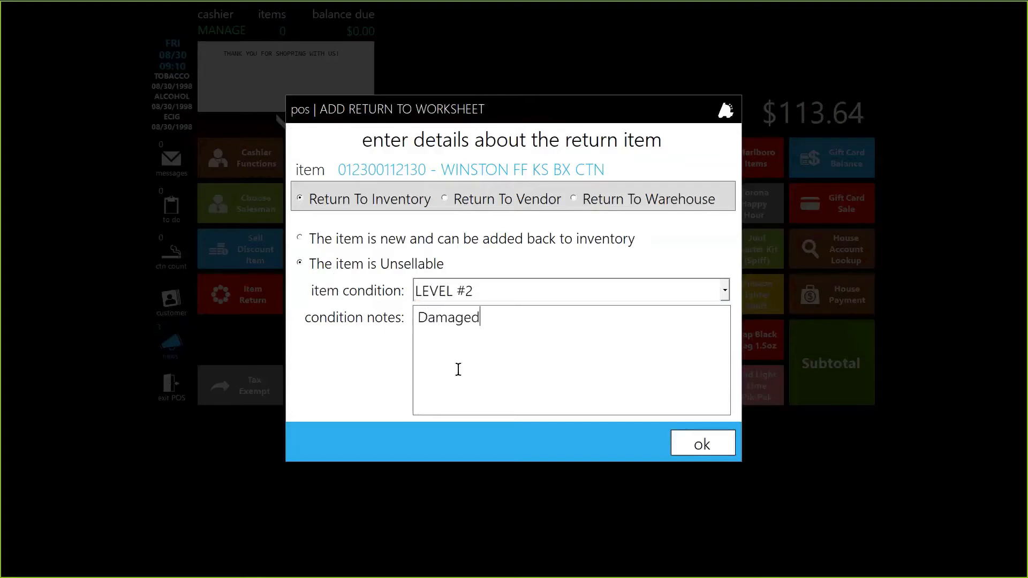
left_click(715, 448)
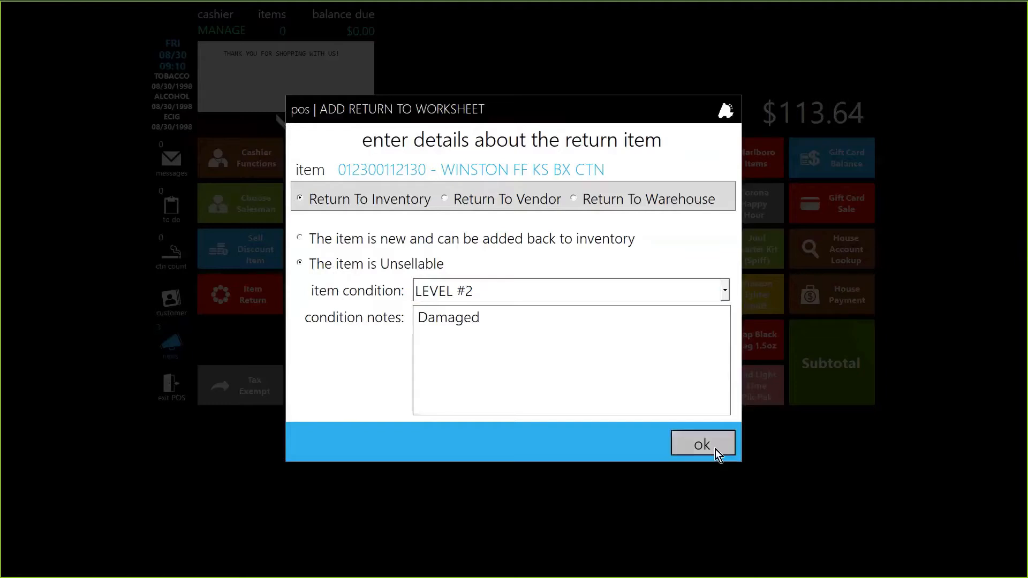
Switch to FasTrax Director and reload the pricebook's pending discount items.
key("alt+Tab")
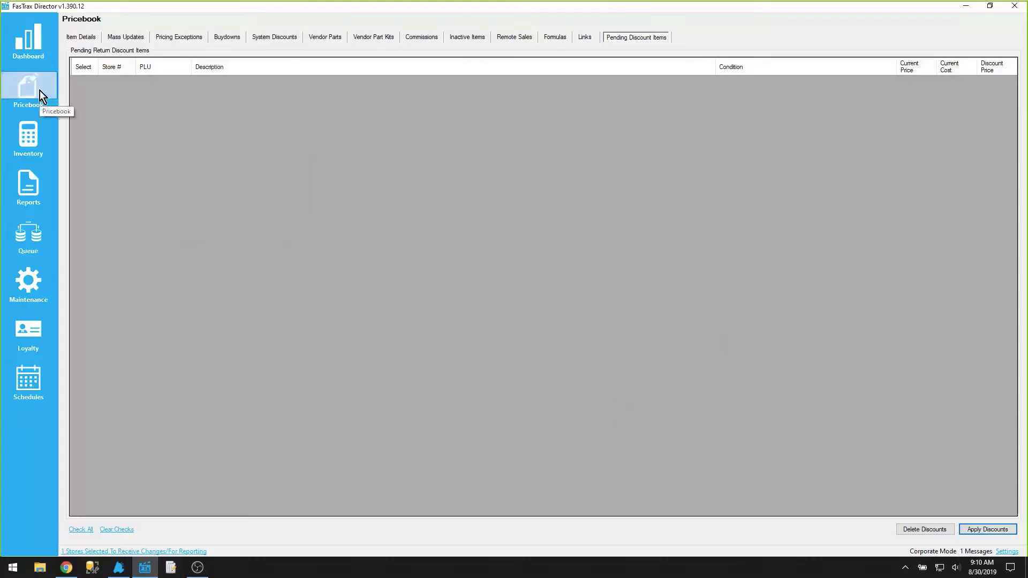
left_click(39, 92)
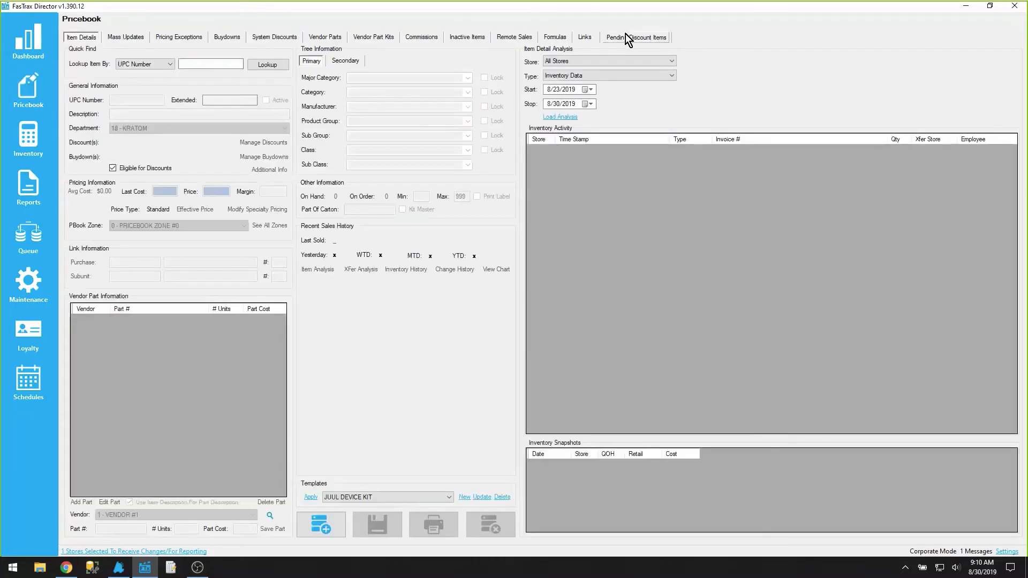
left_click(625, 36)
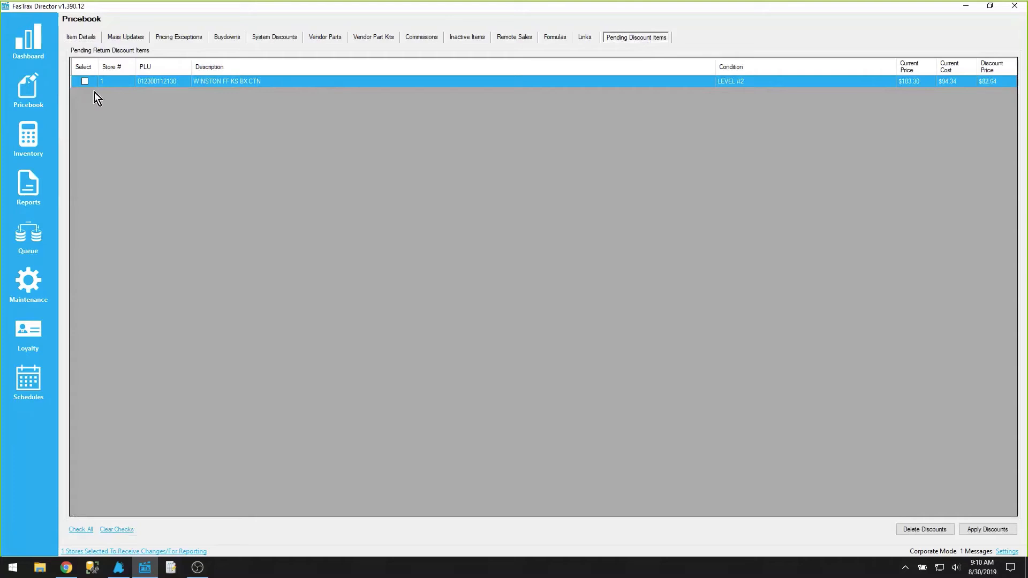
Set the discount price of the pending WINSTON FF KS BX CTN to $96.00 and apply the discount.
left_click(988, 81)
key("BackSpace")
key("BackSpace")
type("96")
key("BackSpace")
type("00")
left_click(994, 533)
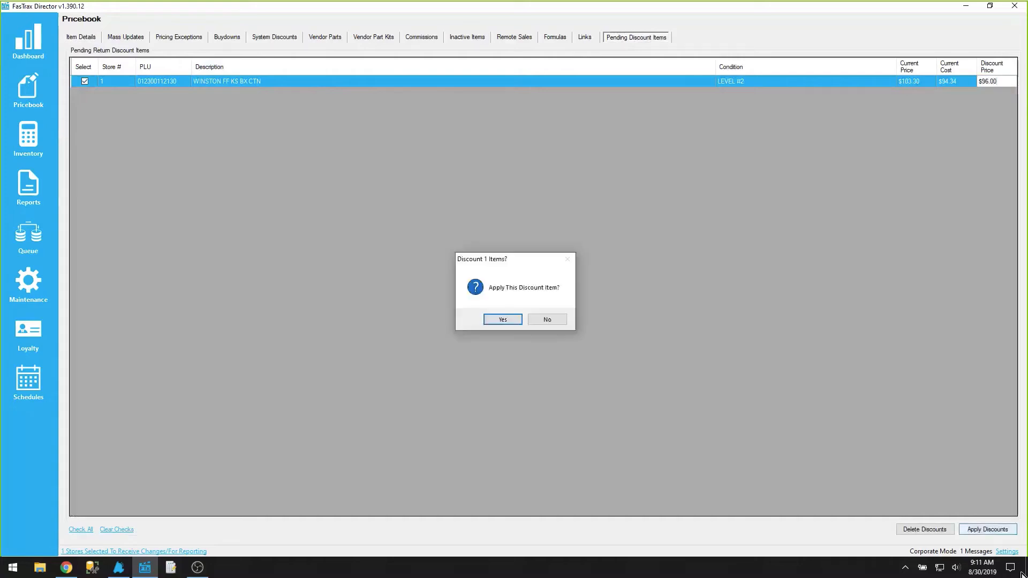
left_click(502, 317)
left_click(586, 317)
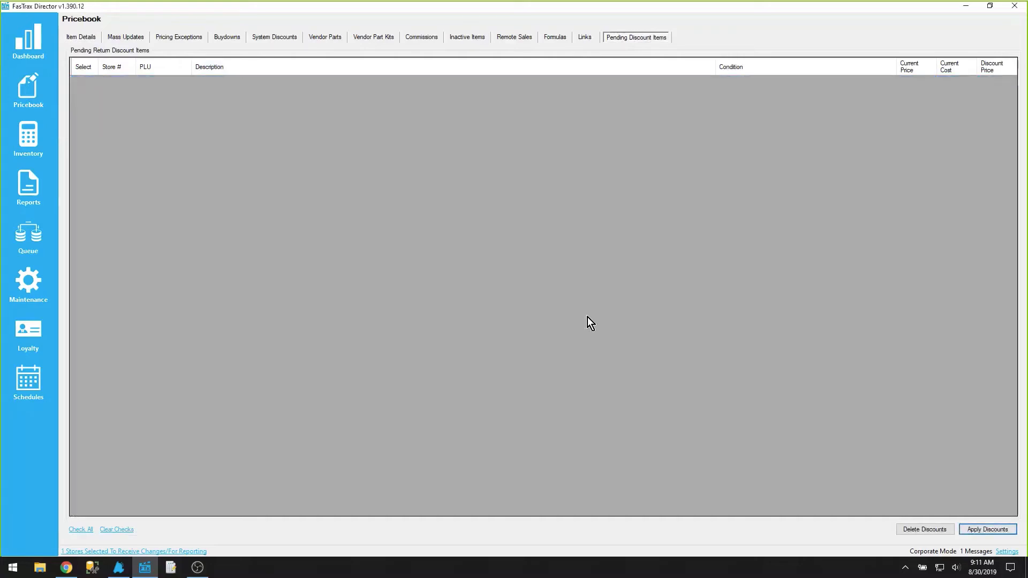
Switch to the POS, sell the WINSTON FF KS BX CTN as a discount item and tender the exact amount in cash.
left_click(119, 569)
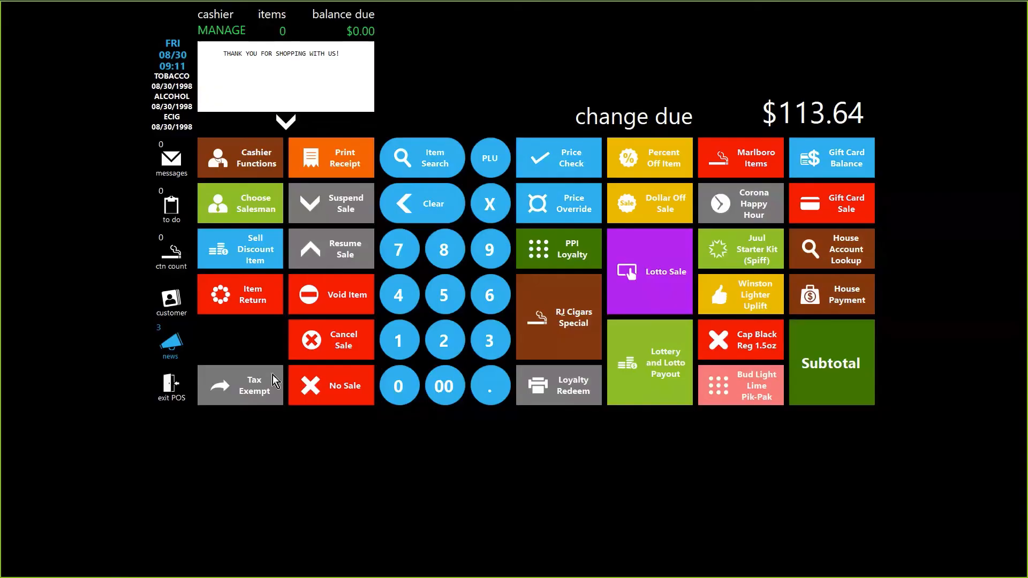
left_click(263, 252)
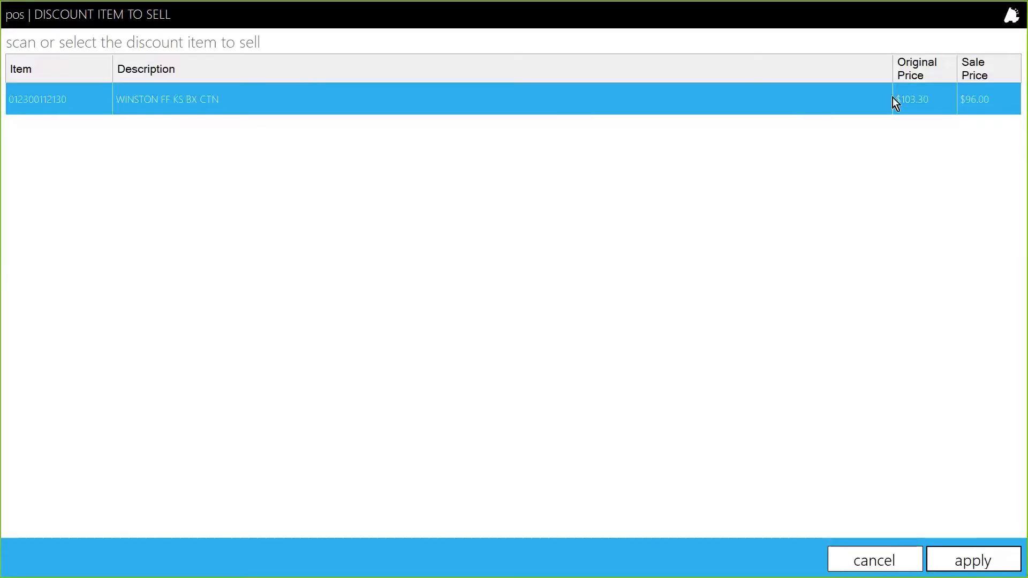
left_click(991, 552)
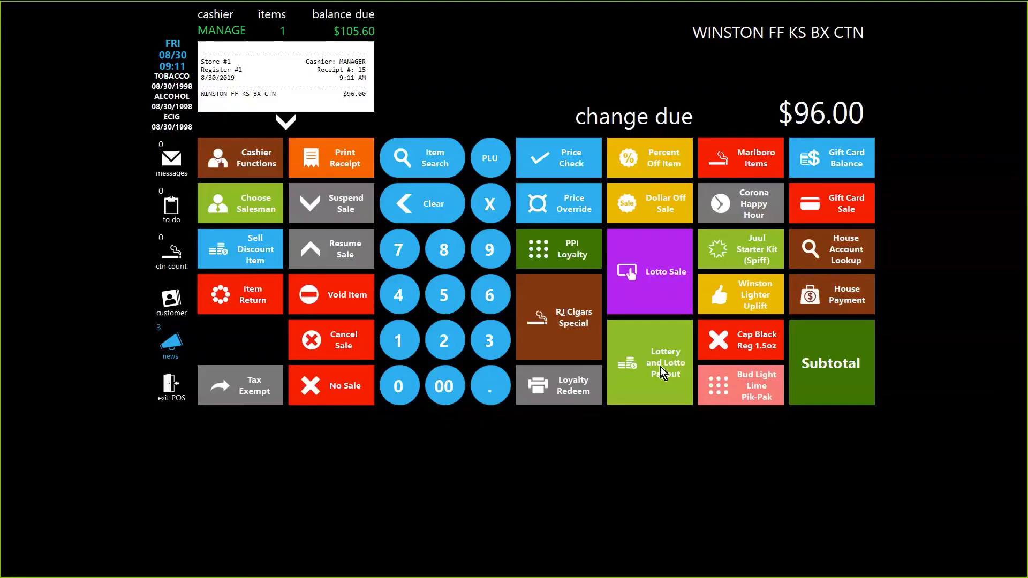
left_click(843, 360)
left_click(580, 235)
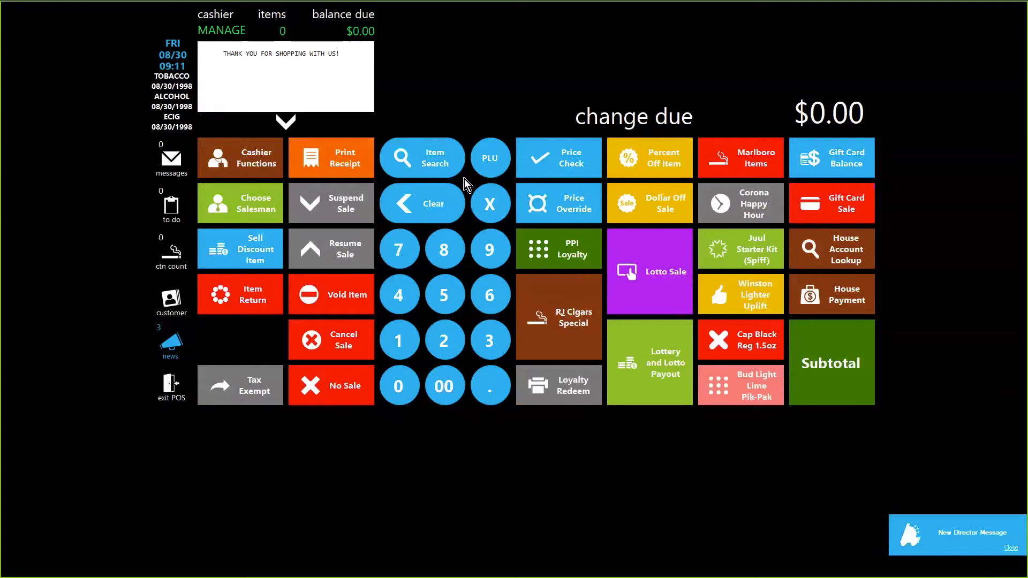
left_click(252, 294)
left_click(509, 341)
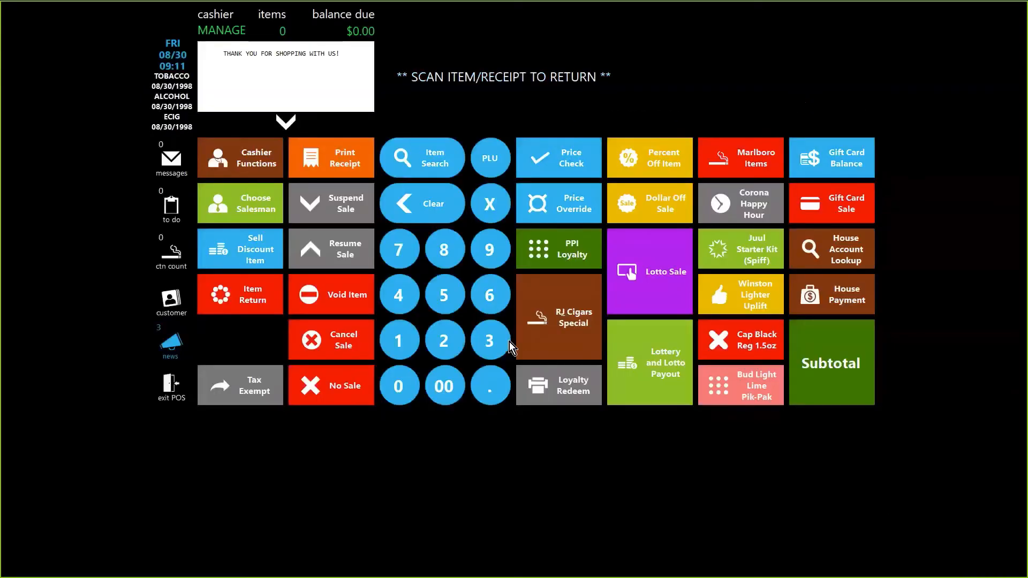
type("12300")
type("112130")
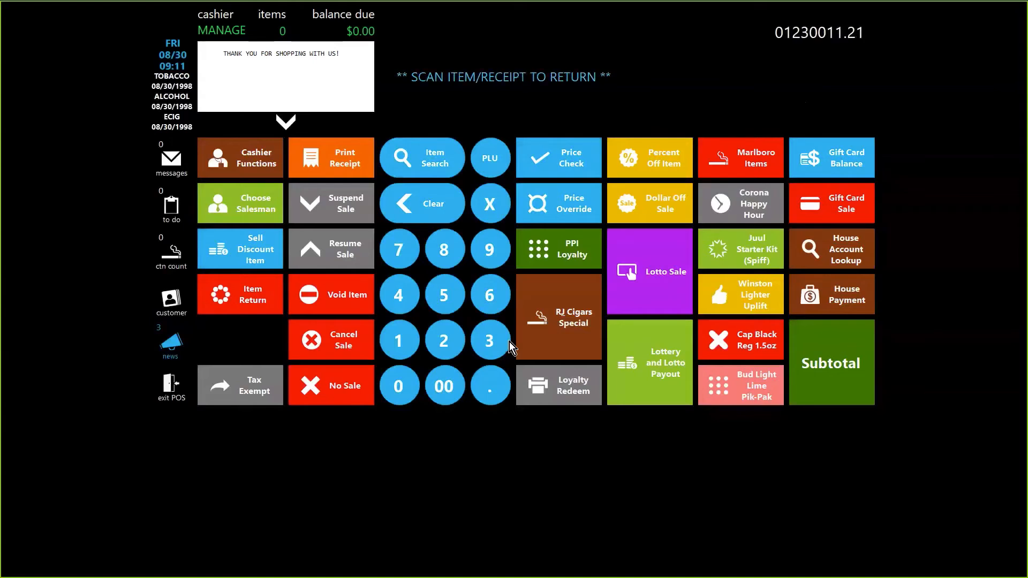
key("Return")
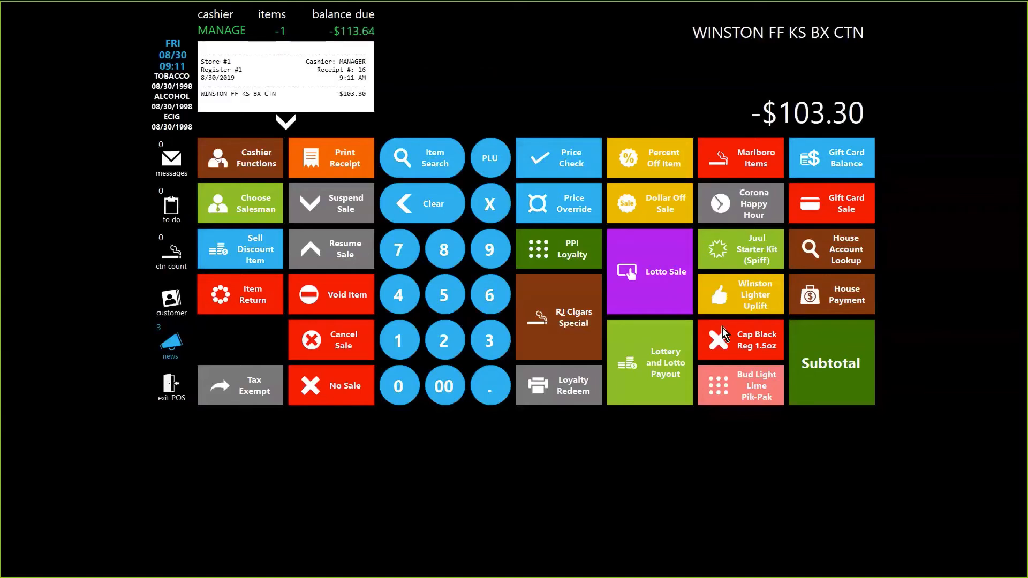
left_click(827, 360)
left_click(561, 215)
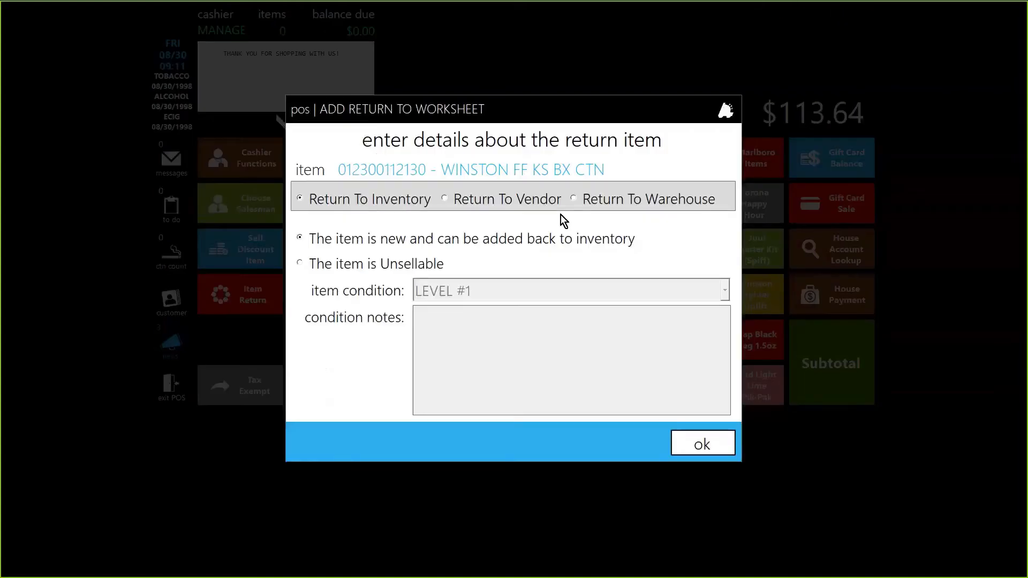
Assign the returned carton to a vendor return for 1 - VENDOR #1 with the note REASON #1 and add it to the worksheet.
left_click(496, 199)
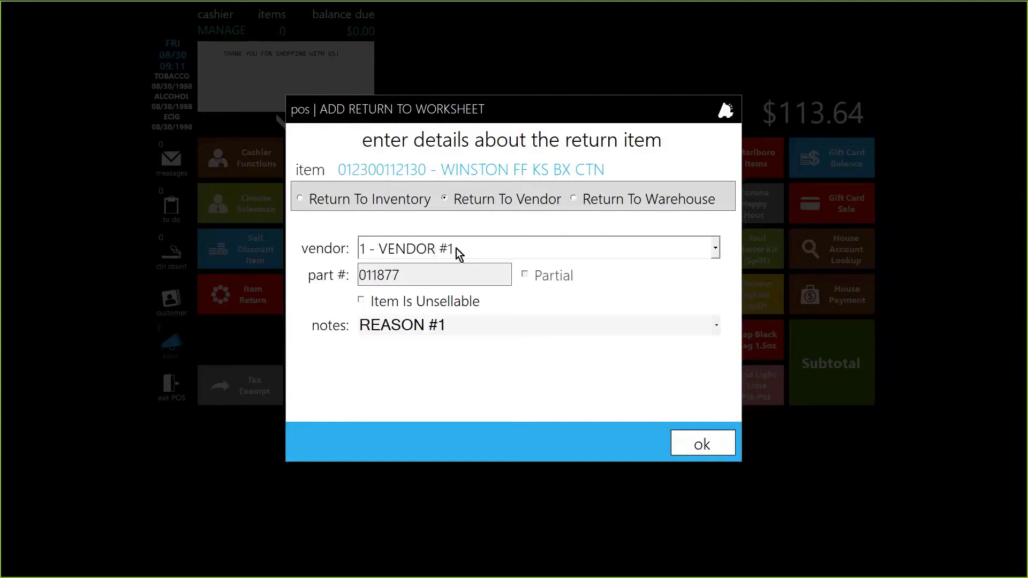
left_click_drag(408, 273, 345, 278)
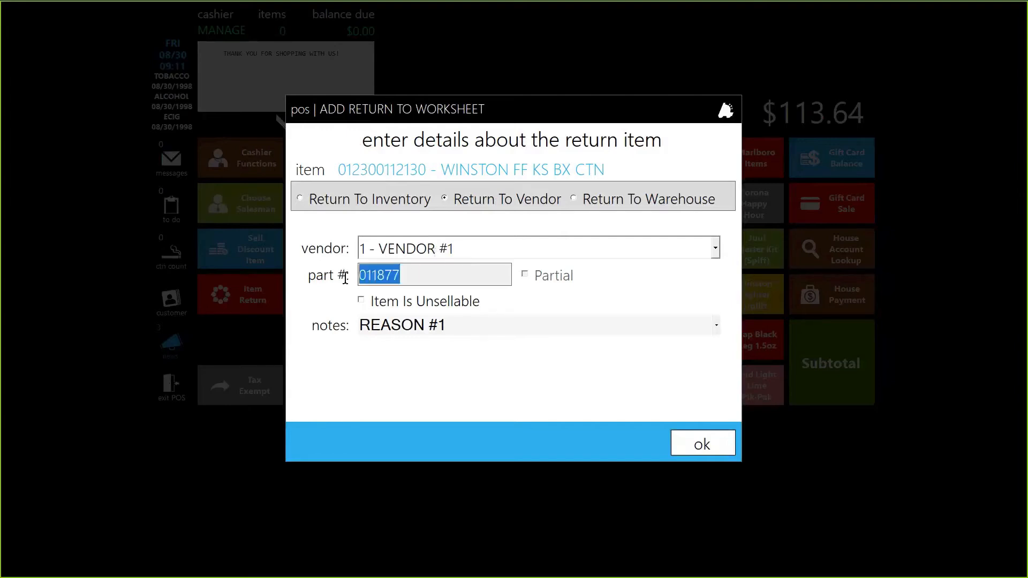
left_click(409, 274)
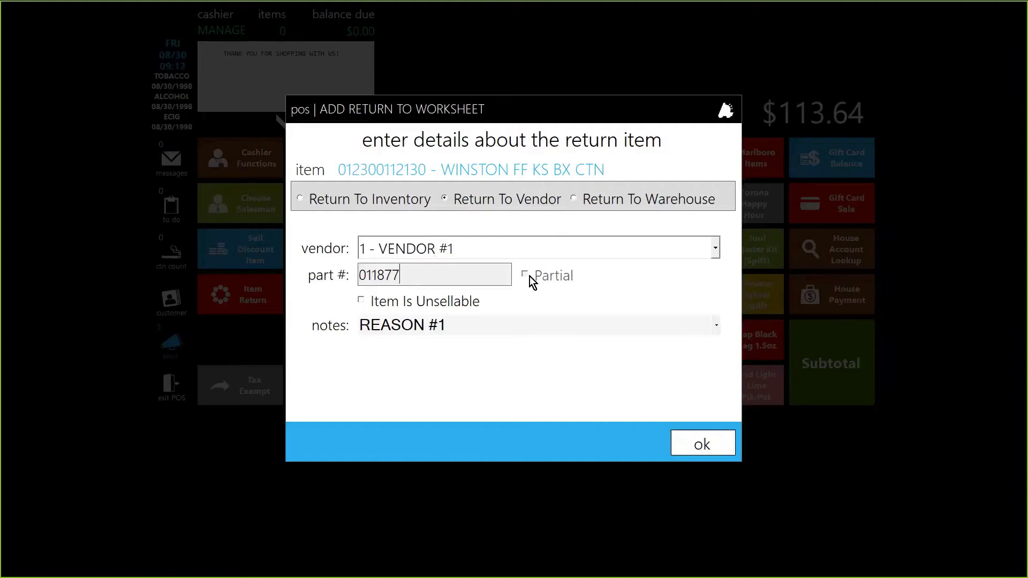
left_click(362, 301)
left_click(716, 328)
left_click(716, 328)
double_click(361, 300)
left_click(707, 444)
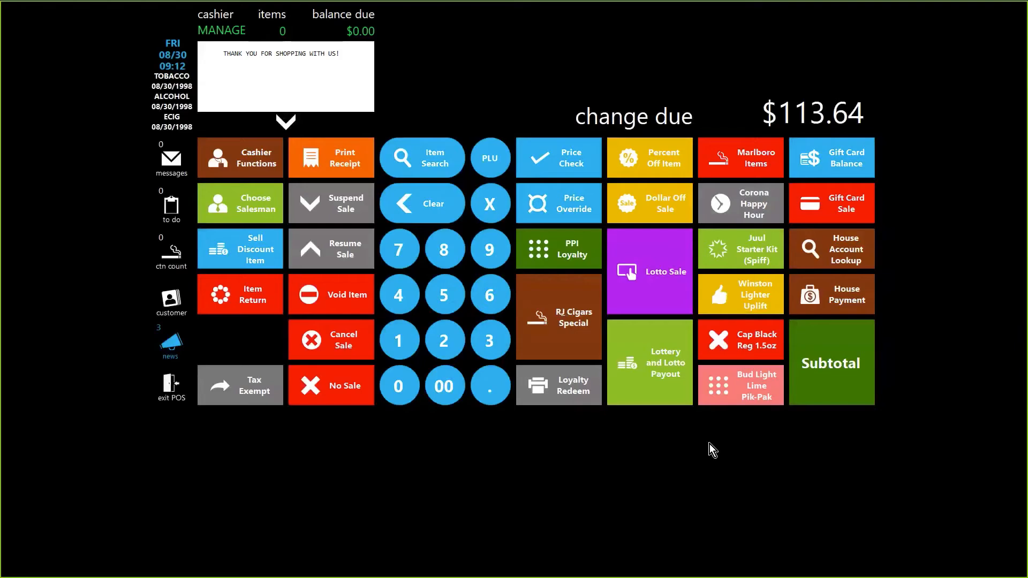
Exit the register and open the unsent 1 - VENDOR #1 worksheet from the inventory worksheets.
left_click(178, 381)
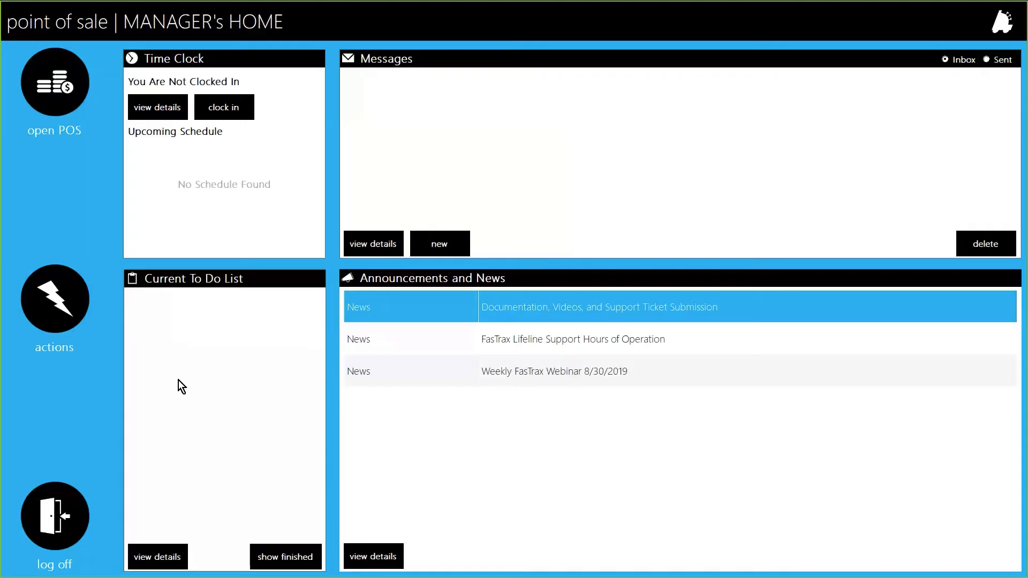
left_click(62, 290)
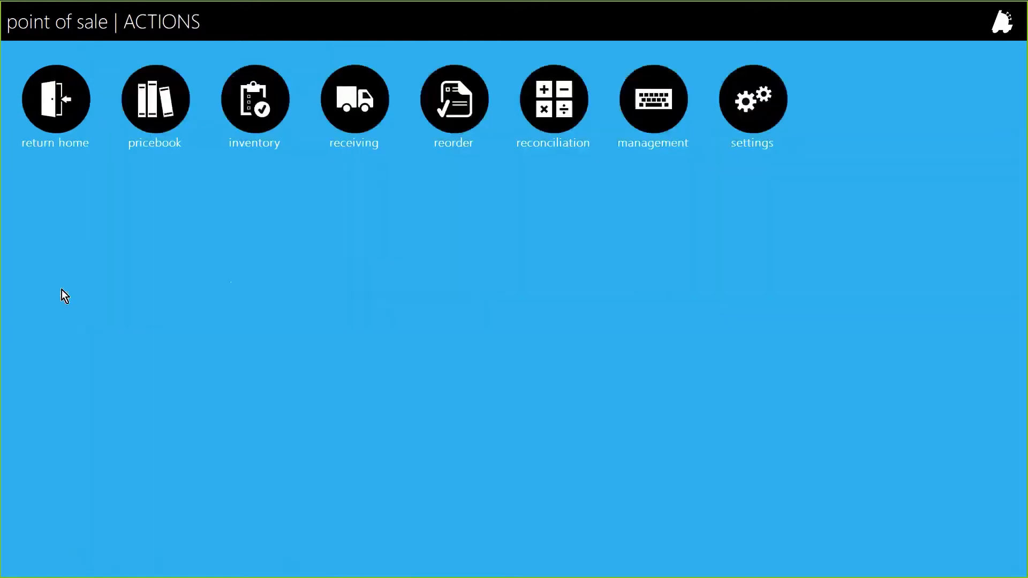
left_click(272, 101)
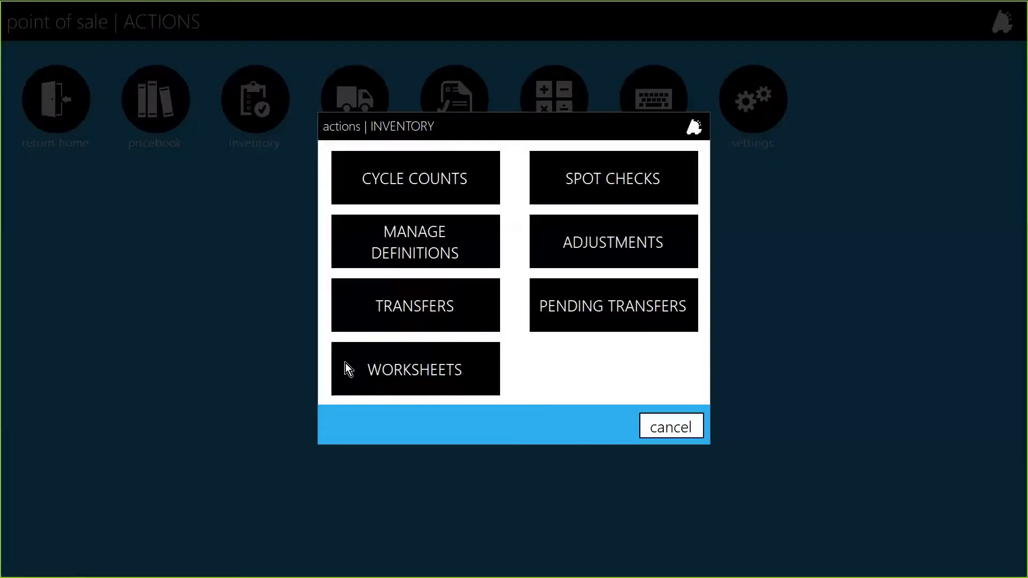
left_click(432, 362)
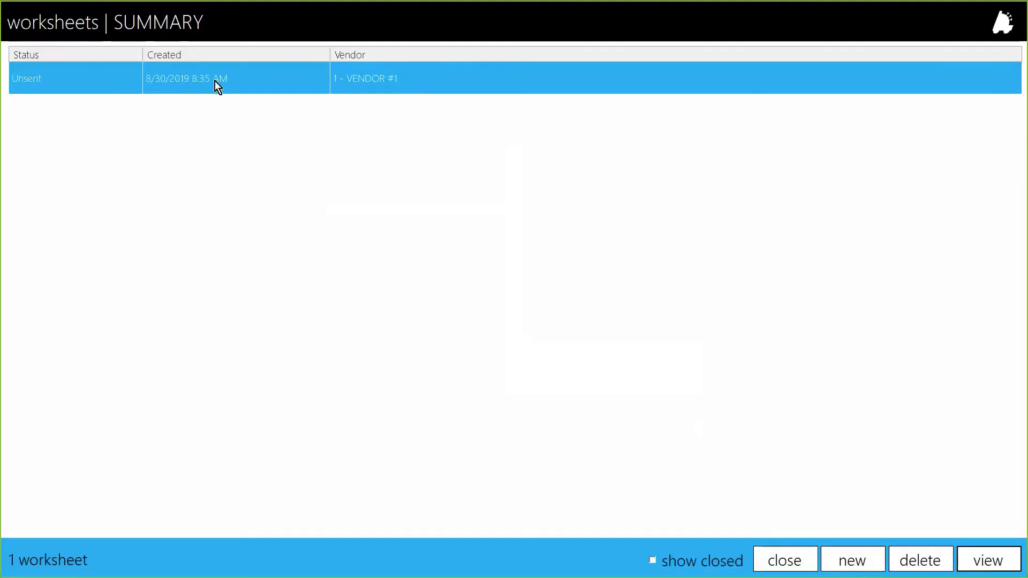
left_click(983, 557)
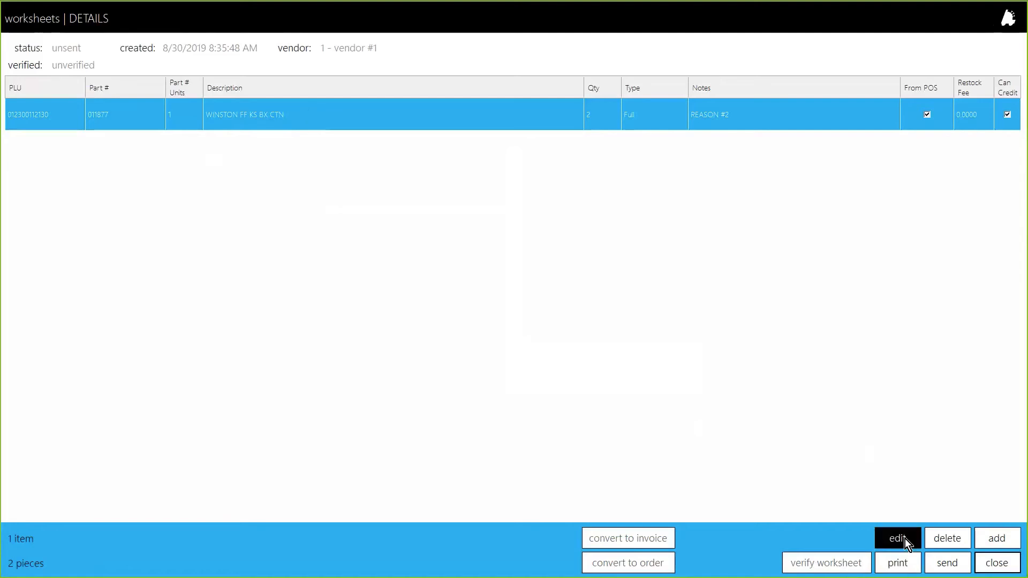
Append a return quantity of 2 to the WINSTON FF KS BX CTN worksheet item, save it and close the worksheet.
left_click(895, 529)
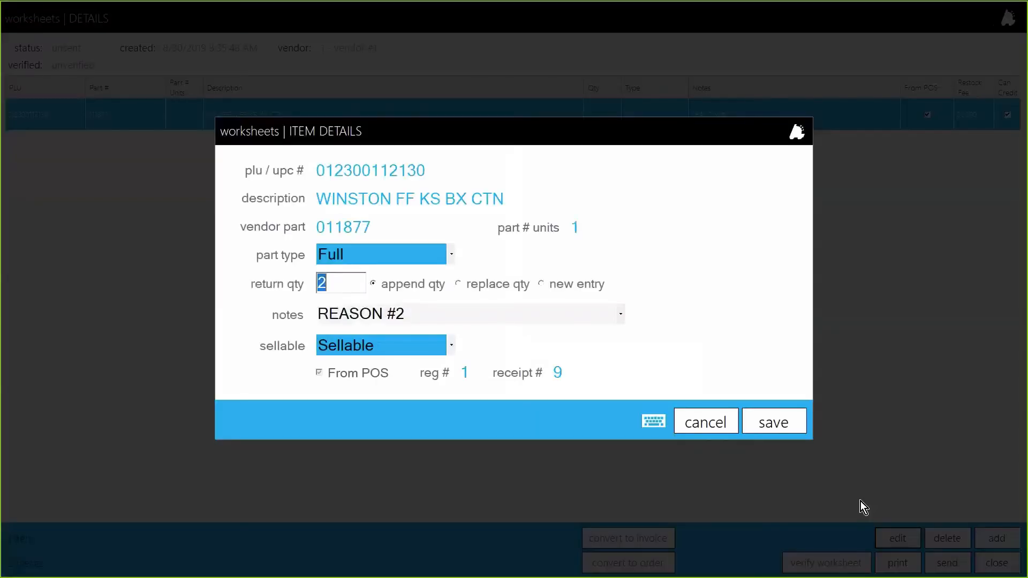
left_click(386, 254)
left_click(451, 255)
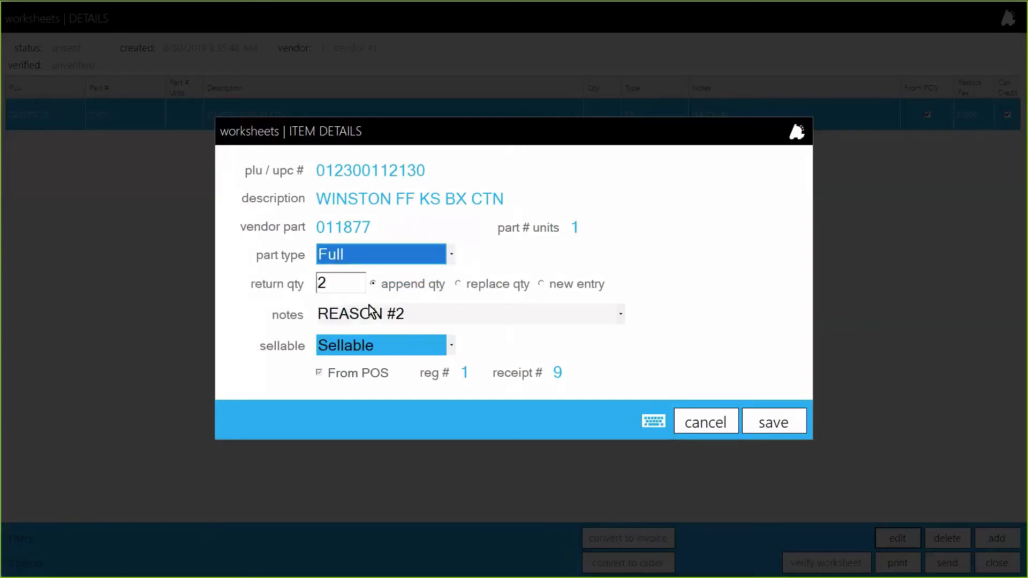
left_click(341, 283)
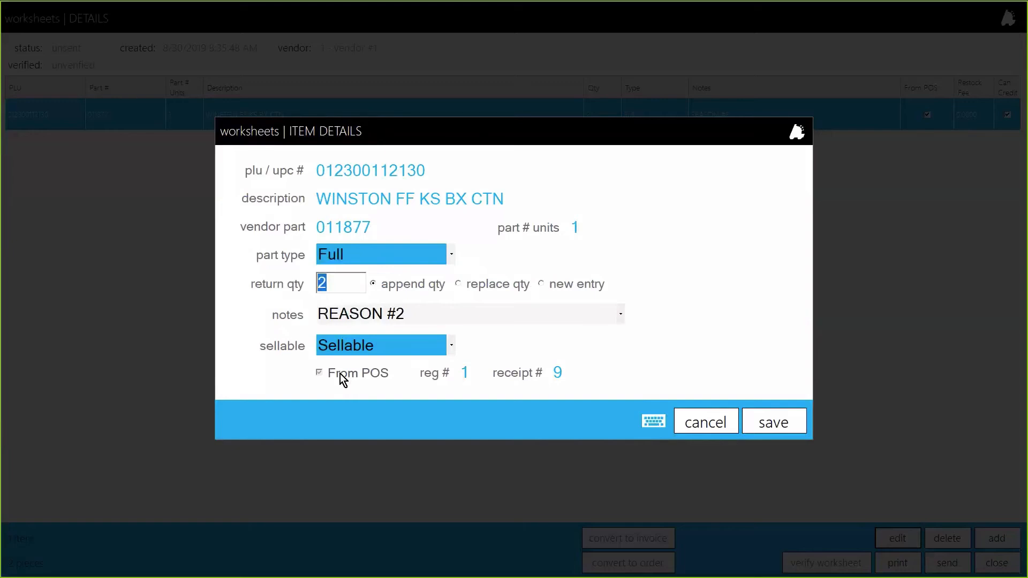
left_click(785, 423)
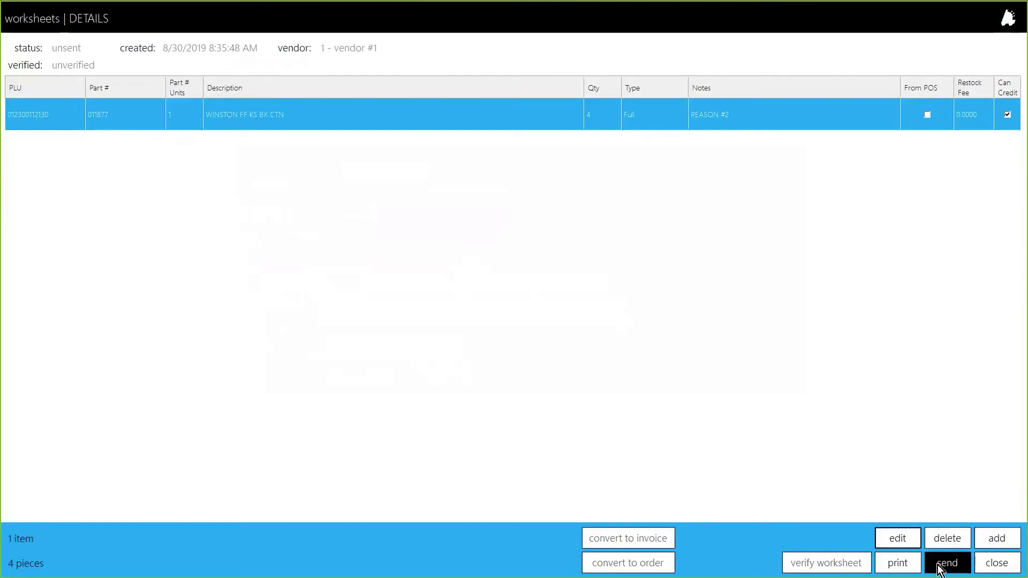
left_click(992, 561)
Switch to FasTrax Director and review the items in the store 1 vendor return worksheet for VENDOR #1.
key("alt+Tab")
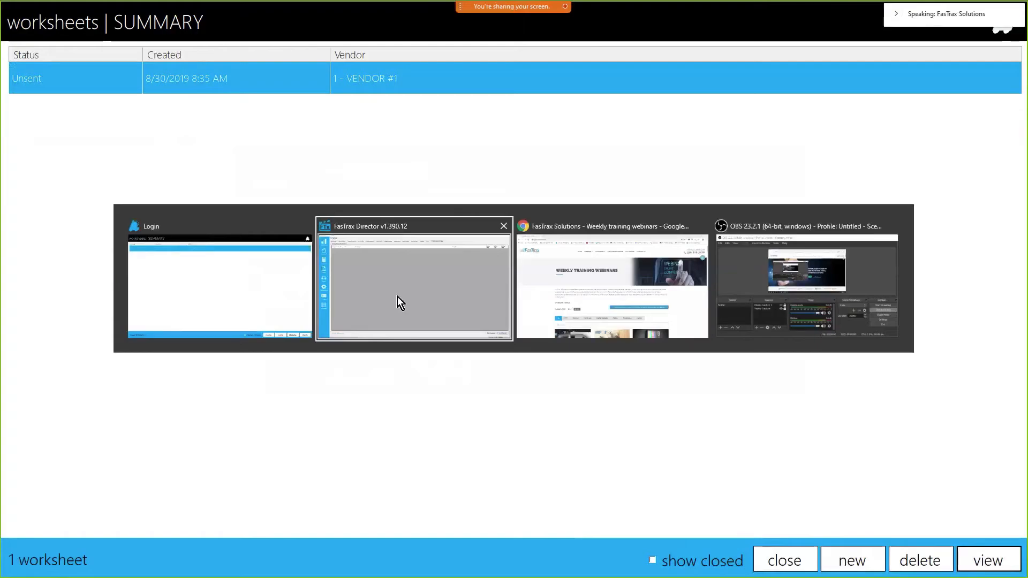
left_click(398, 297)
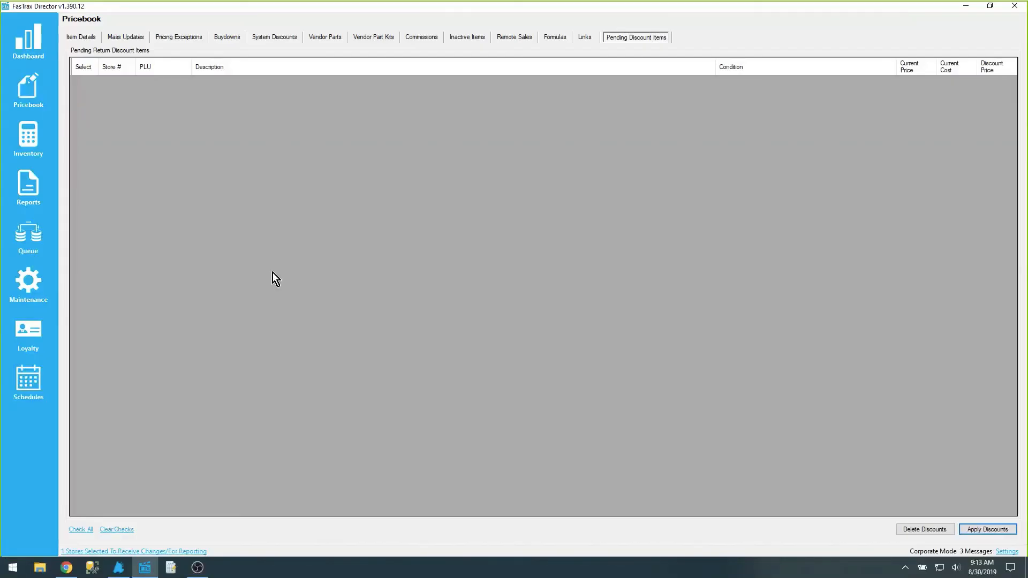
left_click(40, 44)
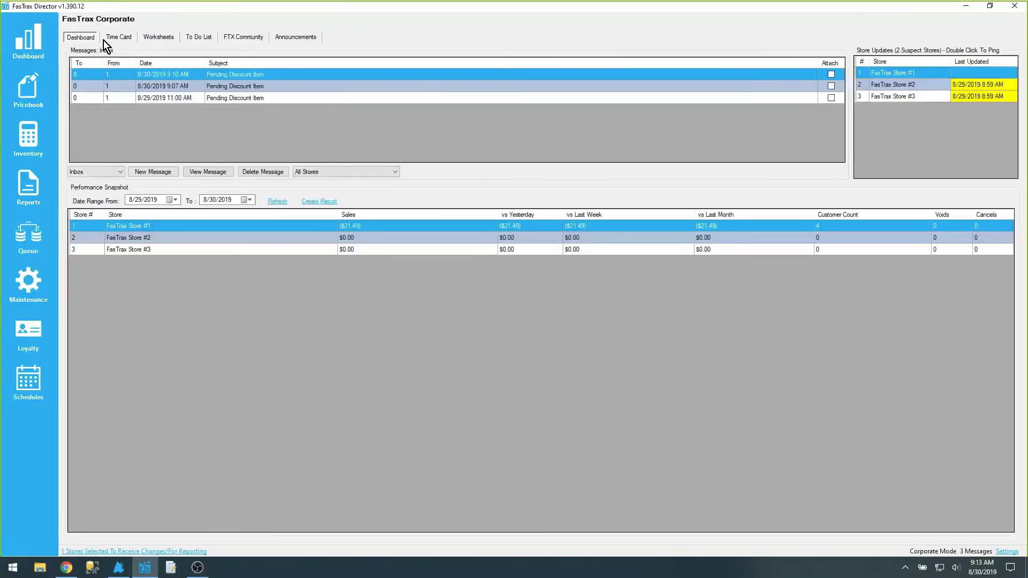
left_click(165, 37)
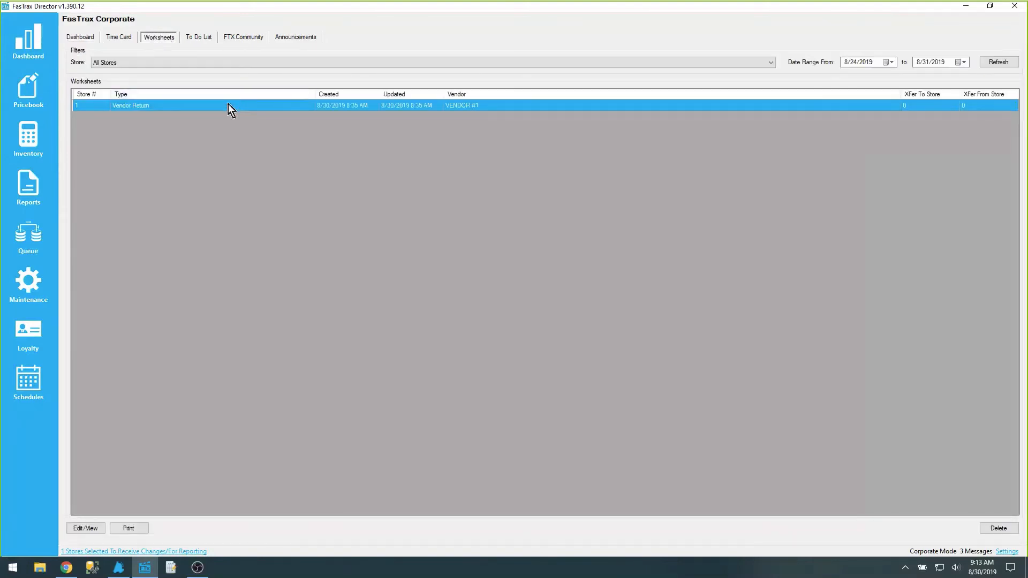
double_click(418, 105)
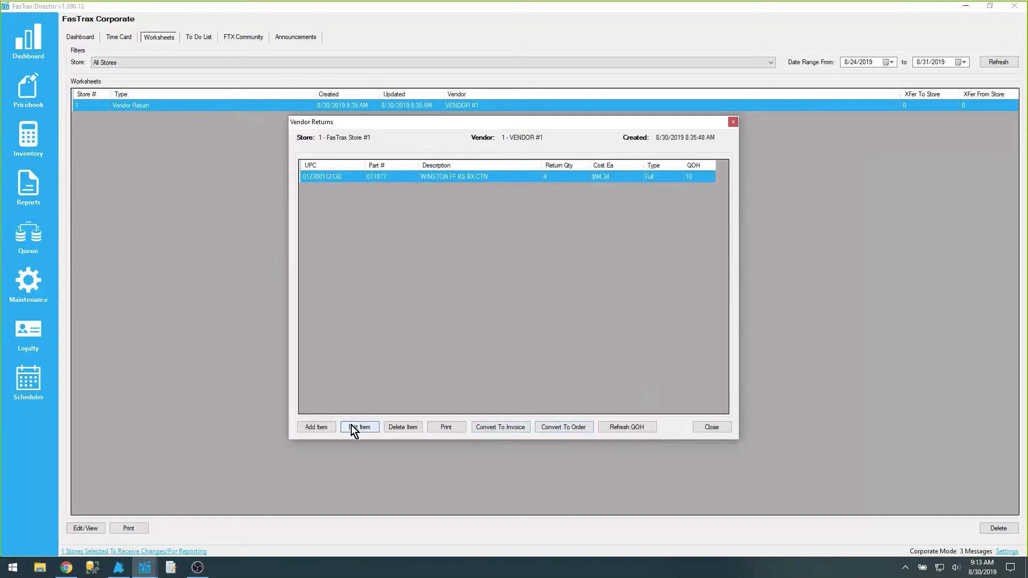
left_click(726, 429)
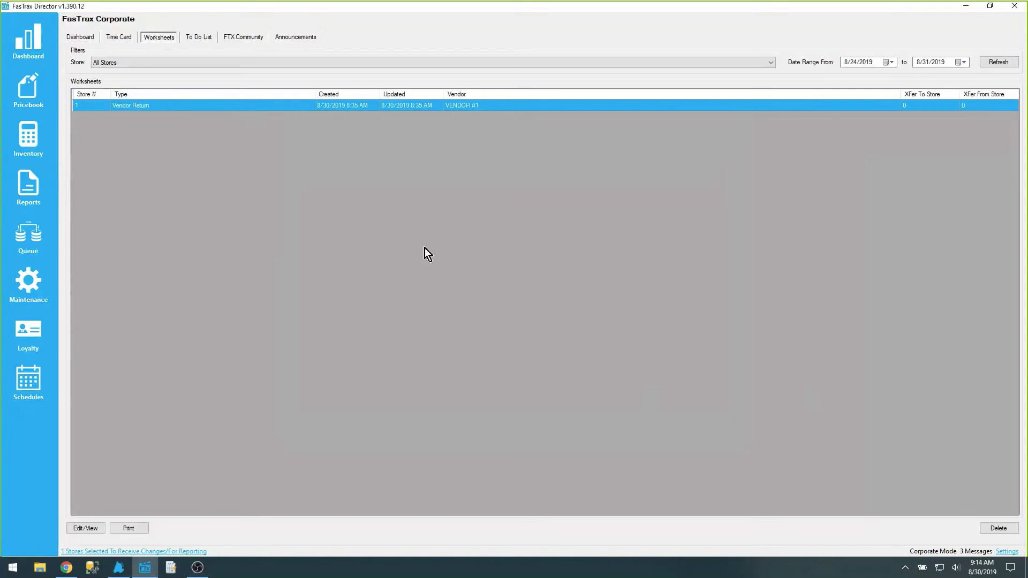
Convert the VENDOR #1 vendor return worksheet into an order.
double_click(291, 104)
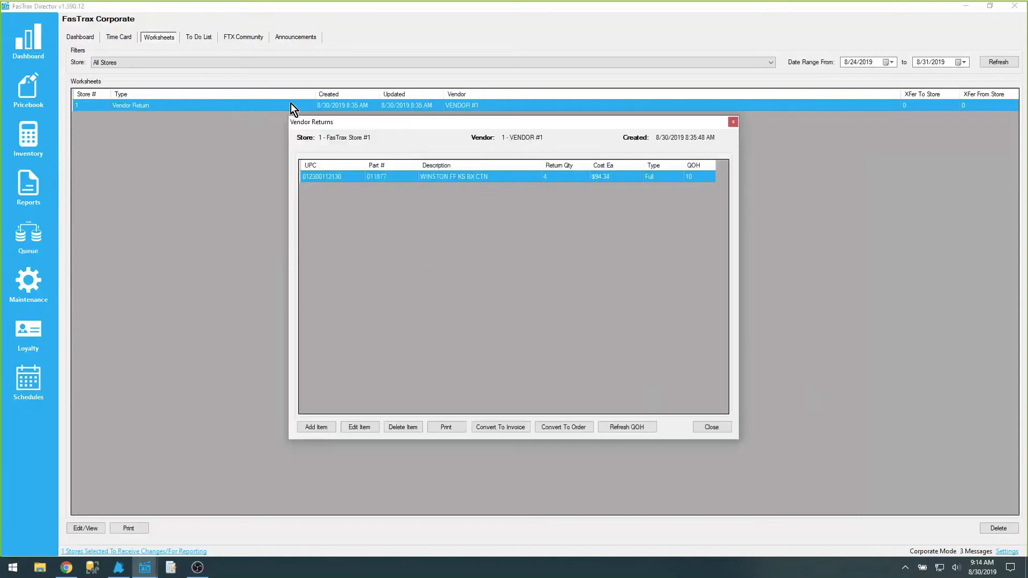
left_click(555, 426)
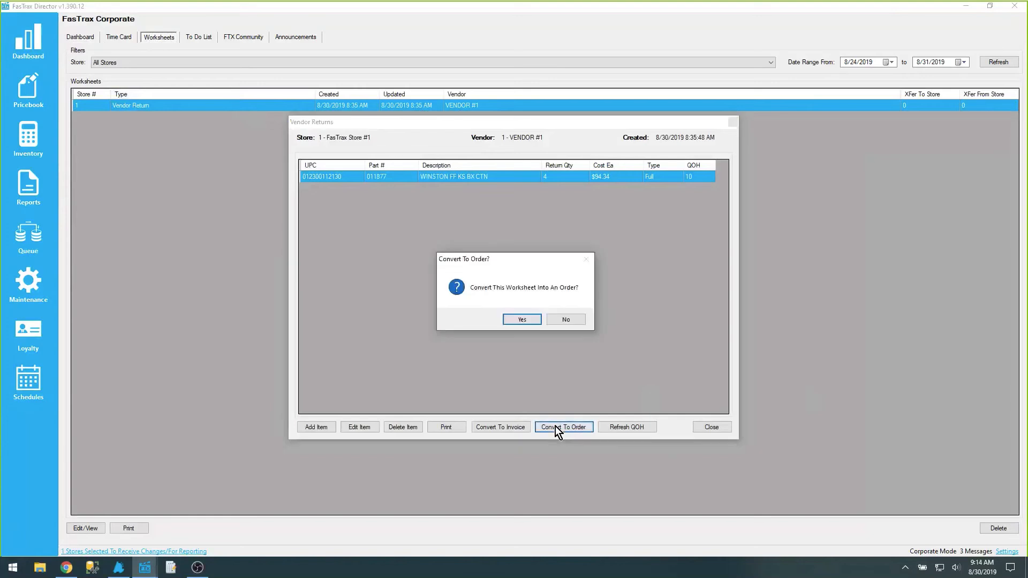
left_click(519, 320)
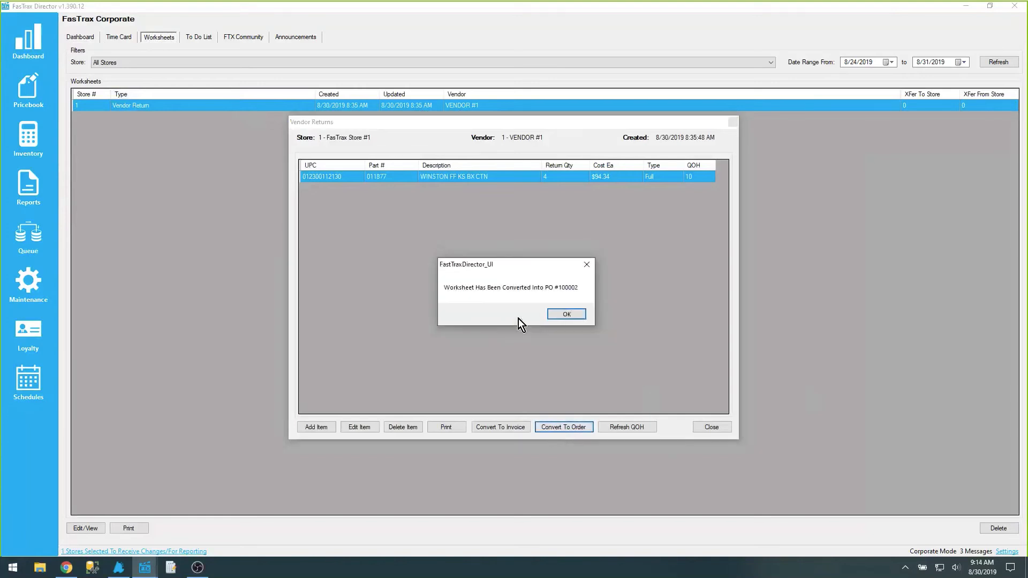
left_click(565, 316)
Examine the newly converted VENDOR #1 order among the previous reorder orders, including its item details and EDI options.
left_click(29, 136)
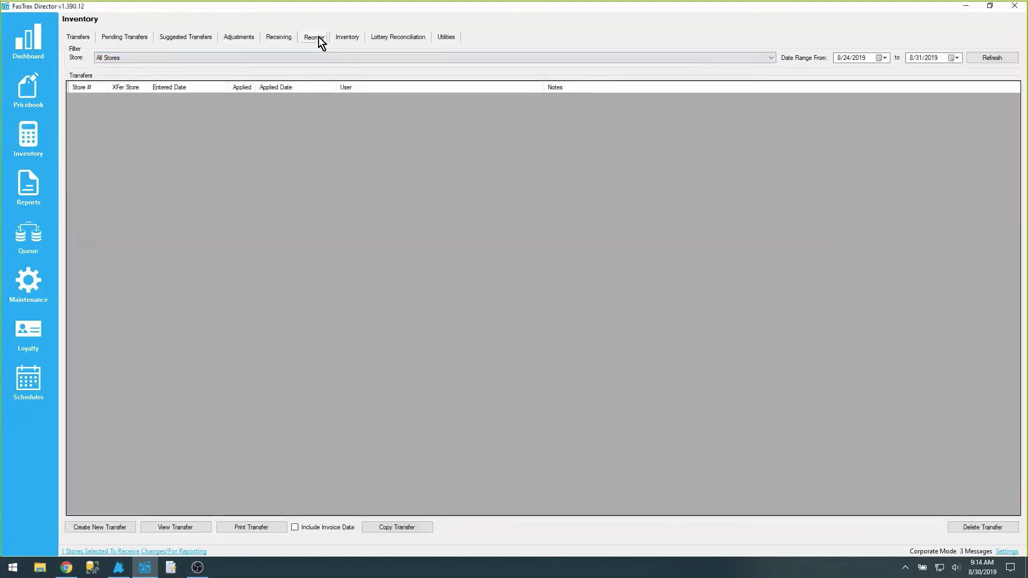
left_click(316, 39)
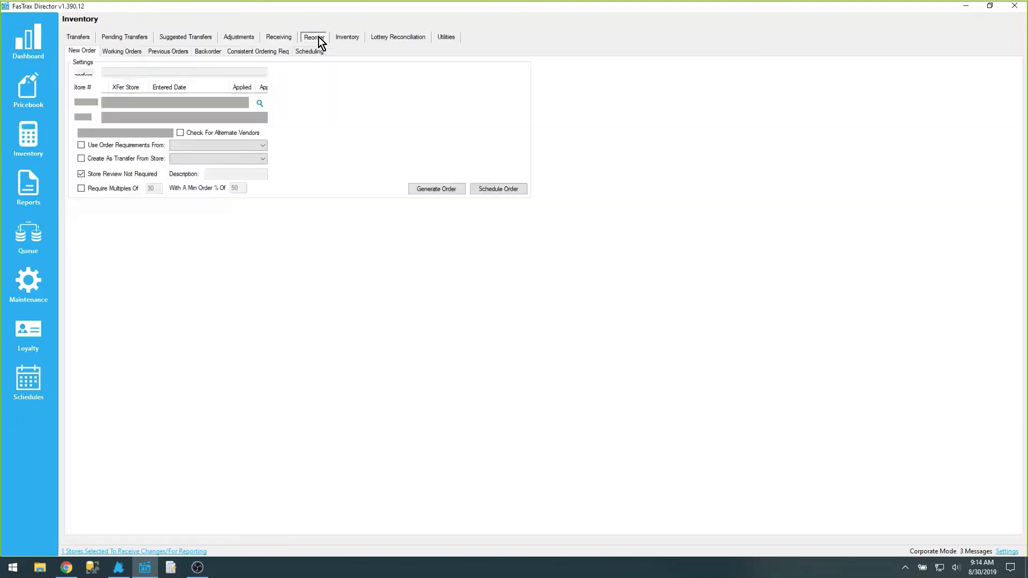
left_click(159, 52)
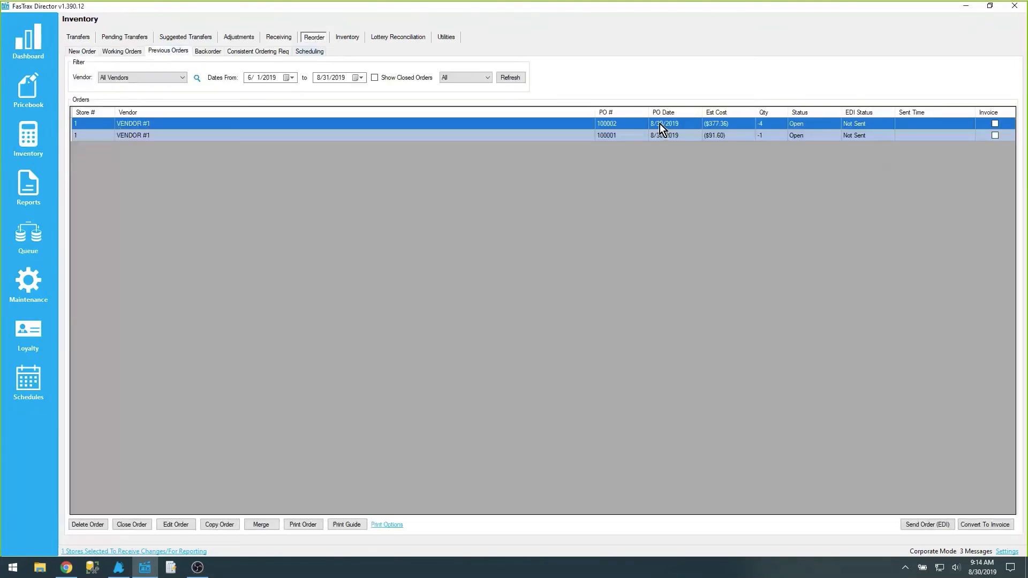
double_click(659, 123)
left_click(538, 322)
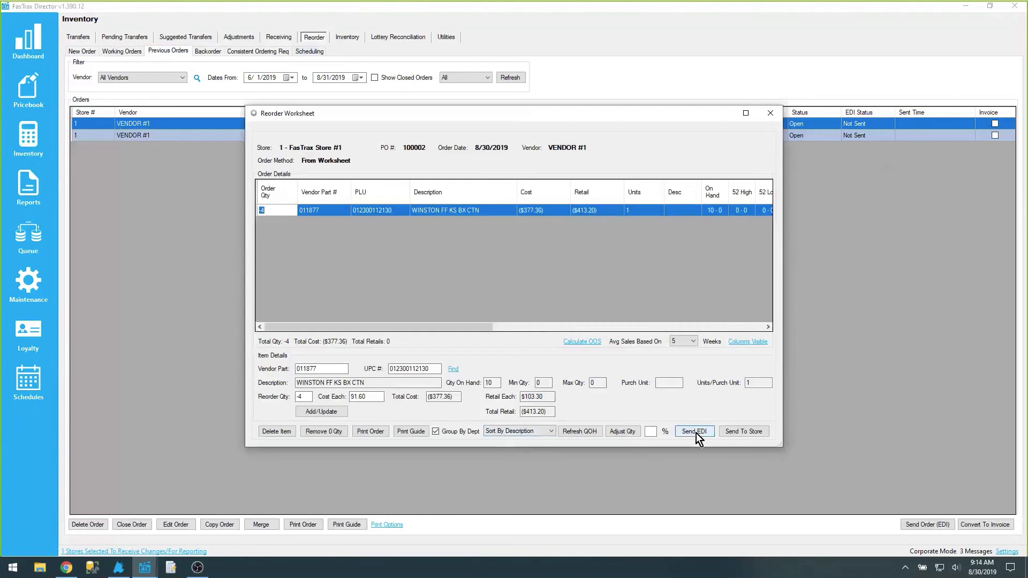
left_click(773, 113)
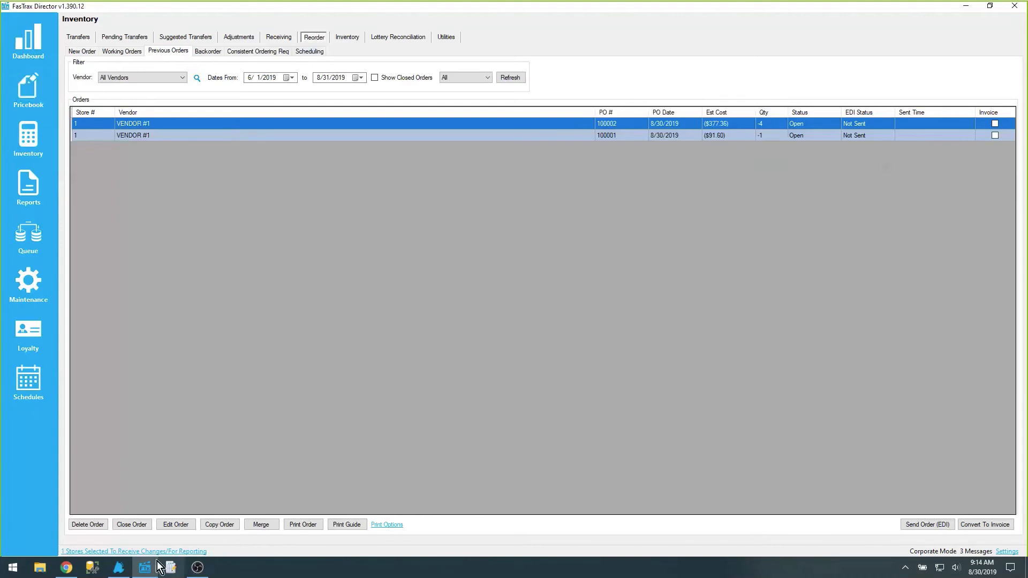
left_click(119, 568)
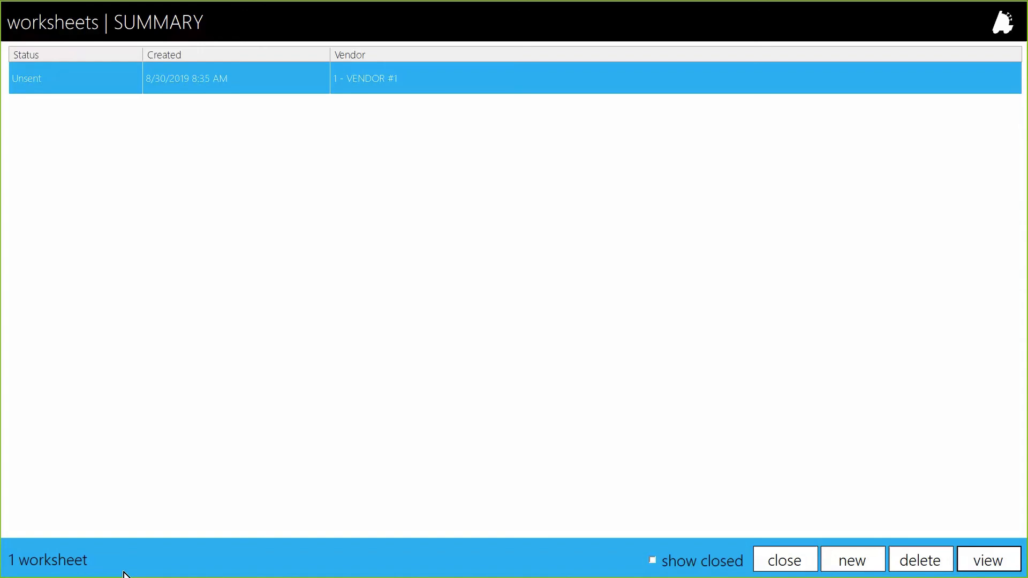
left_click(795, 566)
left_click(68, 92)
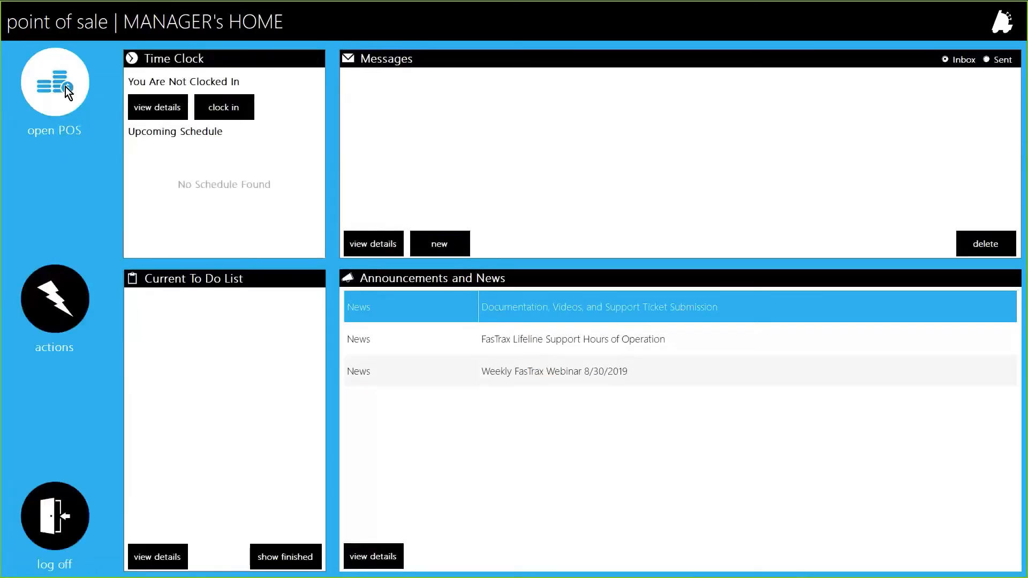
left_click(67, 90)
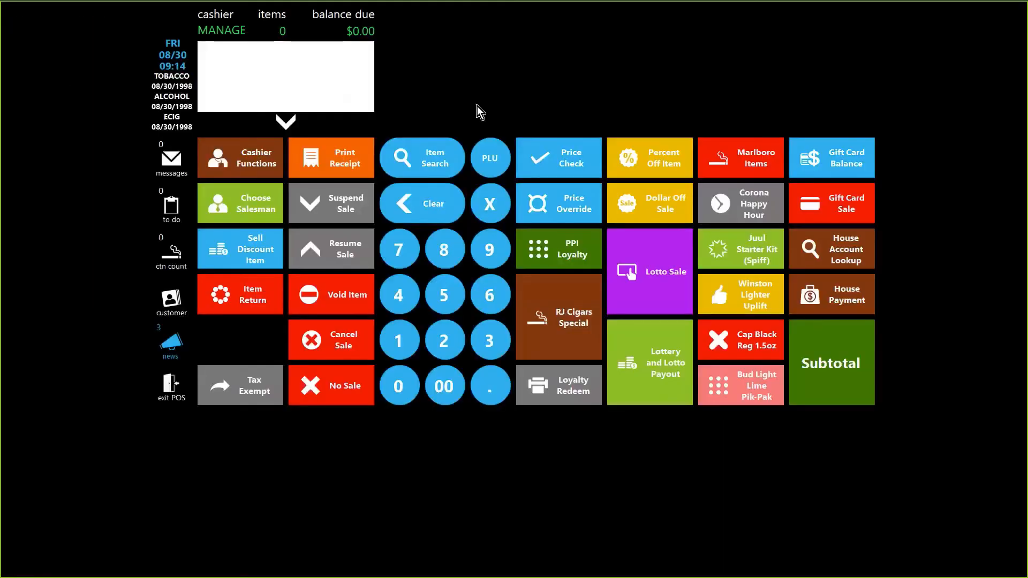
left_click(239, 299)
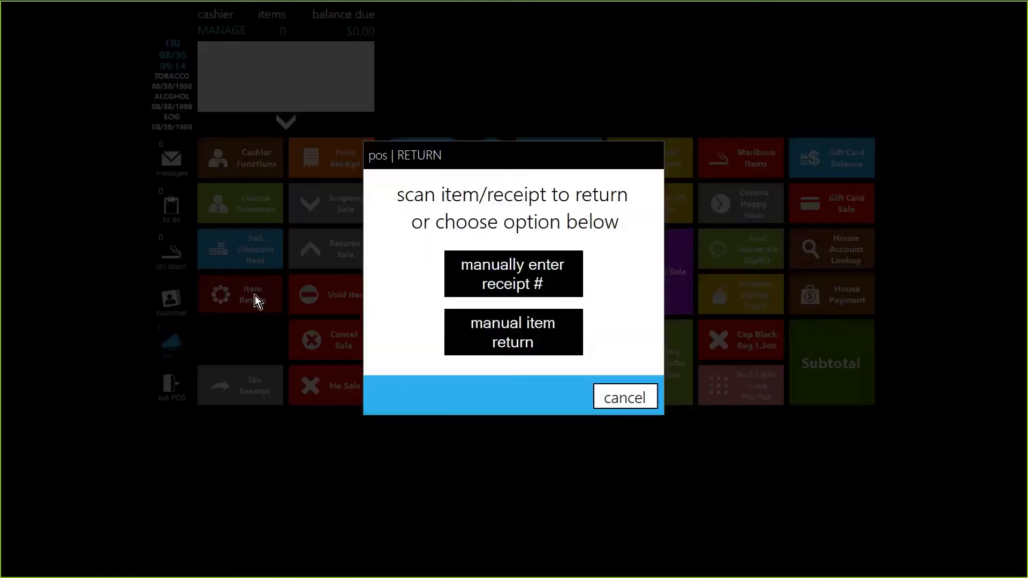
left_click(520, 335)
type("0")
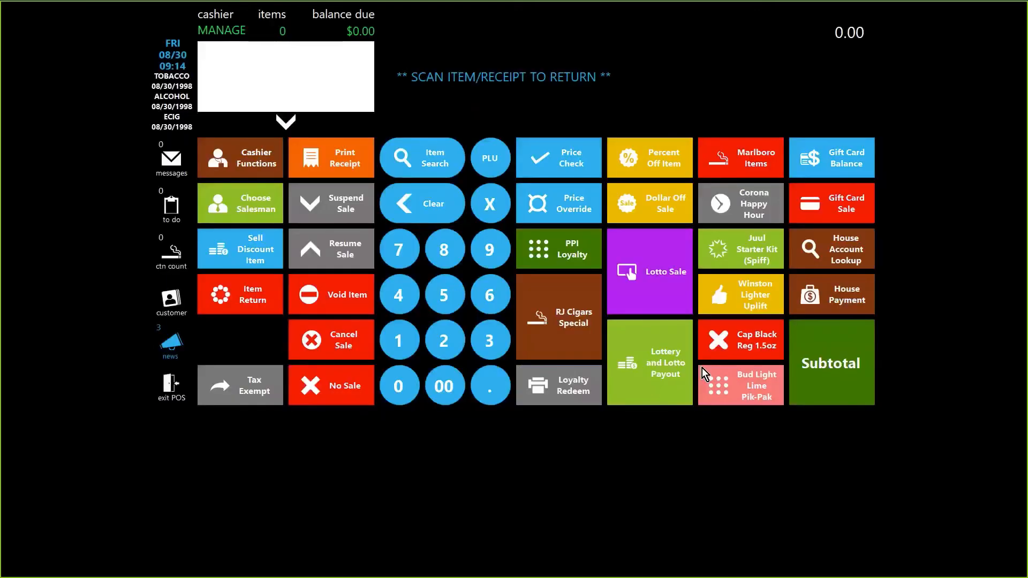
type("1230011213")
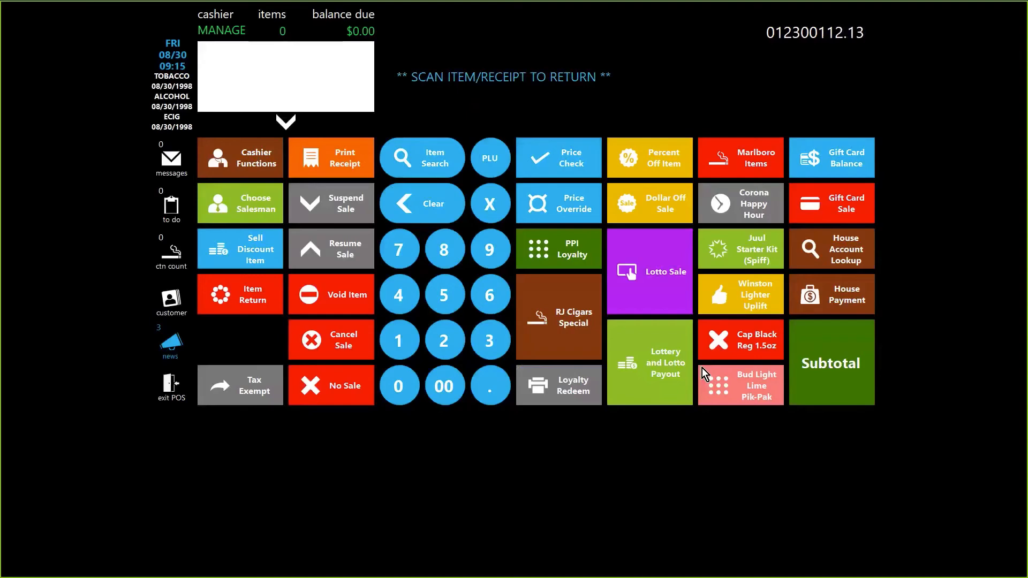
key("Return")
Refund the returned carton in cash and add it to the vendor return worksheet for 1 - VENDOR #1 with the note REASON #1.
left_click(847, 375)
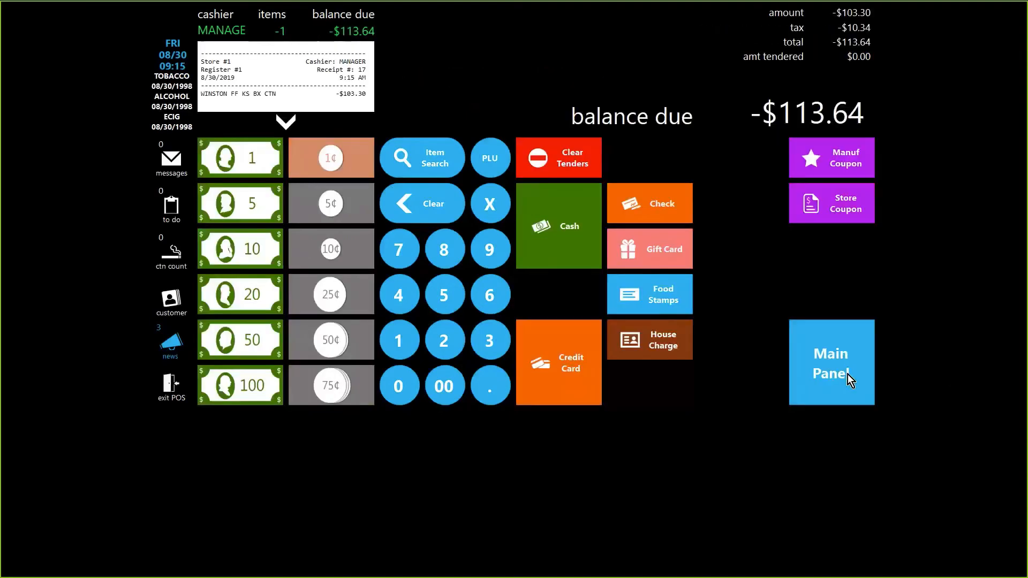
left_click(548, 209)
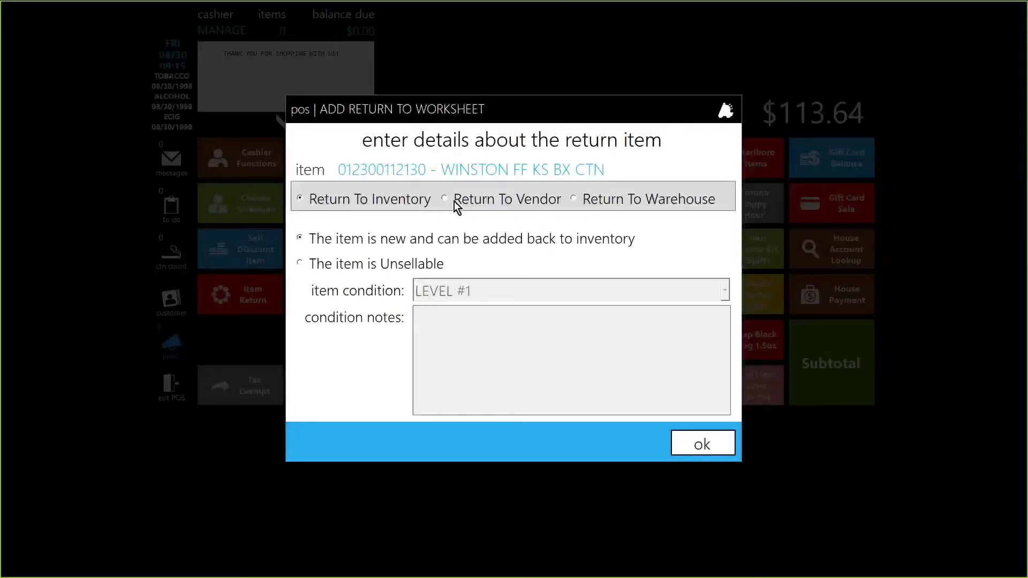
left_click(464, 200)
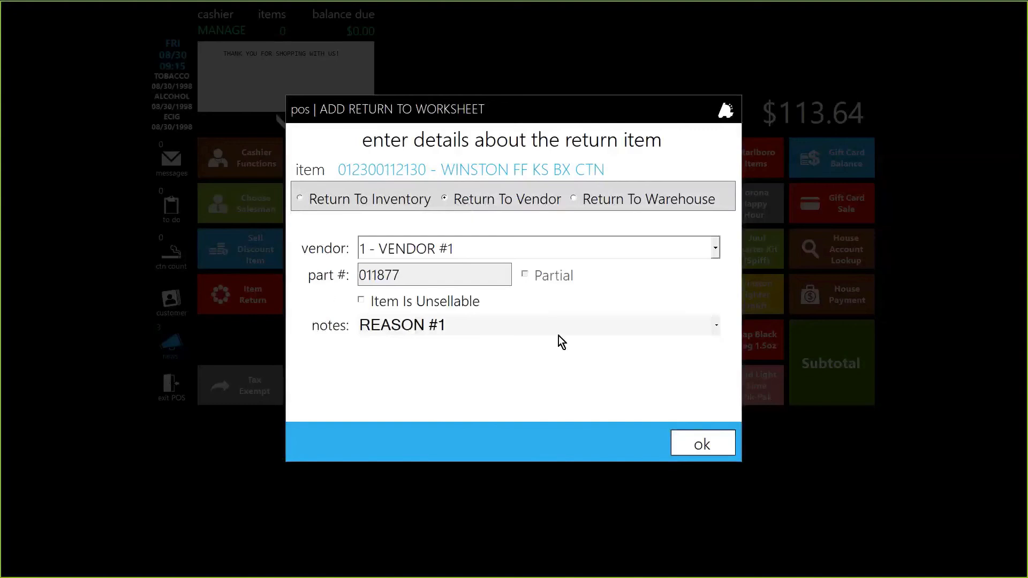
left_click(699, 439)
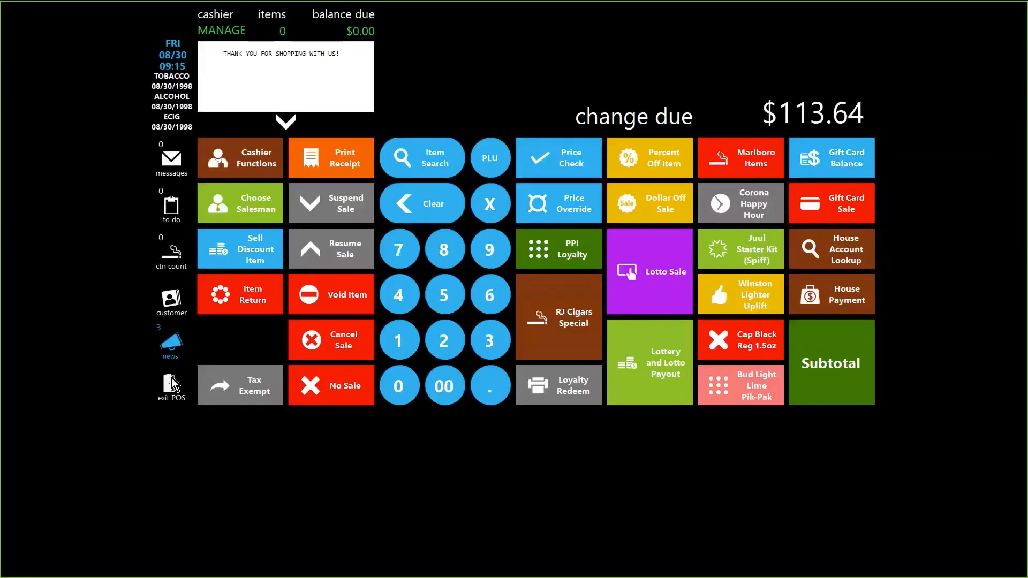
Exit the register and examine the unsent 1 - VENDOR #1 return worksheet in the POS inventory worksheets, returning to the manager's home.
left_click(172, 385)
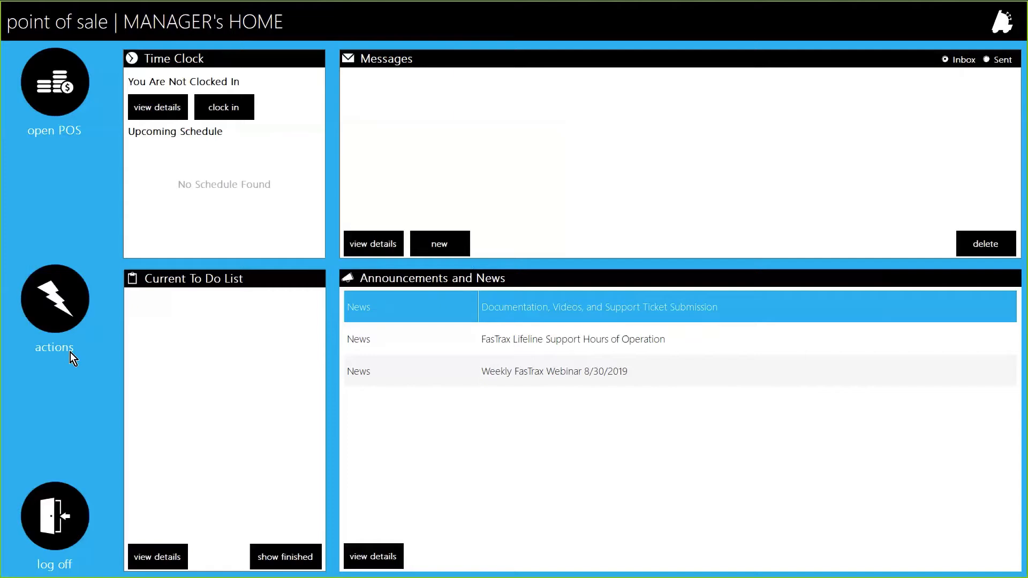
left_click(24, 284)
left_click(247, 93)
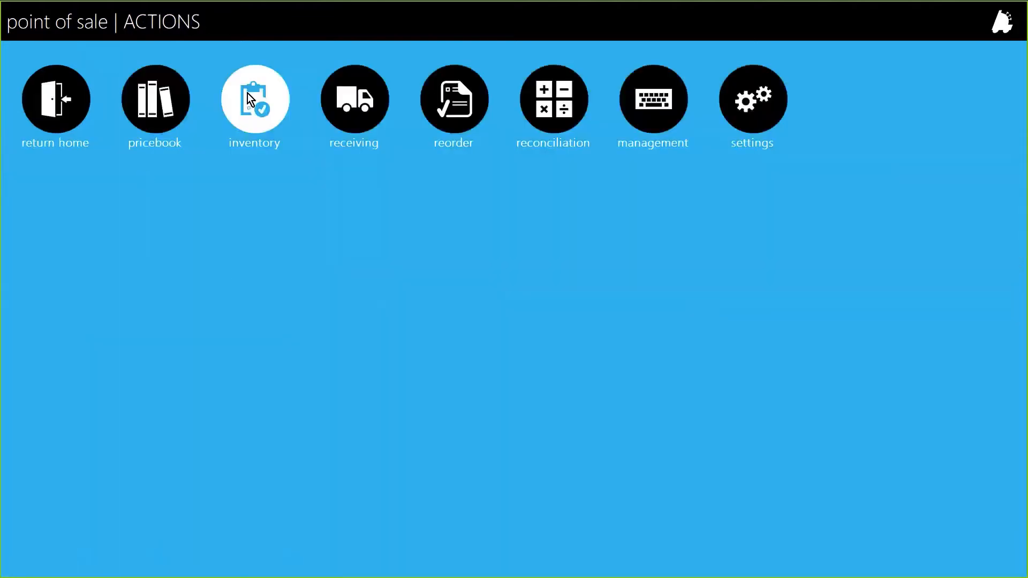
left_click(386, 369)
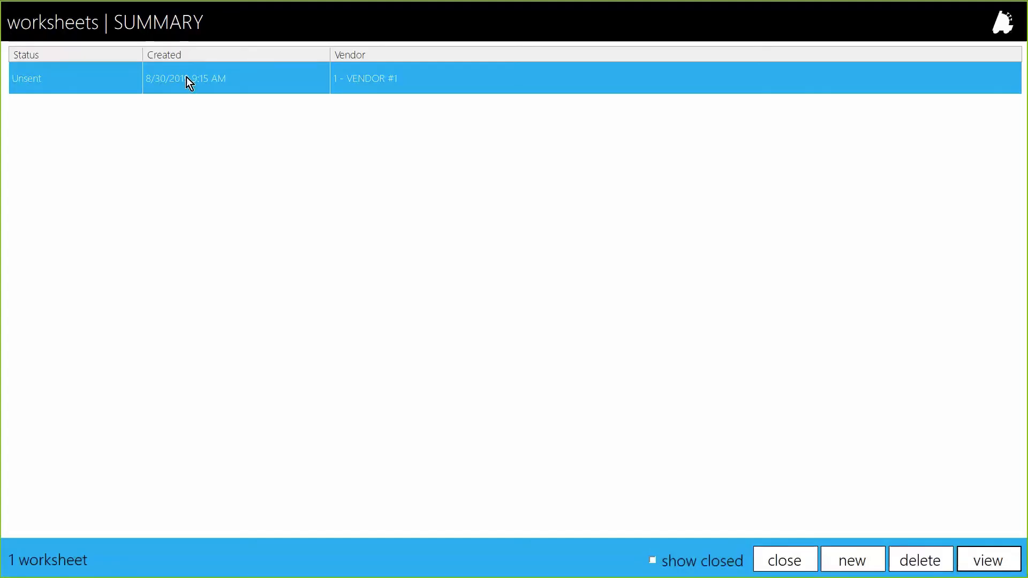
left_click(980, 557)
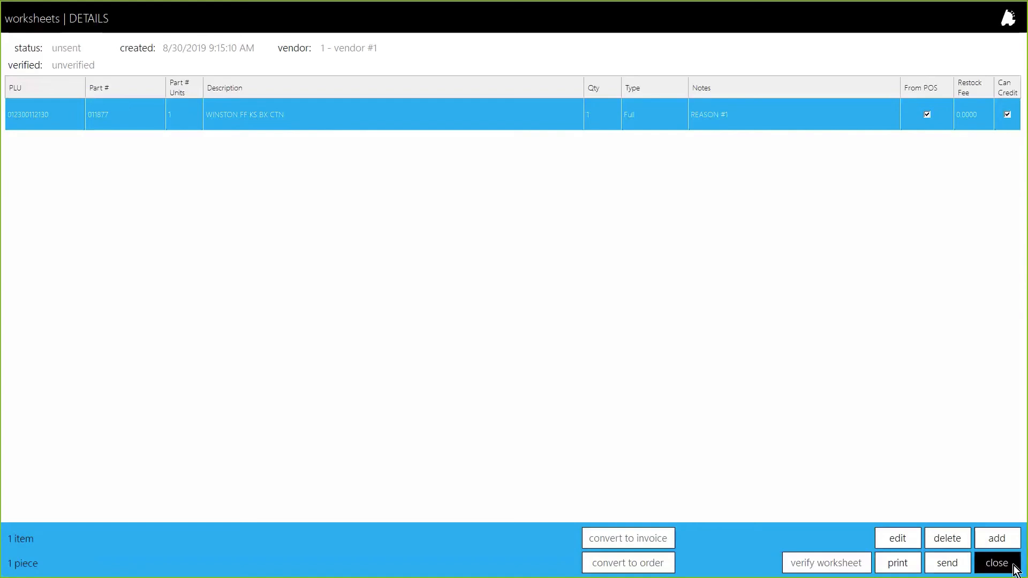
left_click(996, 563)
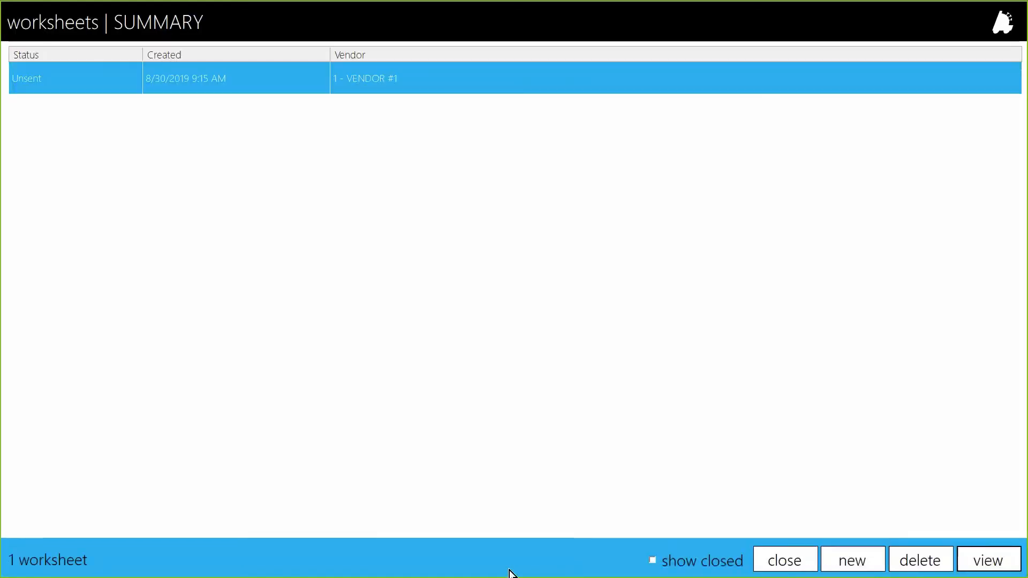
left_click(774, 560)
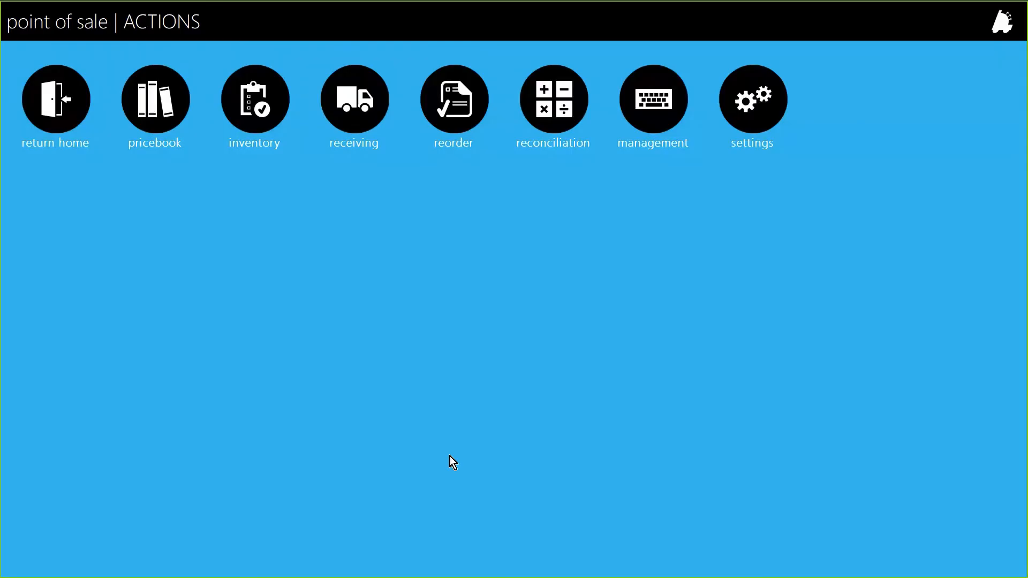
left_click(64, 98)
Switch to FasTrax Director and convert the 8/30/2019 9:15 AM VENDOR #1 vendor return worksheet into invoice 654321.
key("alt+Tab")
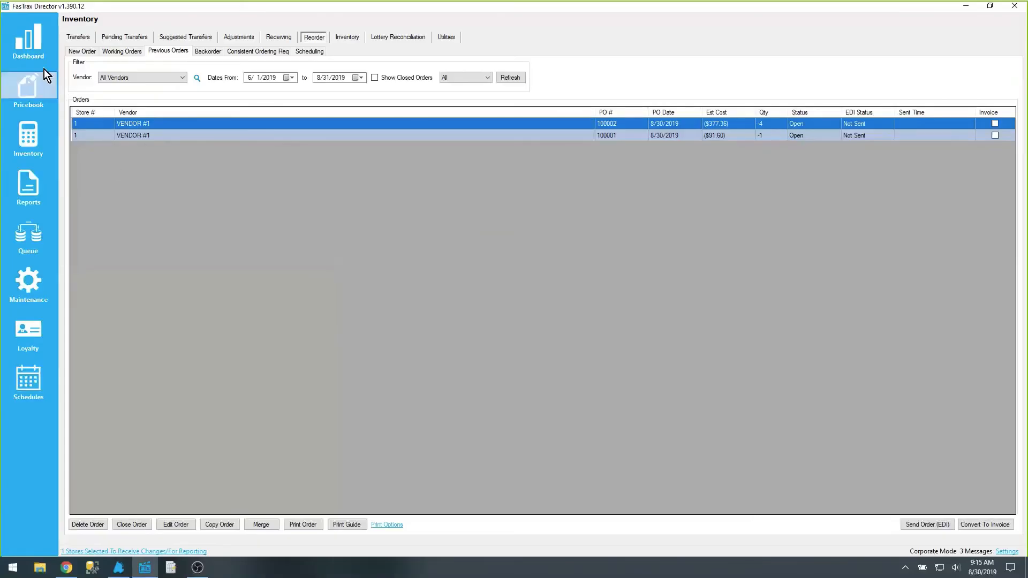
left_click(29, 37)
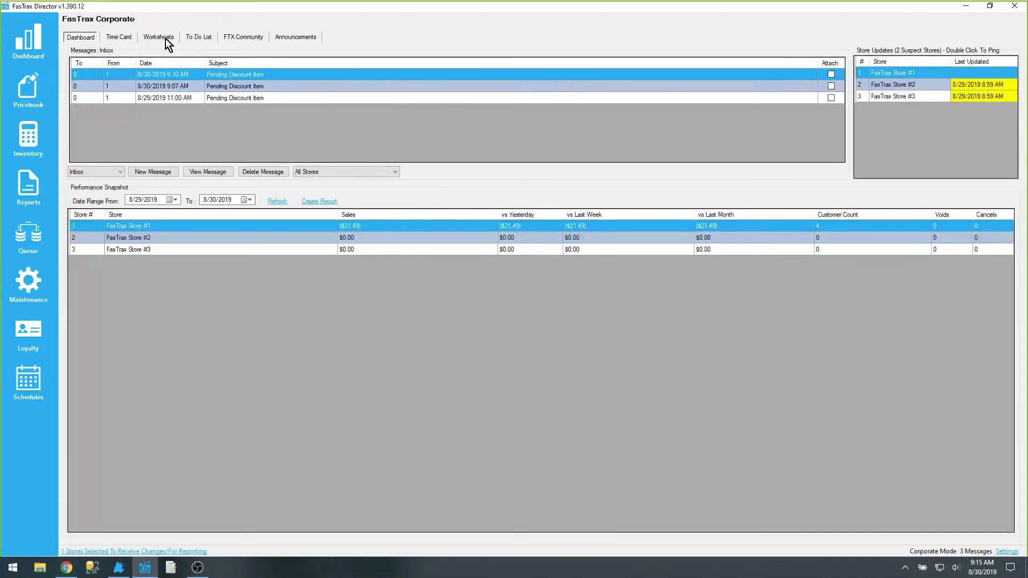
left_click(165, 39)
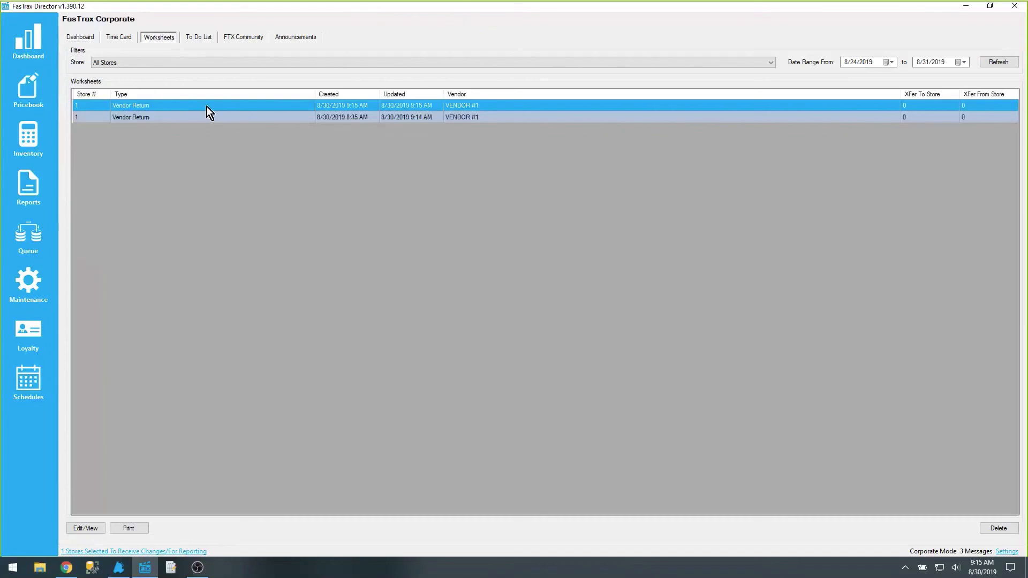
double_click(206, 107)
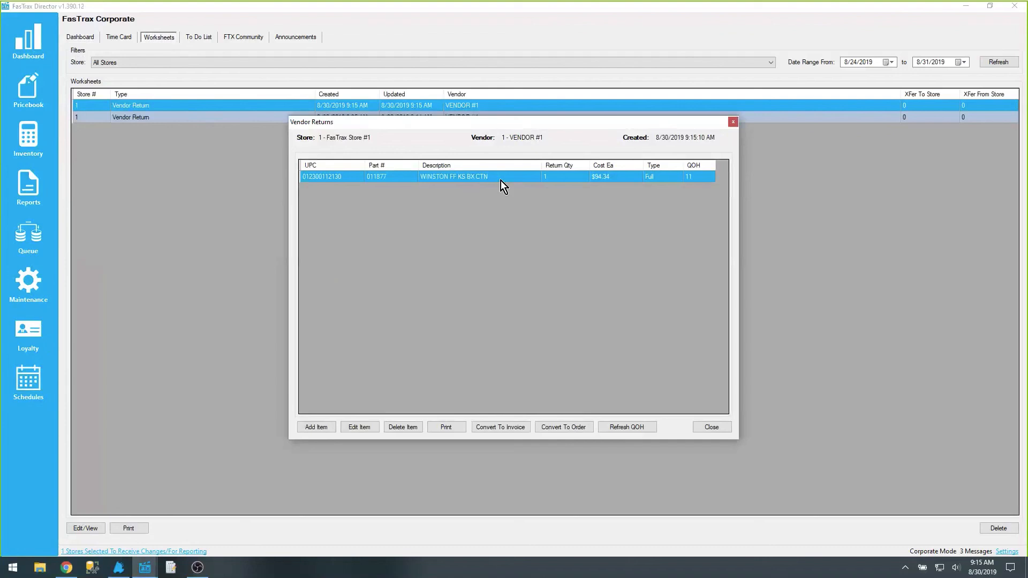
left_click(501, 426)
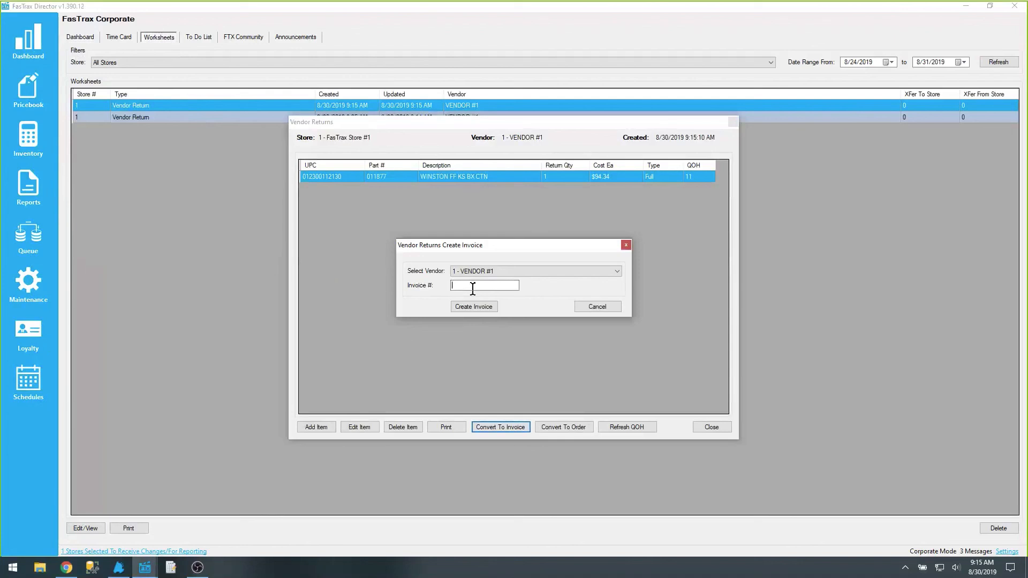
type("654321")
left_click(480, 307)
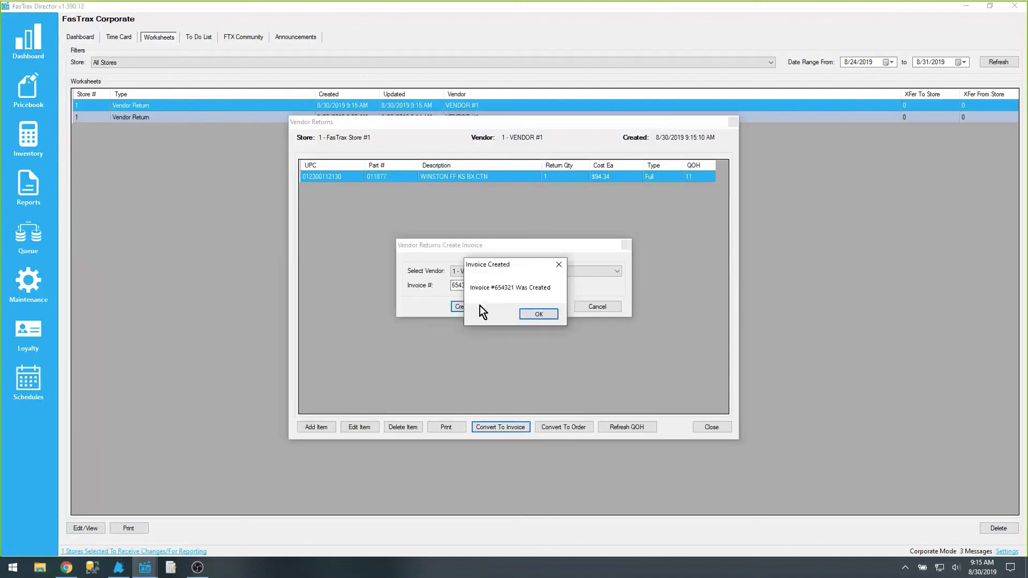
left_click(539, 315)
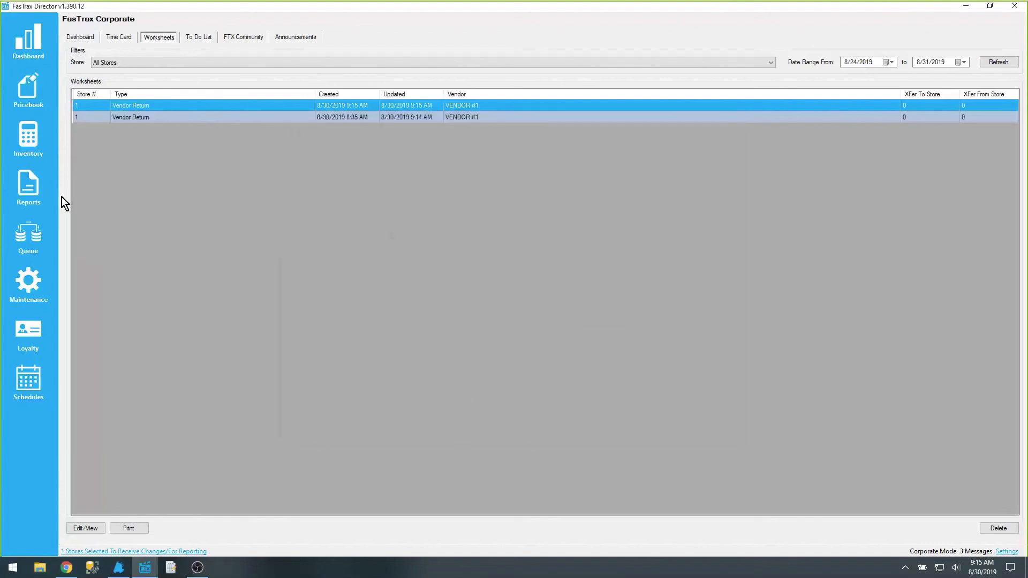
Examine the receiving worksheet of VENDOR #1 invoice 654321 among the previous receiving invoices.
left_click(27, 143)
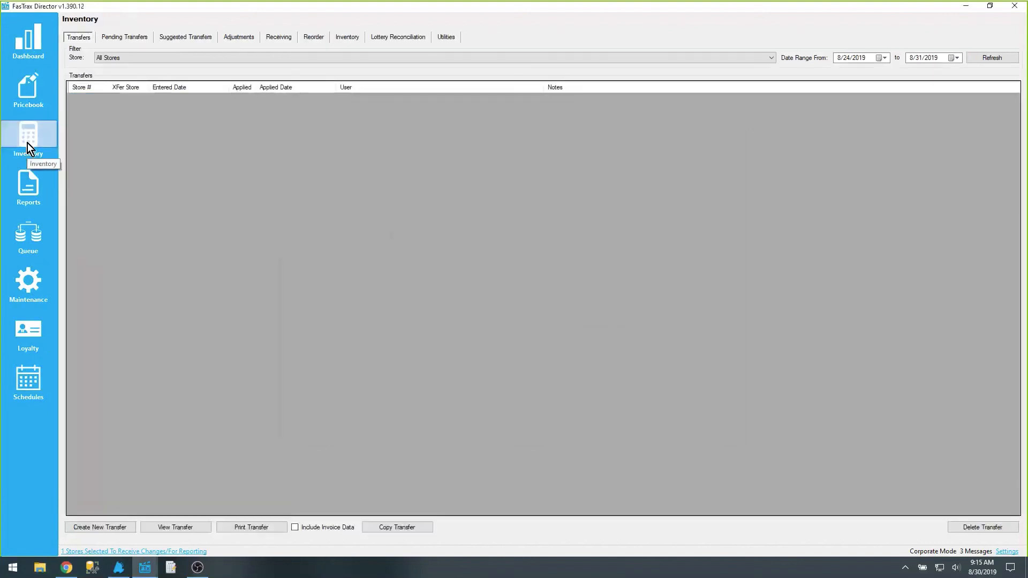
left_click(274, 40)
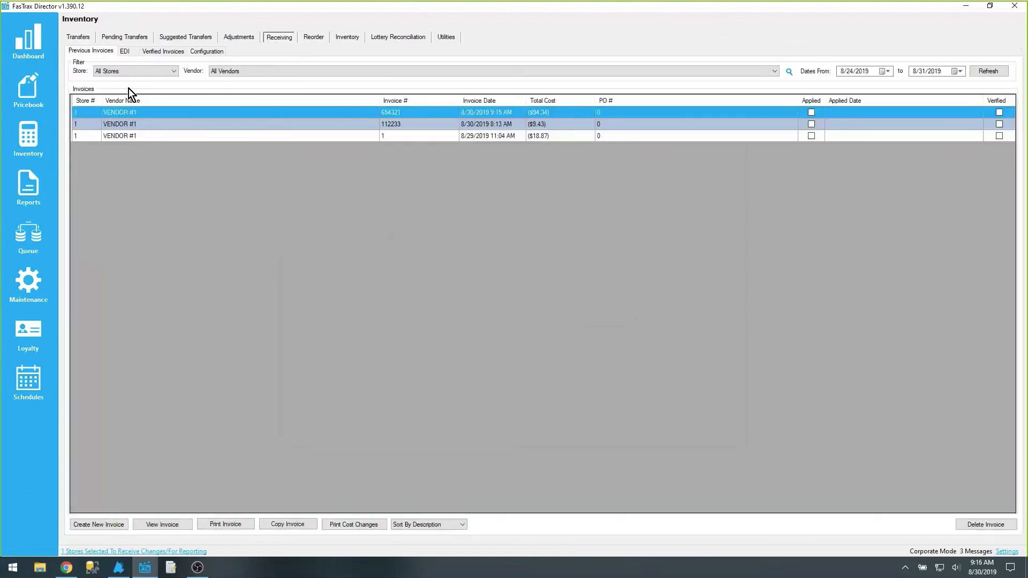
double_click(426, 111)
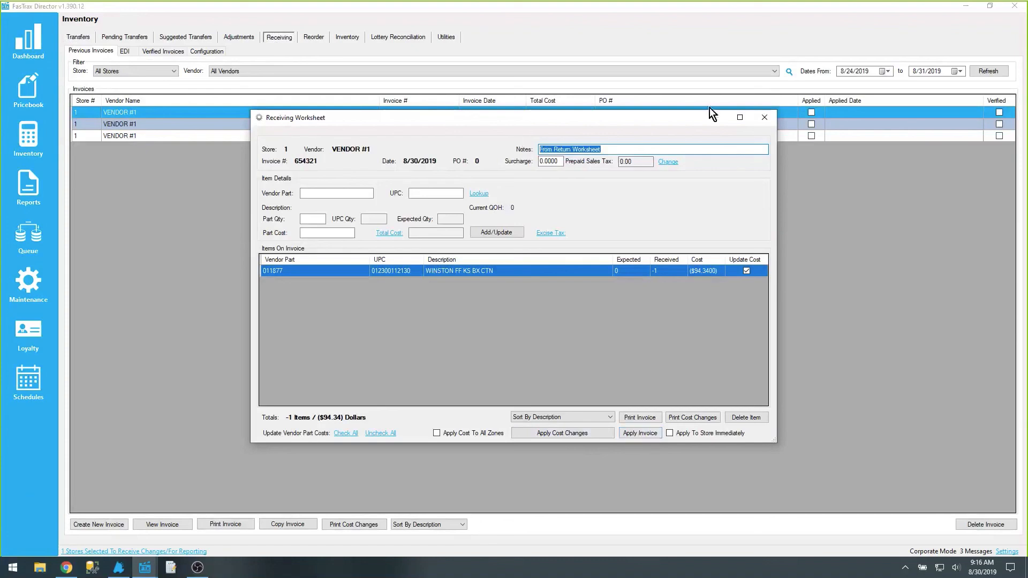
left_click(763, 119)
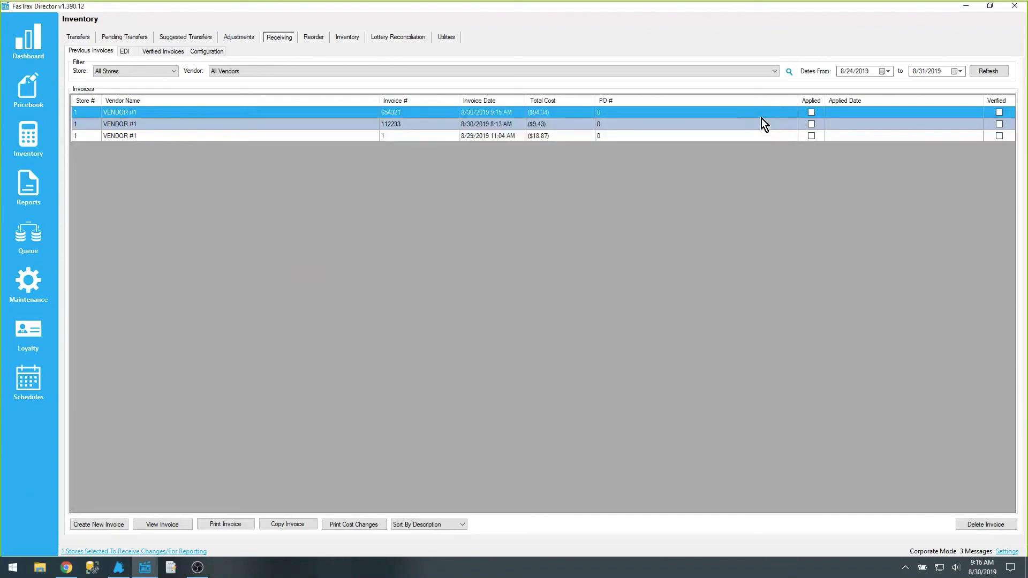
Switch to the POS, open and exit the register, and log off from the manager's home.
left_click(118, 569)
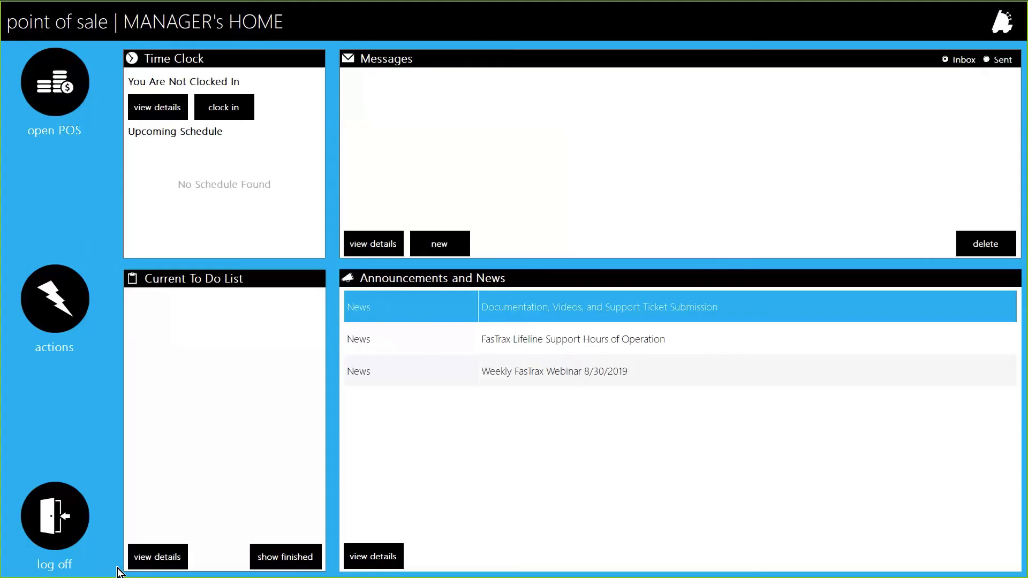
left_click(67, 82)
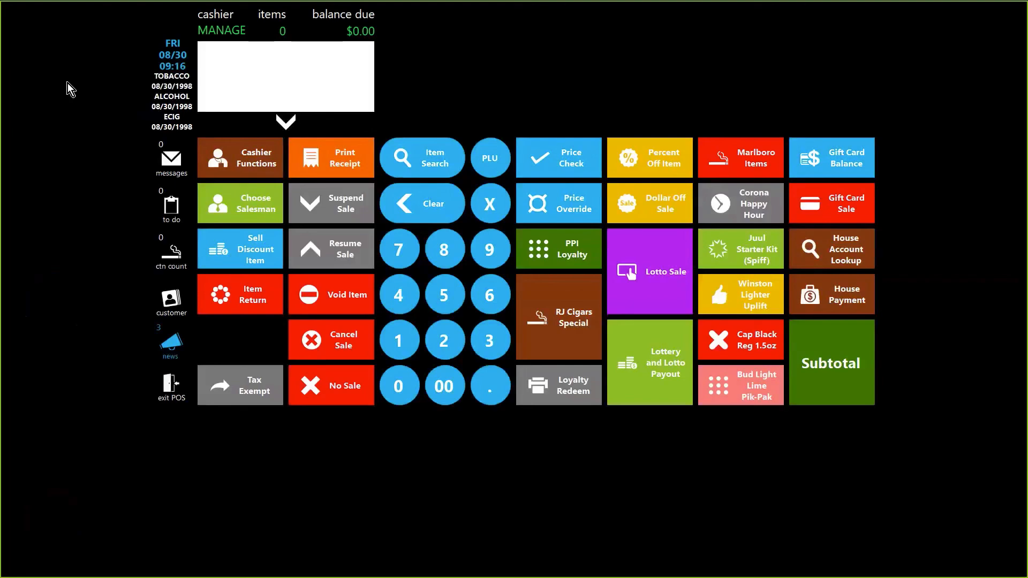
left_click(170, 396)
left_click(69, 508)
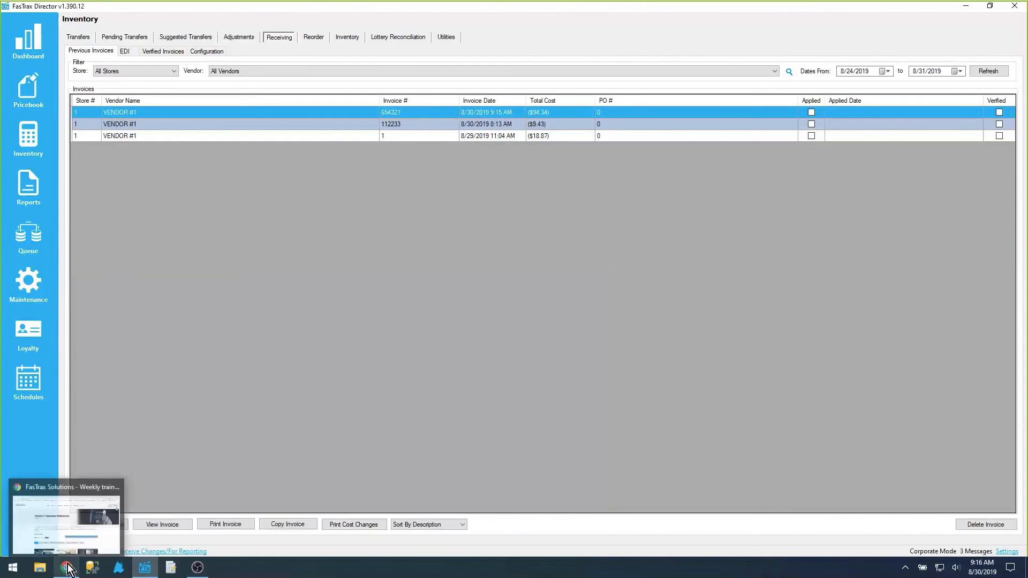
Switch to Chrome and examine the product support options on the FTX Lifeline page of goftx.com.
left_click(67, 566)
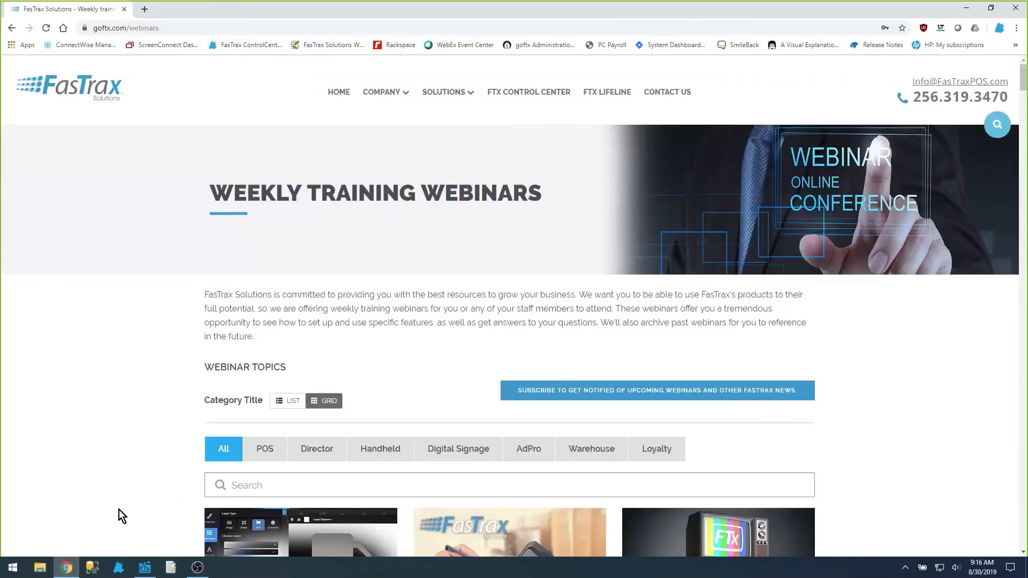
left_click(340, 88)
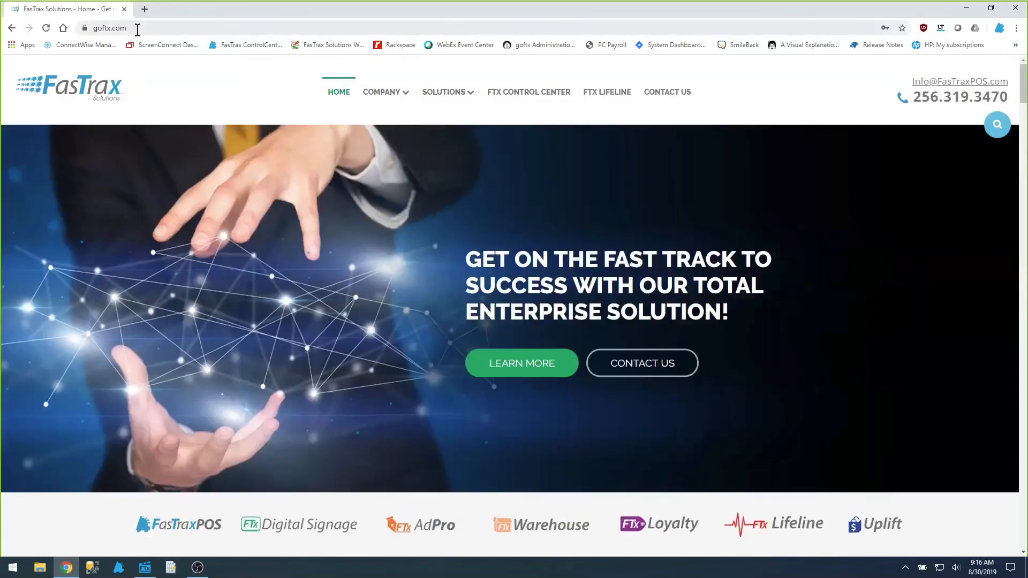
left_click(91, 28)
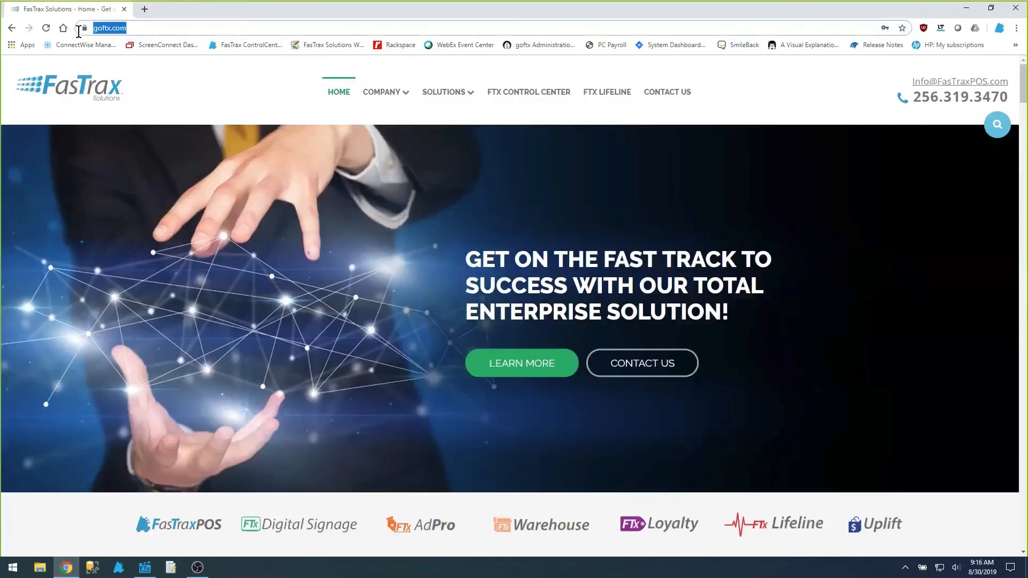
left_click(605, 95)
scroll(620, 270, "down", 4)
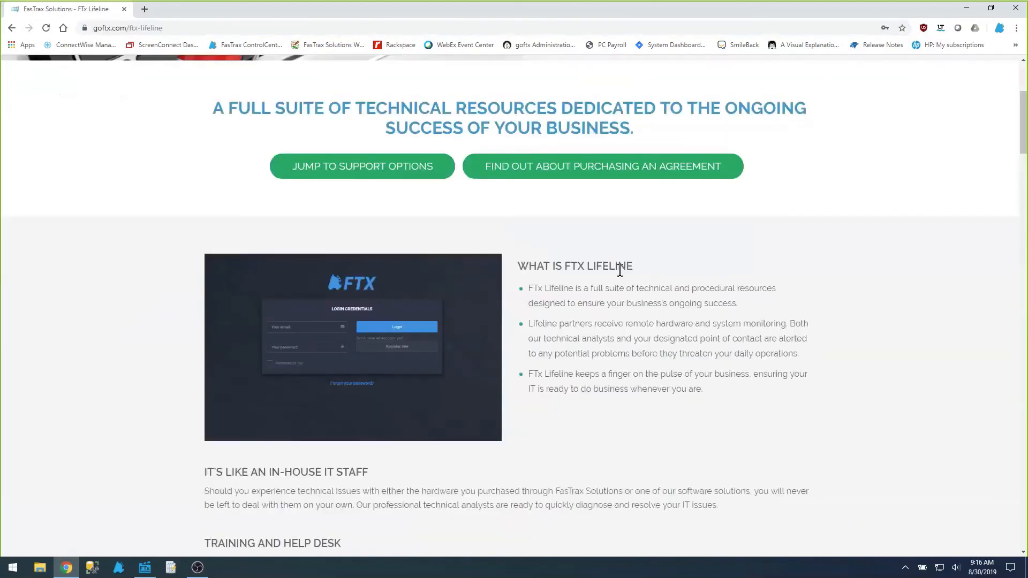
scroll(620, 270, "down", 20)
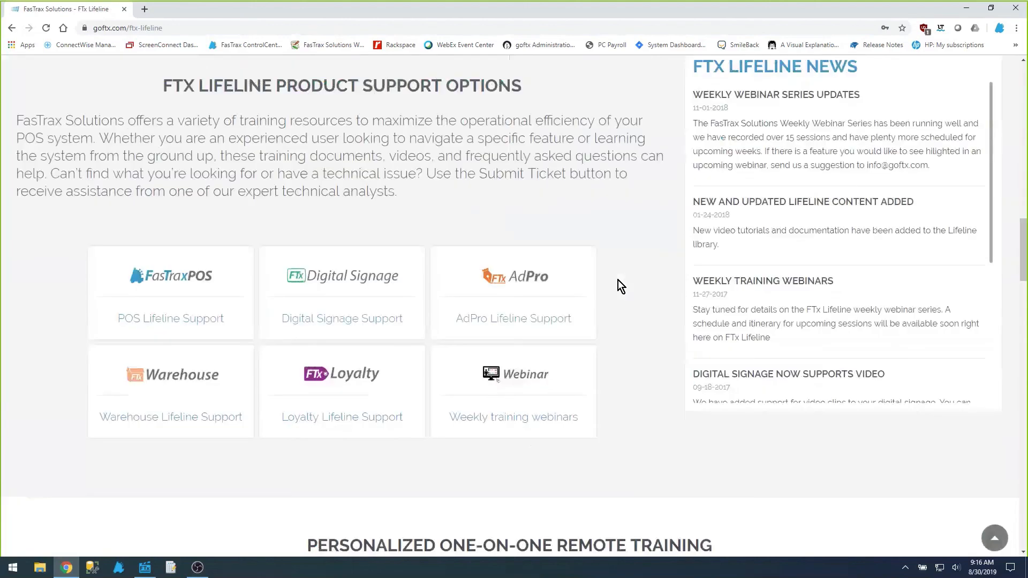
scroll(618, 281, "down", 3)
Open the weekly training webinars from the Lifeline support options and look through the upcoming and recorded sessions.
left_click(512, 228)
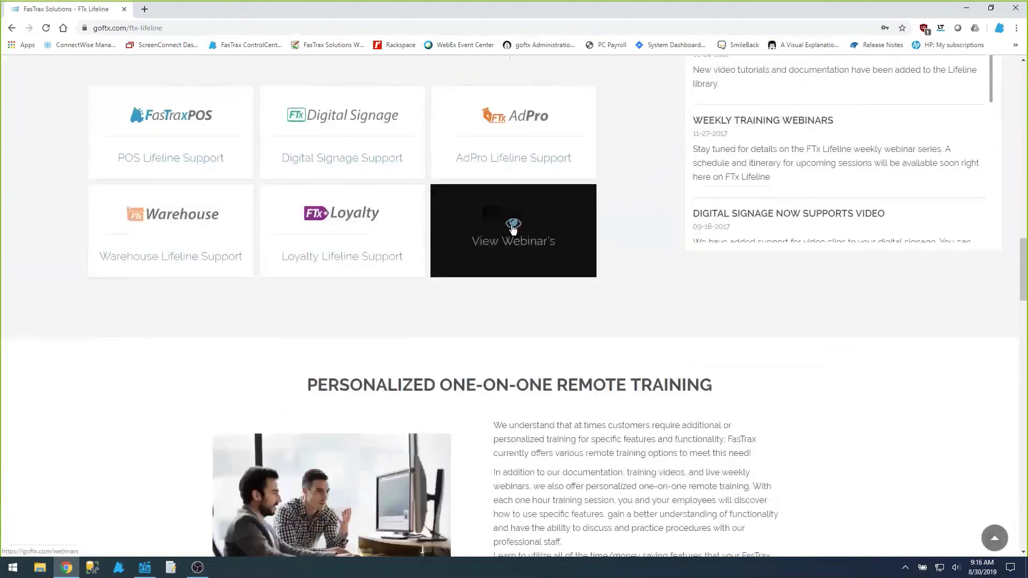
scroll(516, 234, "down", 4)
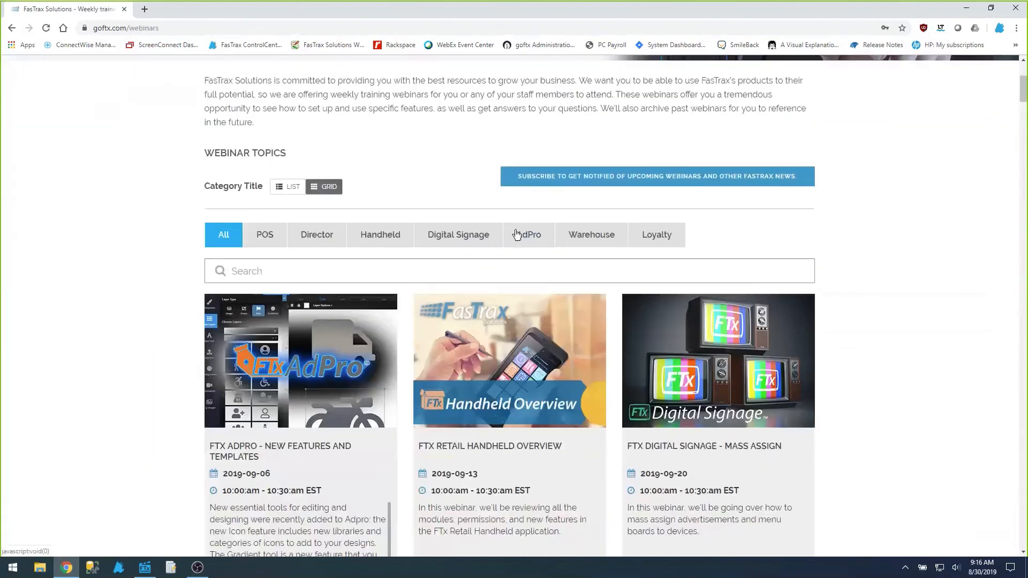
scroll(802, 283, "down", 3)
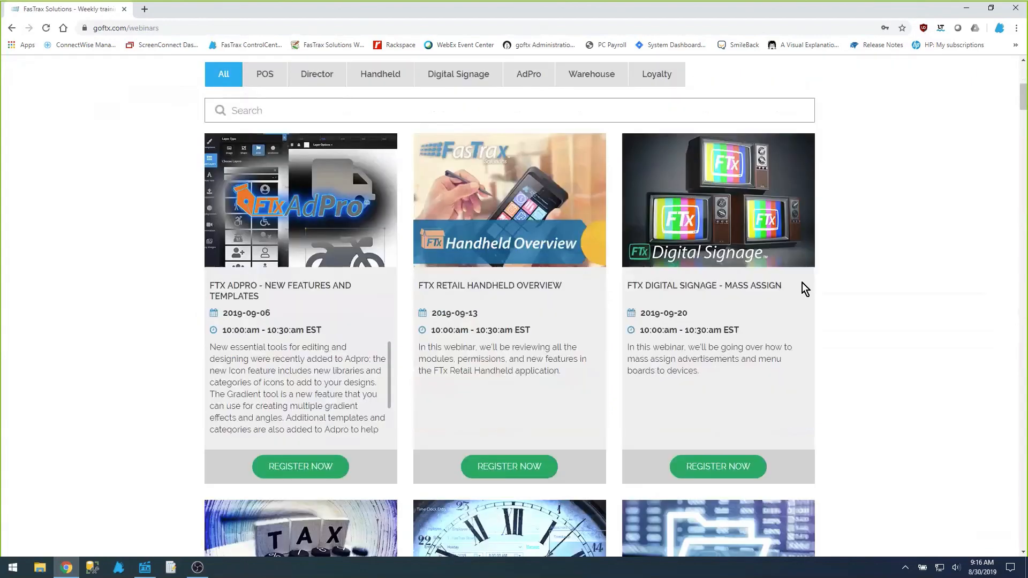
scroll(802, 282, "down", 12)
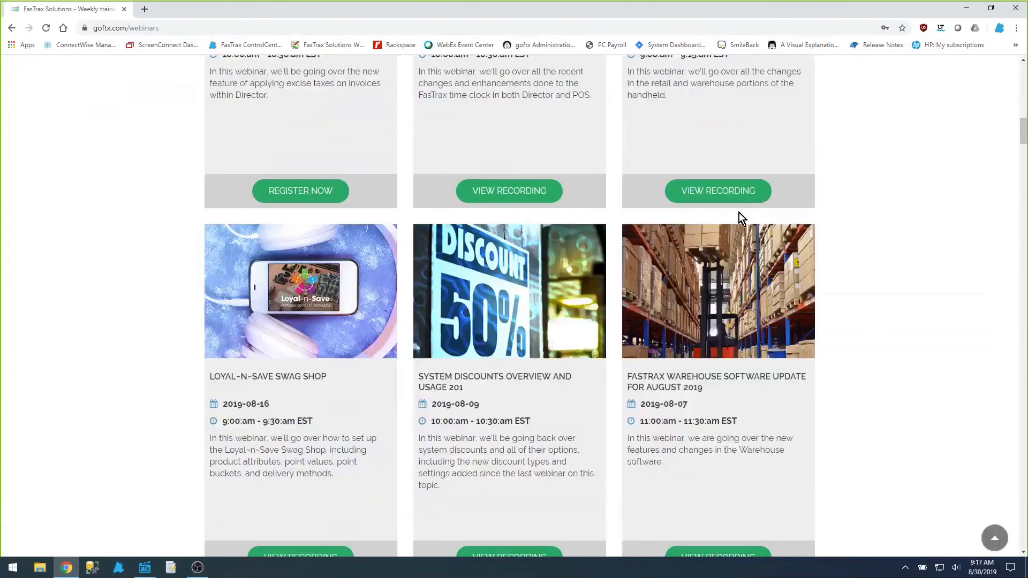
scroll(731, 214, "up", 15)
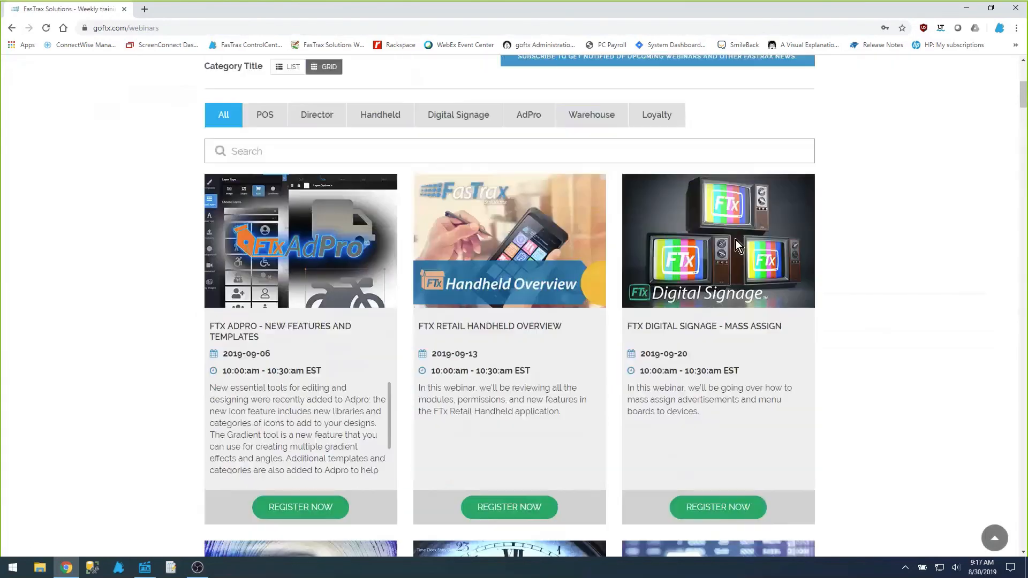